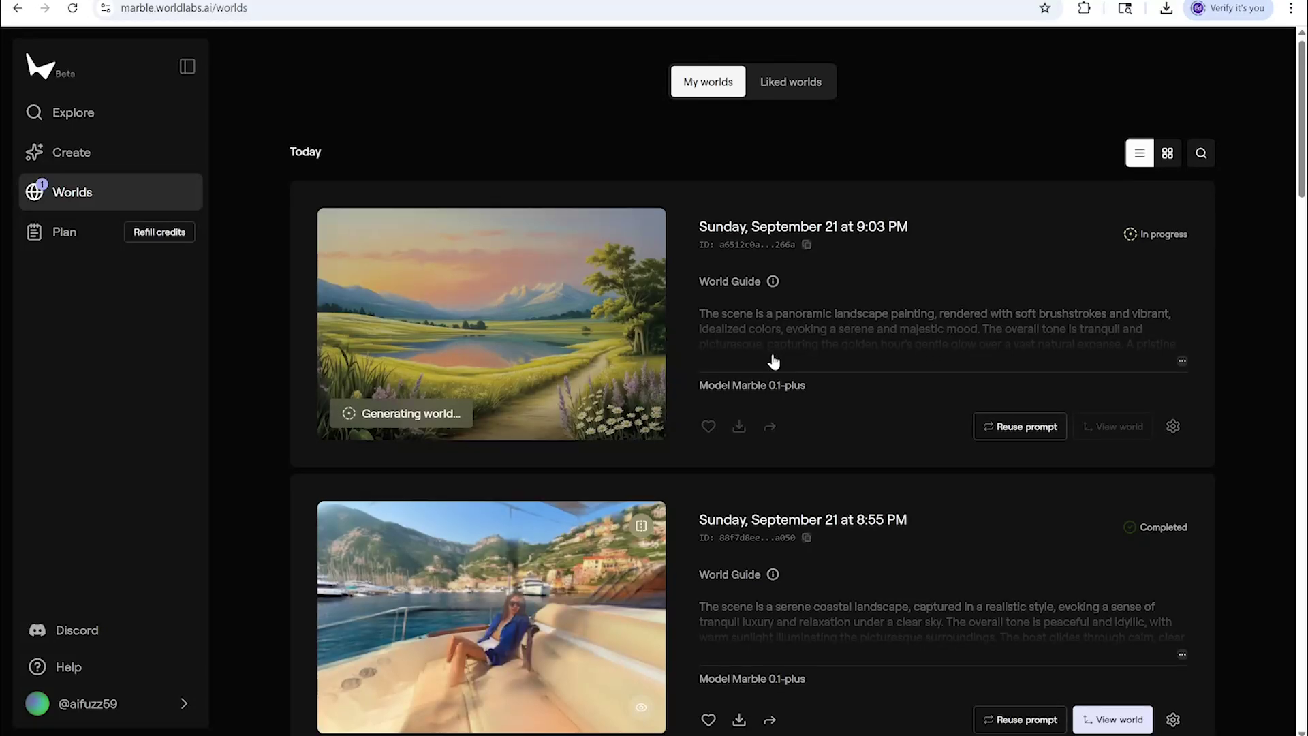
# Browse the generated worlds in the My worlds list, comparing the landscape, boat, city street and bedroom scenes
pyautogui.scroll(-3, 771, 356)
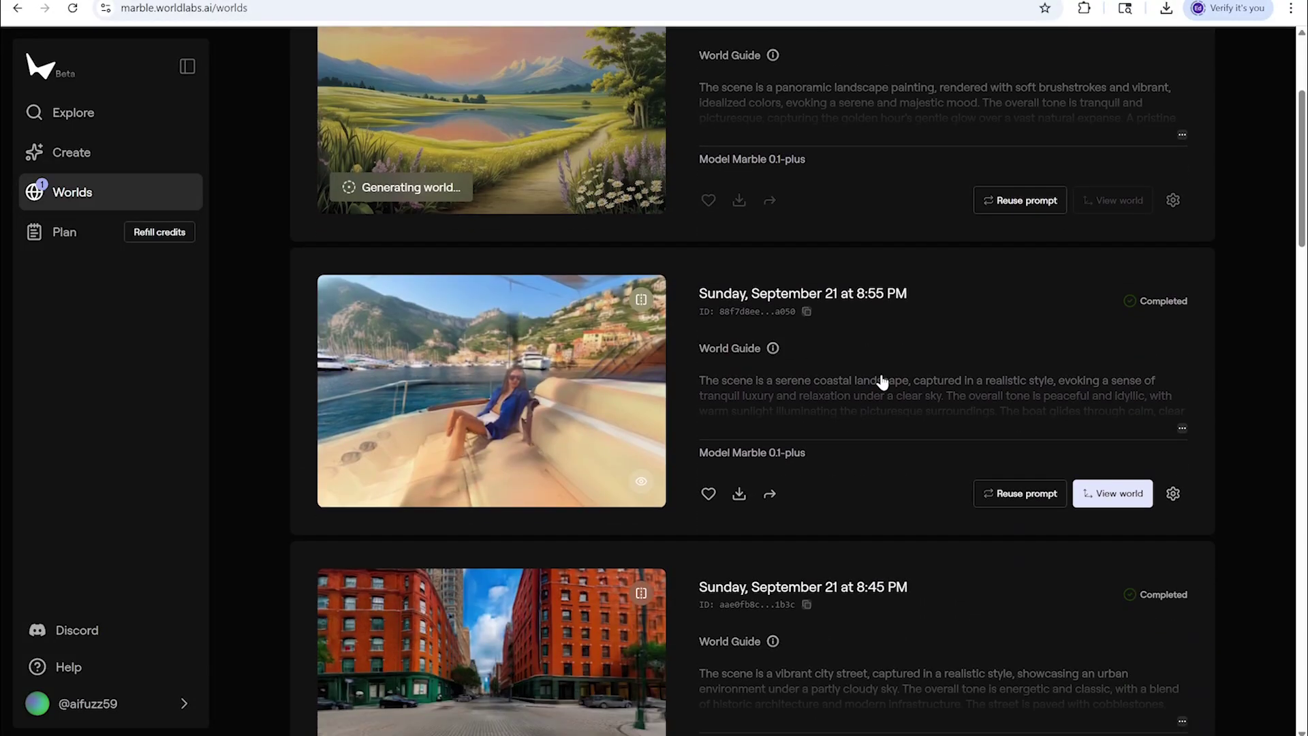
pyautogui.scroll(3, 880, 381)
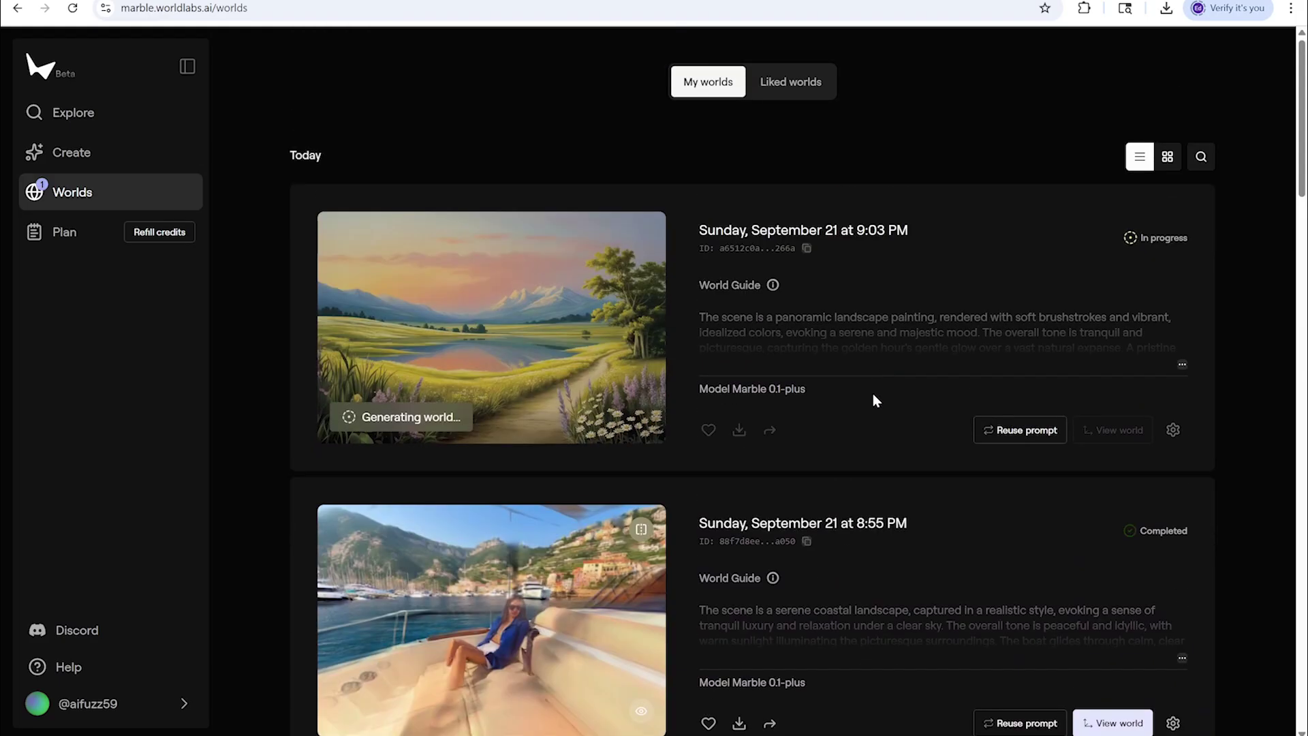
pyautogui.scroll(-7, 871, 397)
pyautogui.scroll(-3, 897, 418)
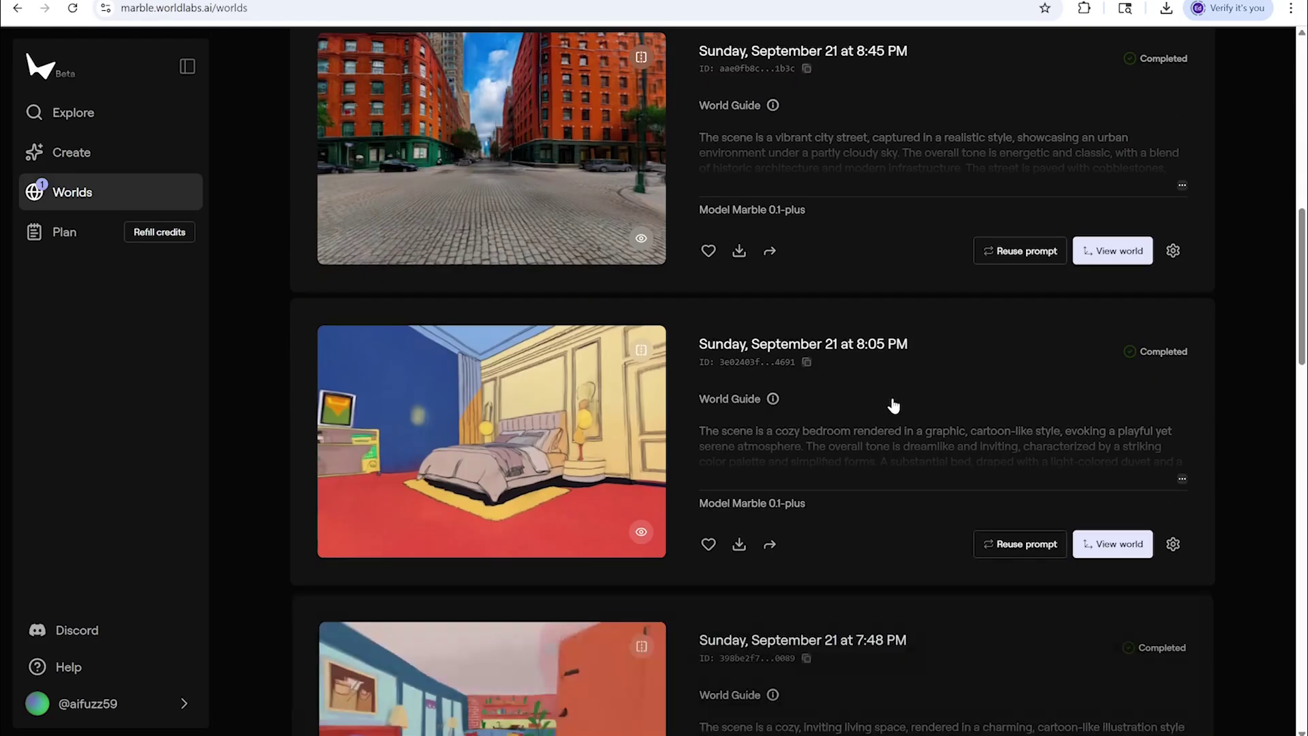
pyautogui.scroll(8, 890, 398)
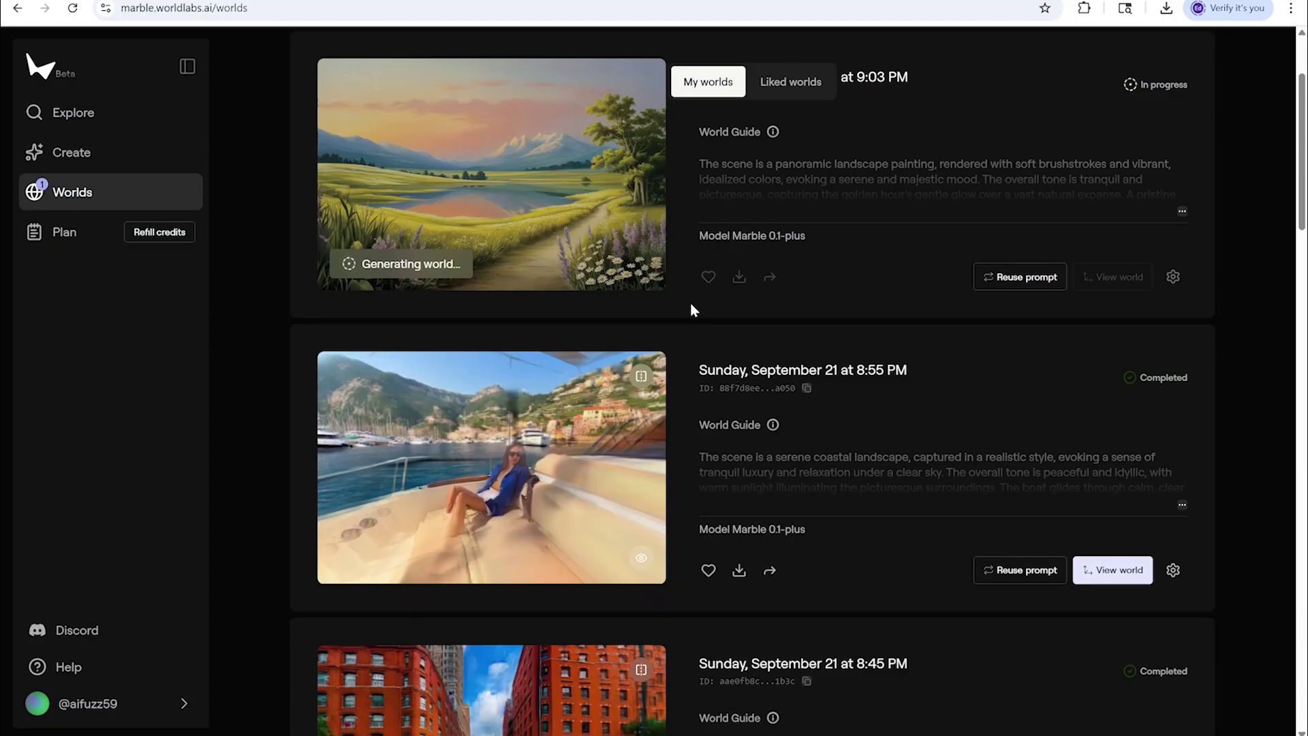
pyautogui.scroll(-3, 749, 333)
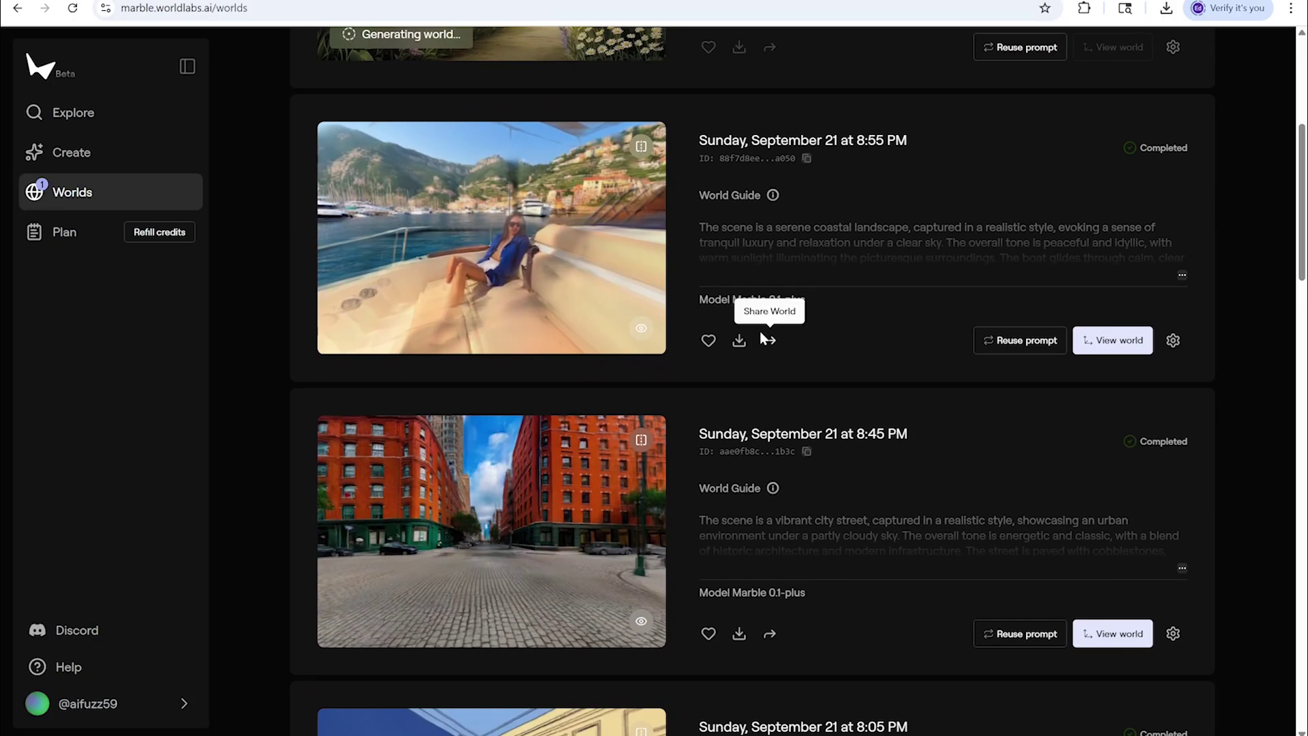
pyautogui.scroll(-3, 916, 426)
pyautogui.scroll(-4, 912, 417)
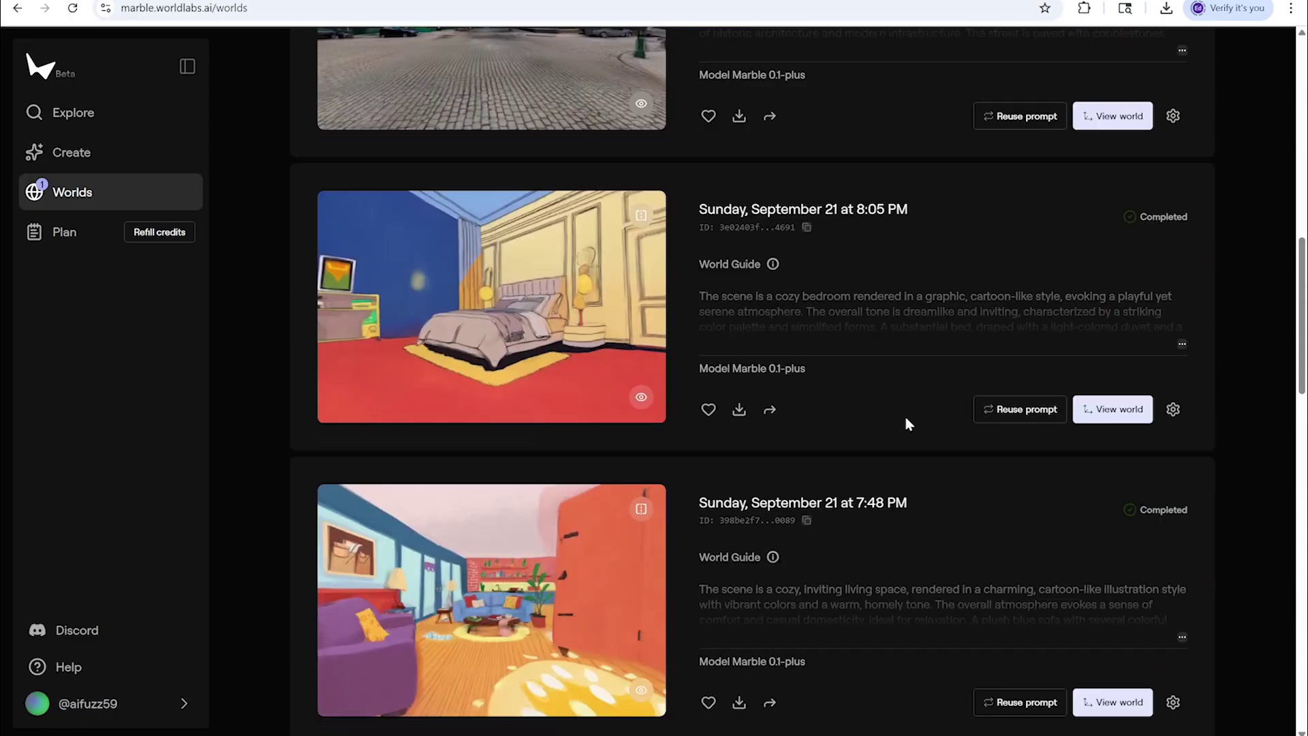
pyautogui.scroll(-3, 906, 422)
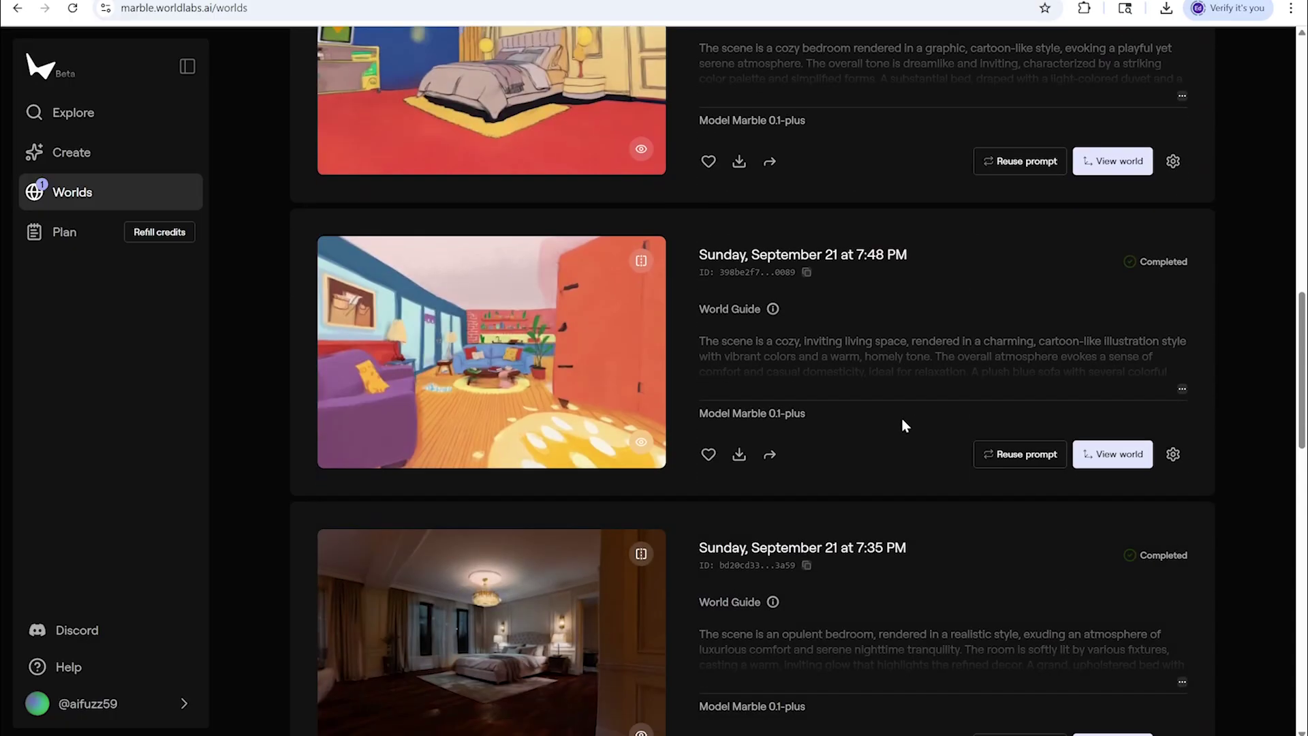
pyautogui.scroll(-3, 898, 417)
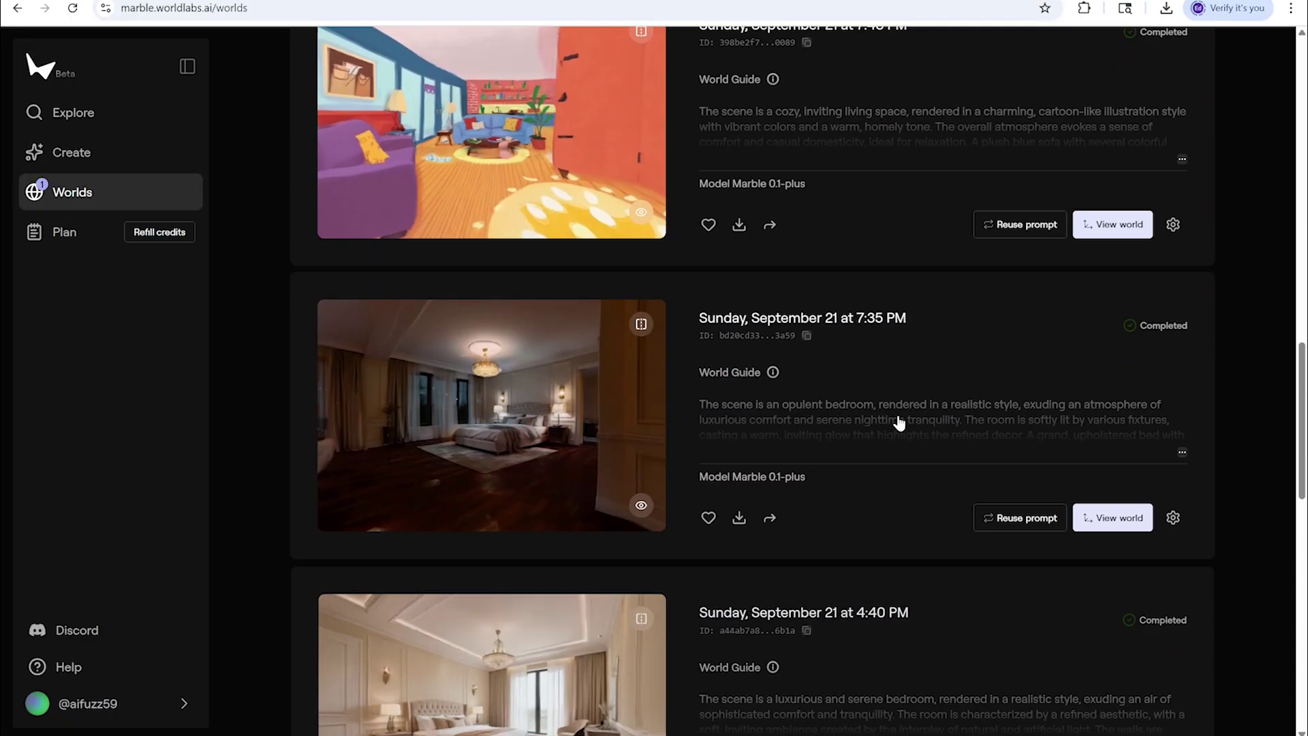
pyautogui.scroll(-2, 889, 416)
pyautogui.scroll(12, 888, 417)
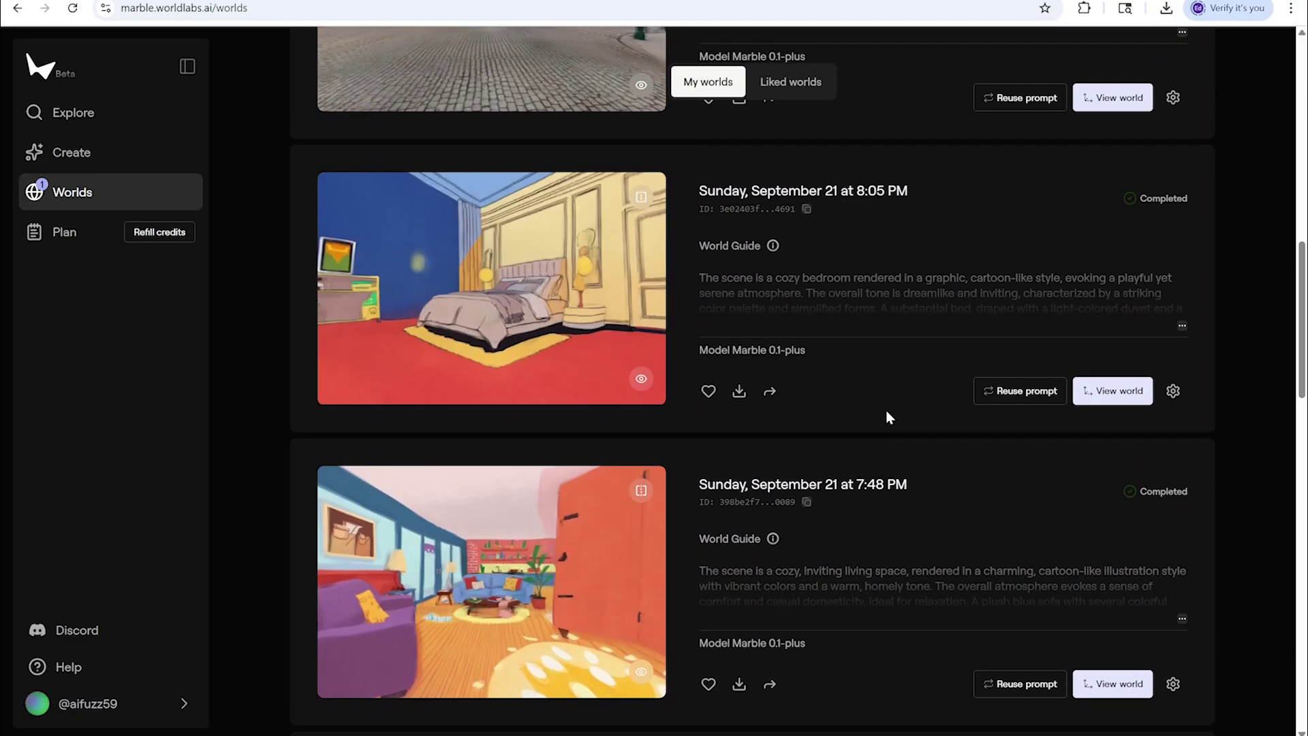
pyautogui.scroll(5, 885, 410)
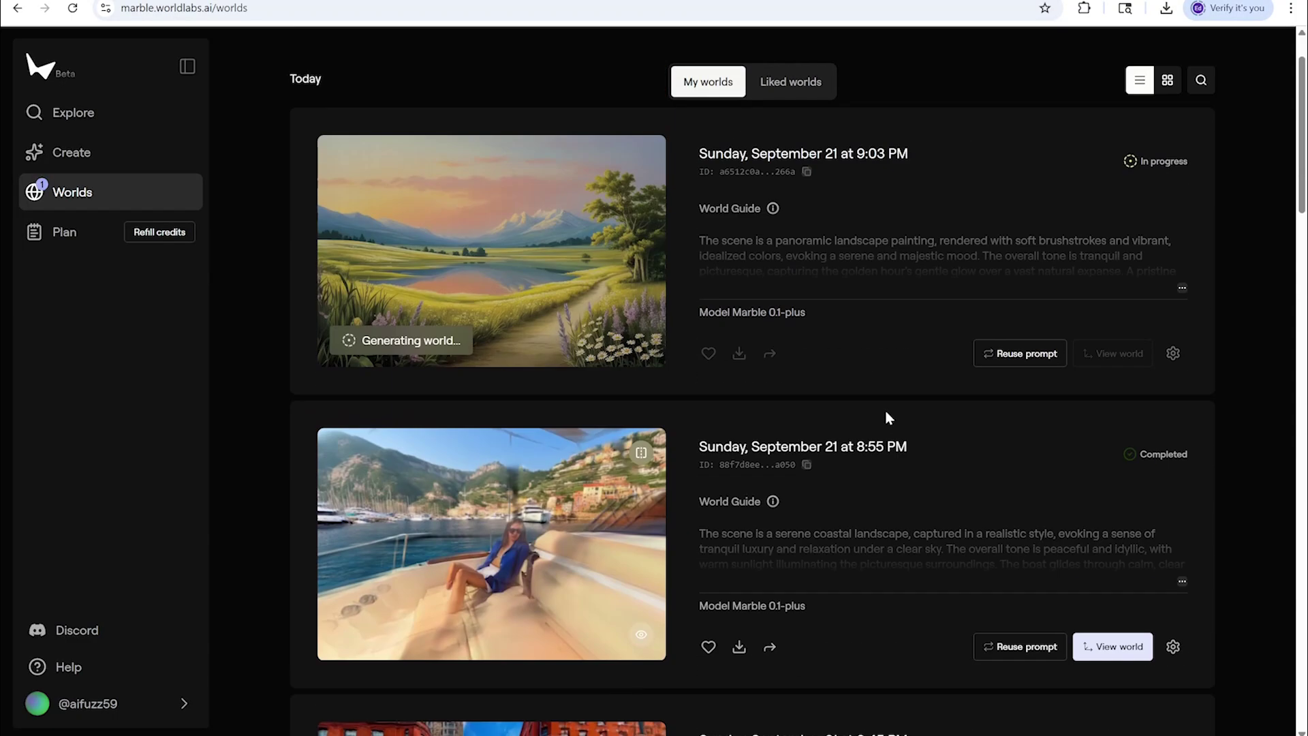
pyautogui.scroll(-8, 928, 426)
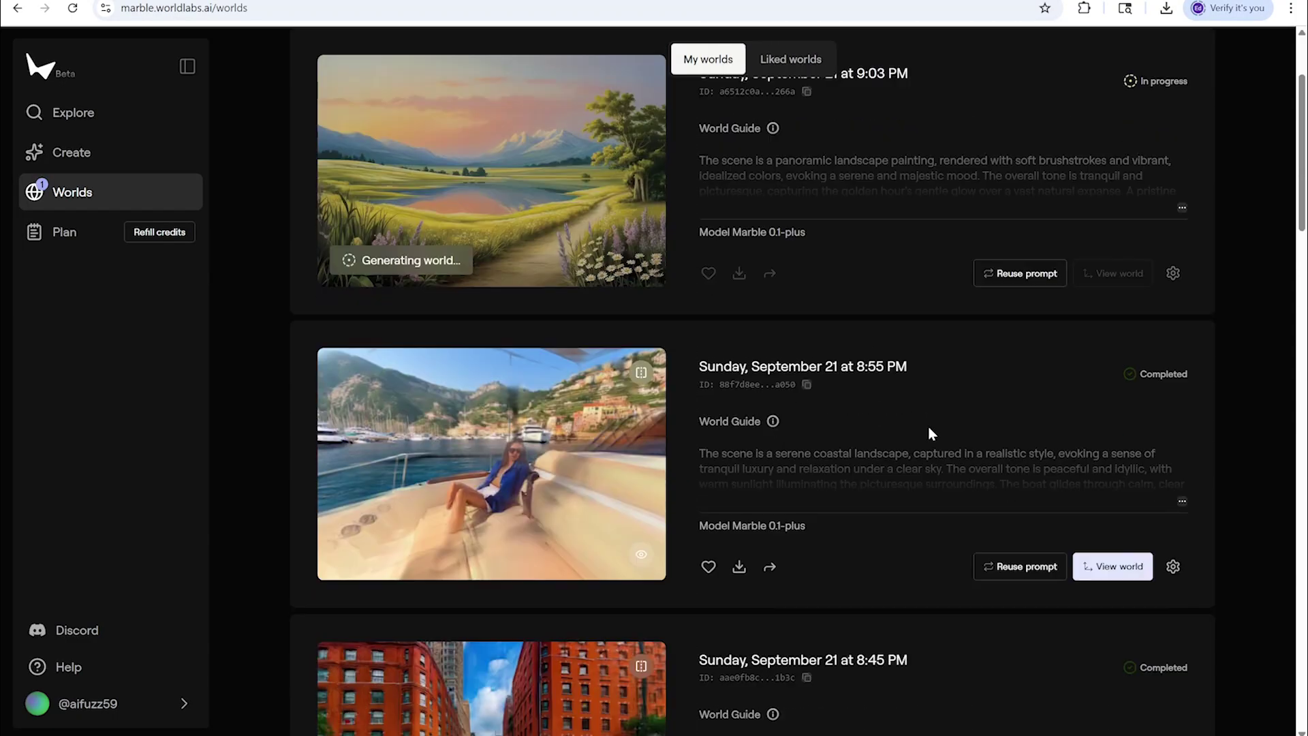
pyautogui.scroll(-12, 936, 427)
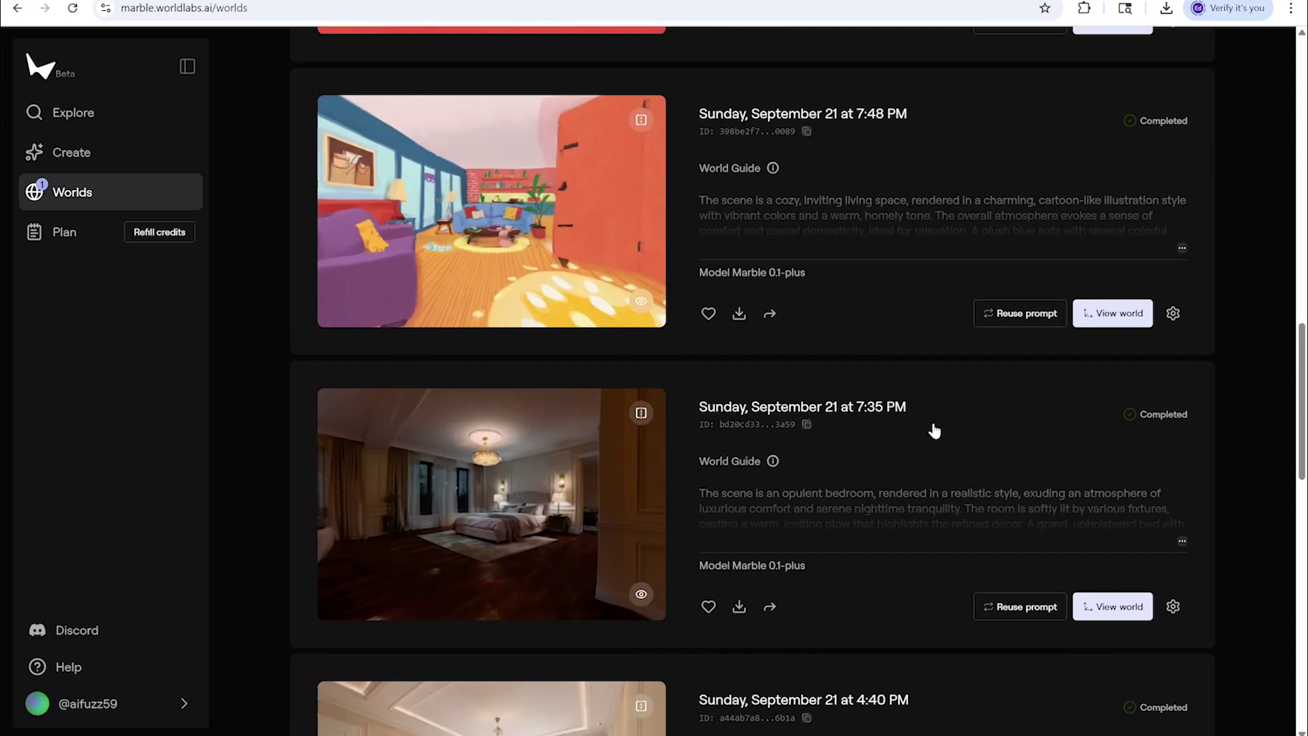
pyautogui.scroll(-3, 927, 417)
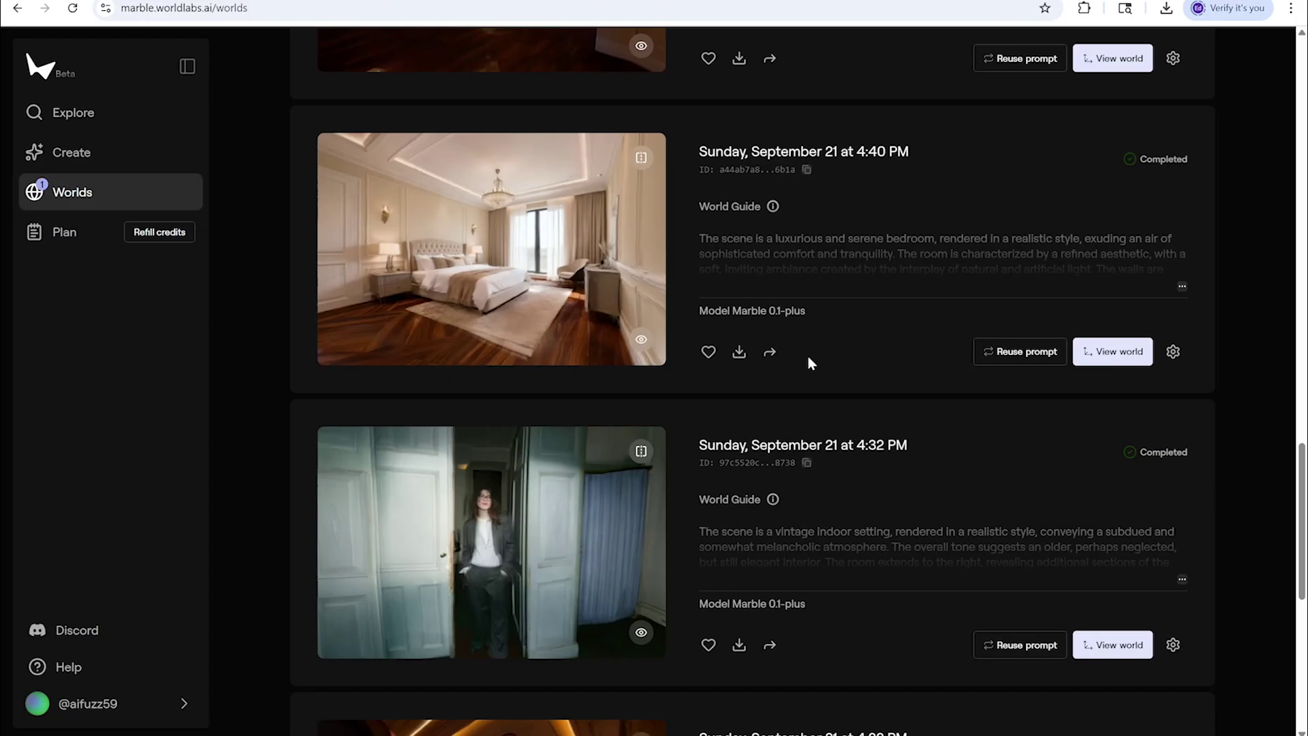
pyautogui.scroll(9, 806, 355)
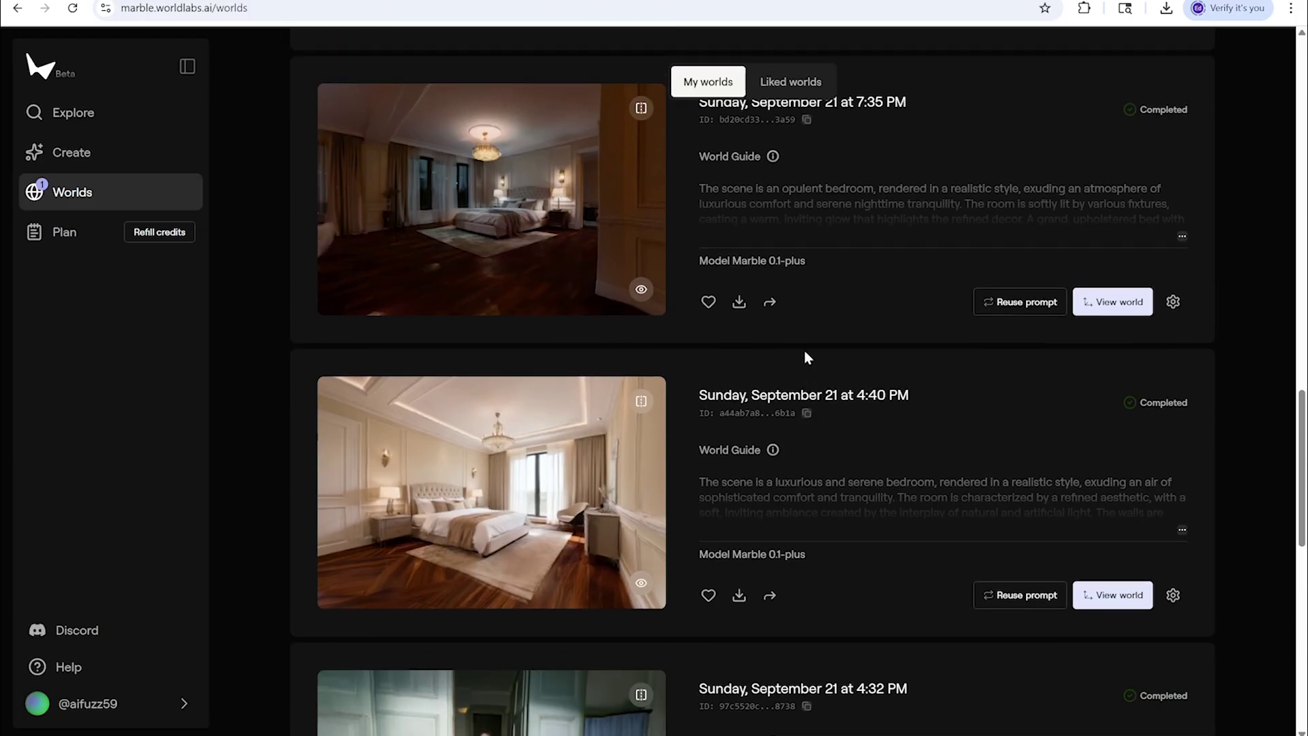
pyautogui.scroll(18, 889, 419)
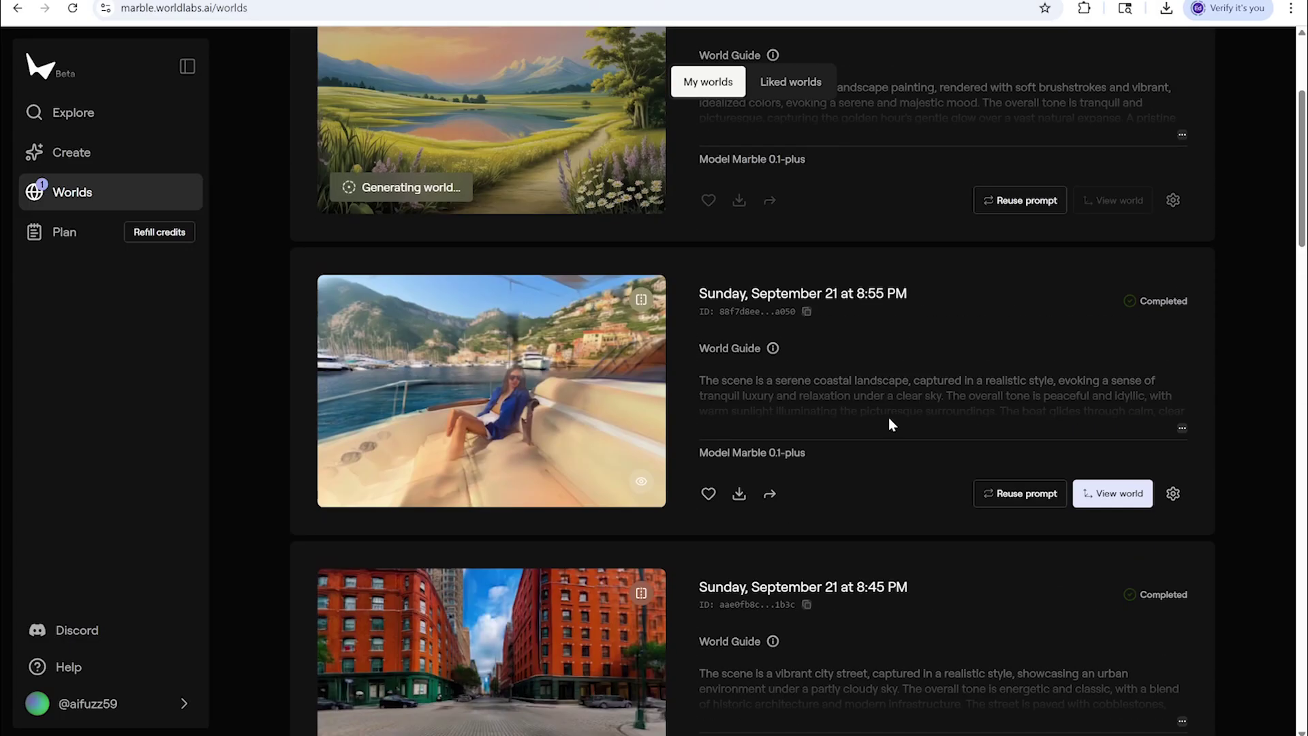
pyautogui.scroll(-9, 878, 412)
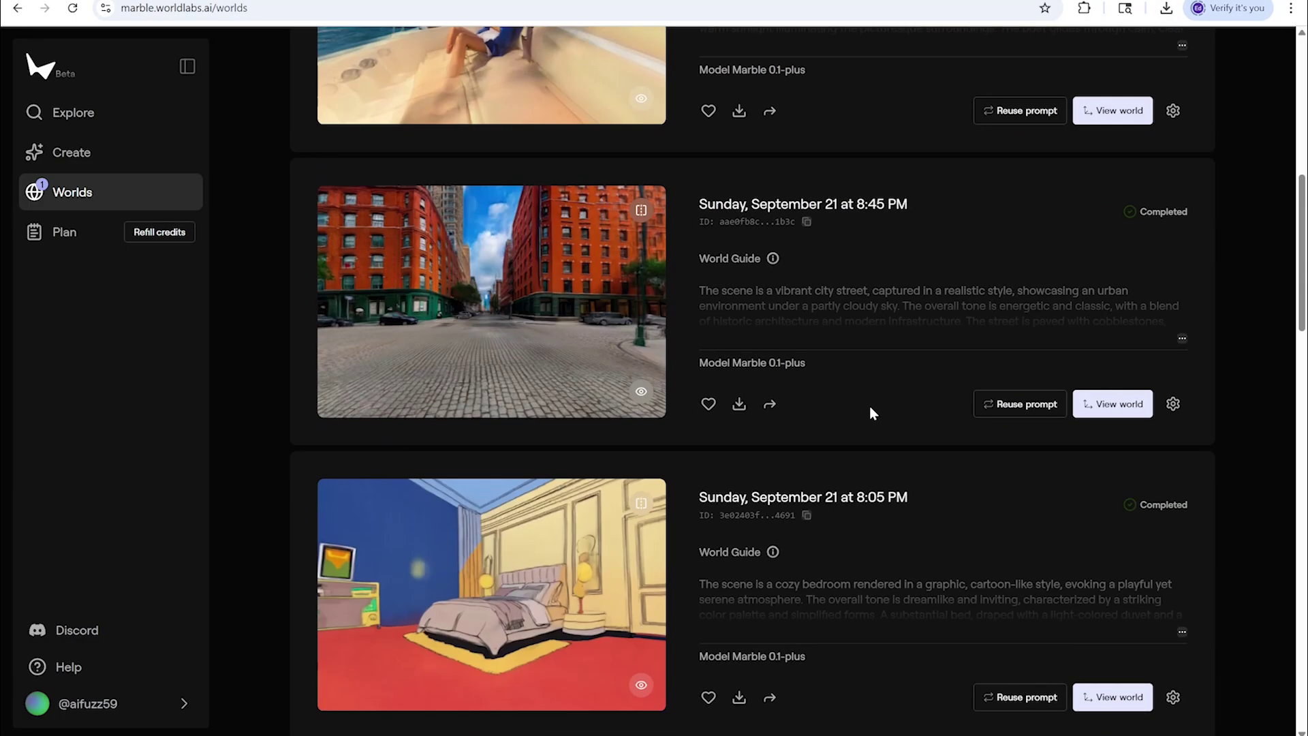
pyautogui.scroll(-4, 883, 401)
pyautogui.scroll(-3, 879, 403)
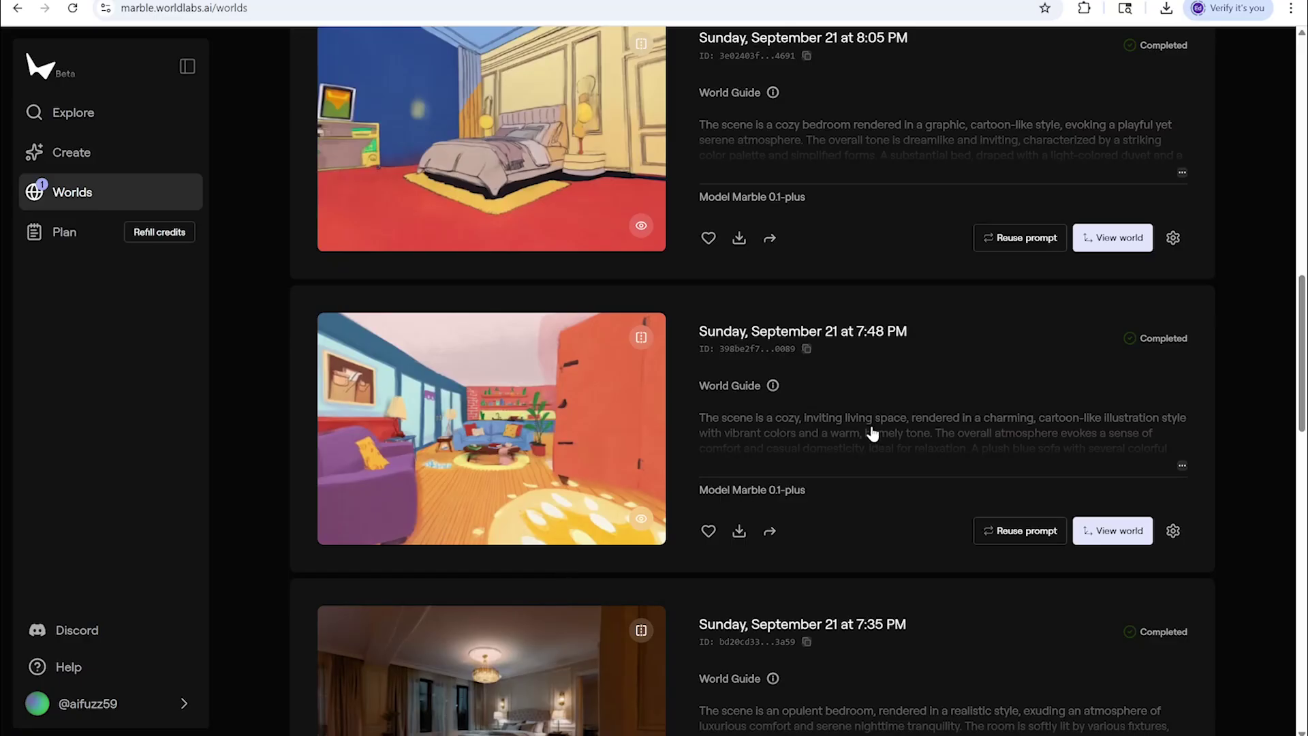
pyautogui.scroll(-3, 870, 420)
pyautogui.scroll(-3, 914, 409)
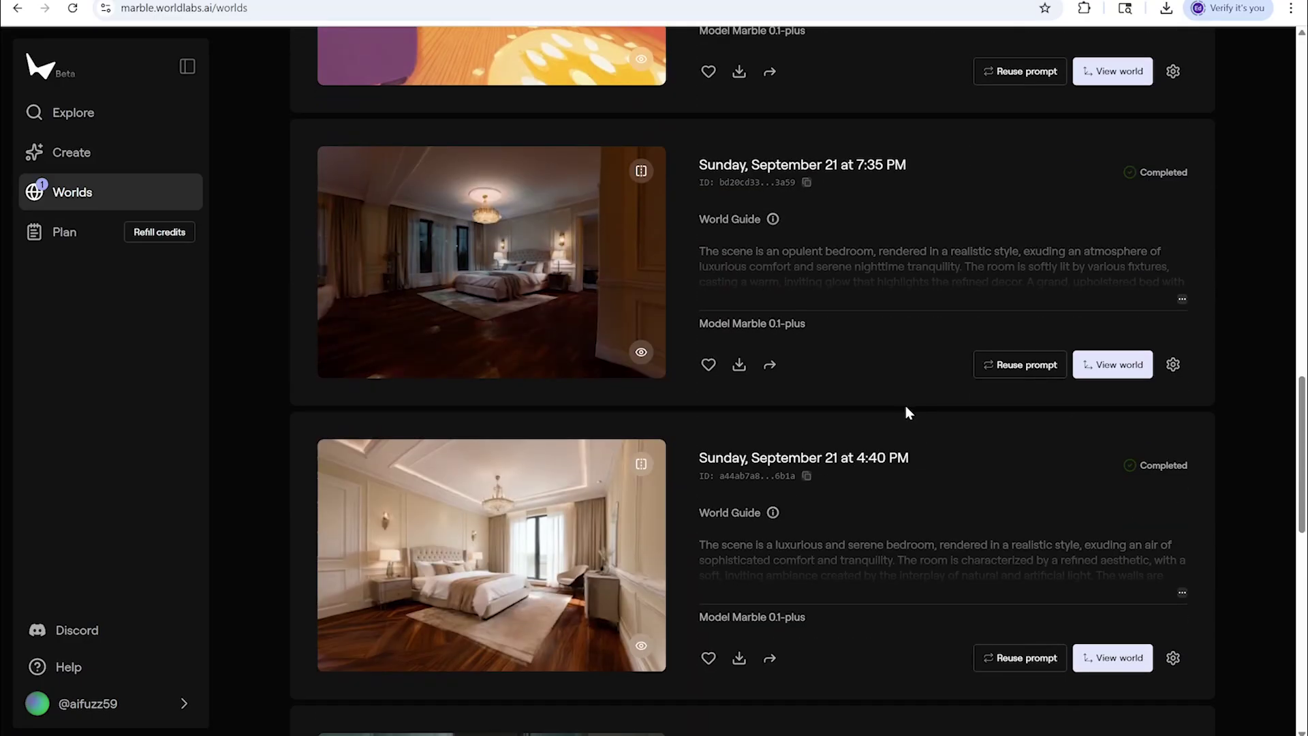
pyautogui.scroll(-3, 906, 401)
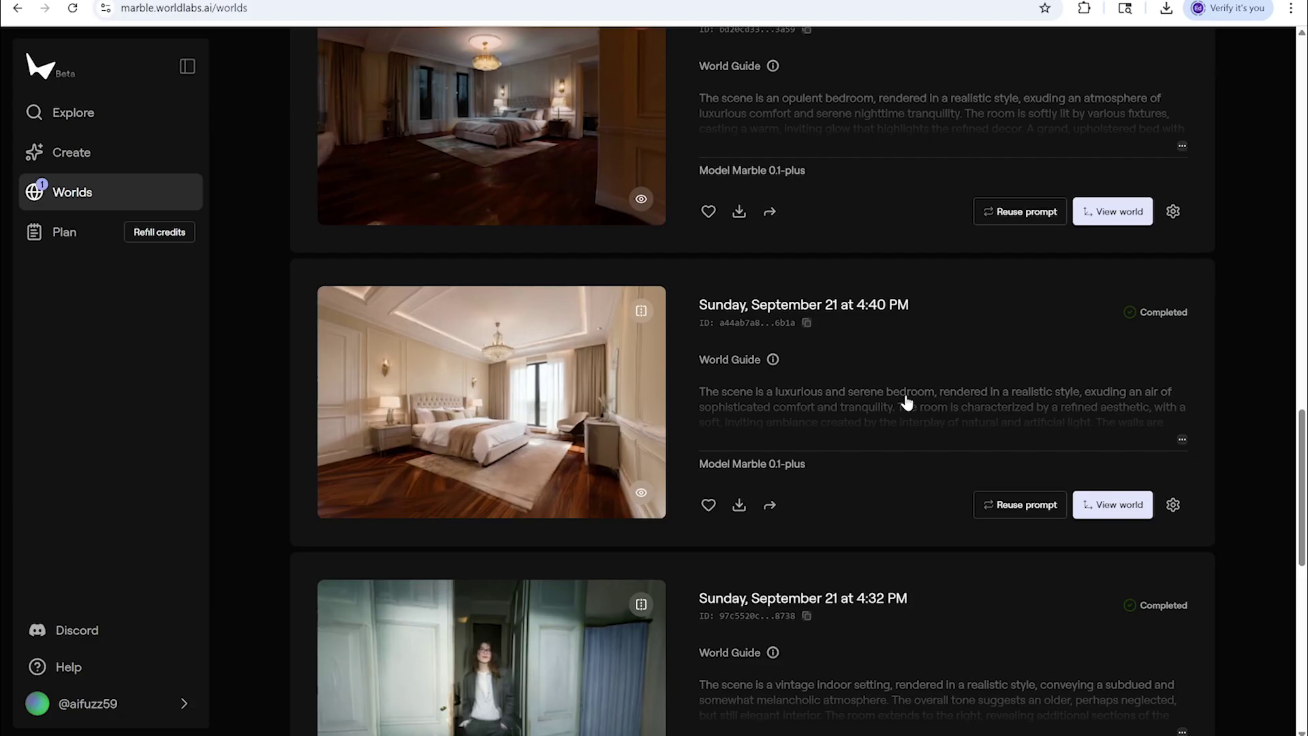
pyautogui.scroll(-2, 906, 402)
pyautogui.scroll(4, 906, 402)
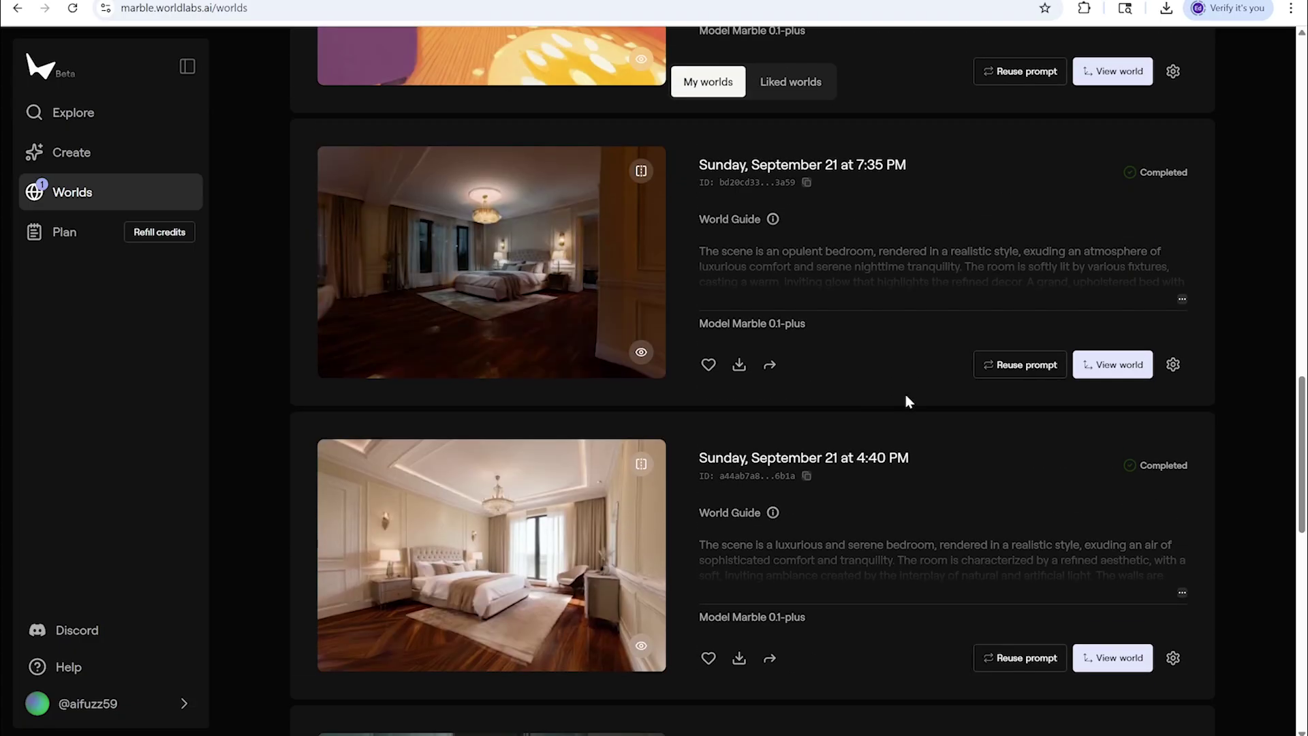
pyautogui.scroll(-2, 905, 394)
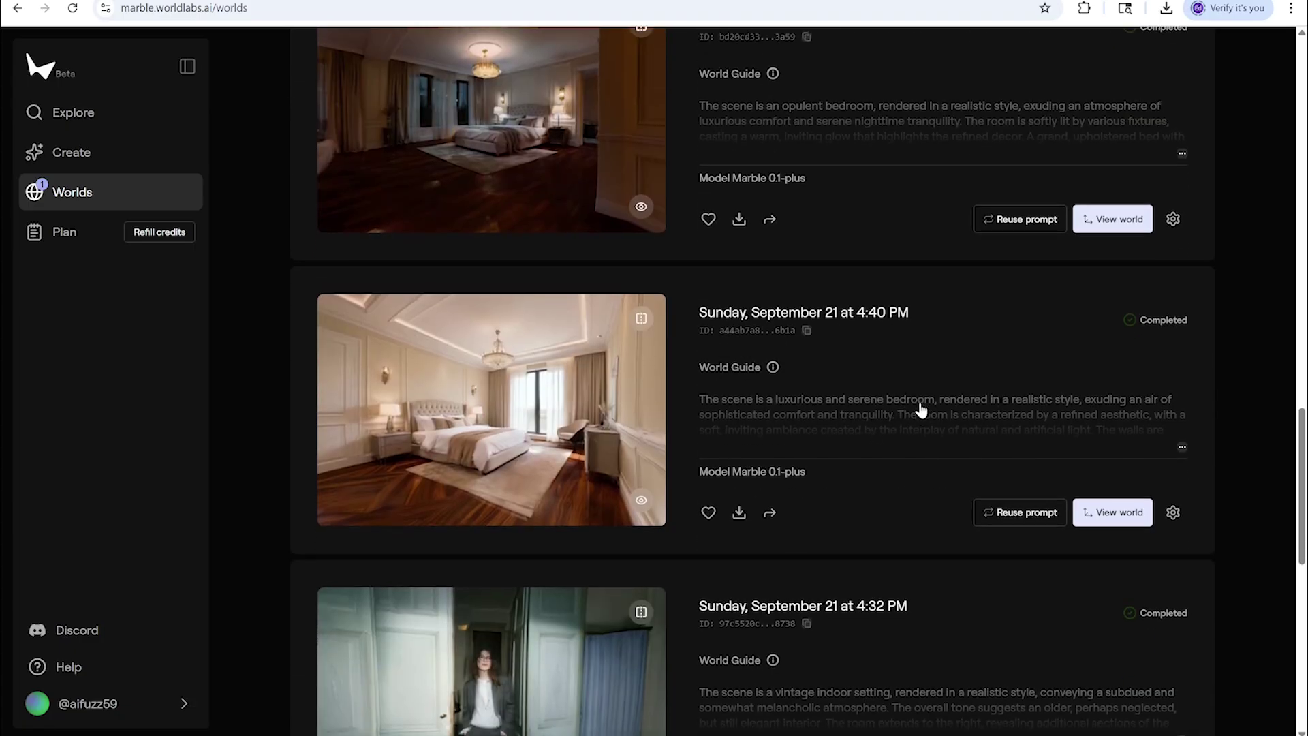
pyautogui.scroll(8, 913, 405)
pyautogui.scroll(-6, 885, 412)
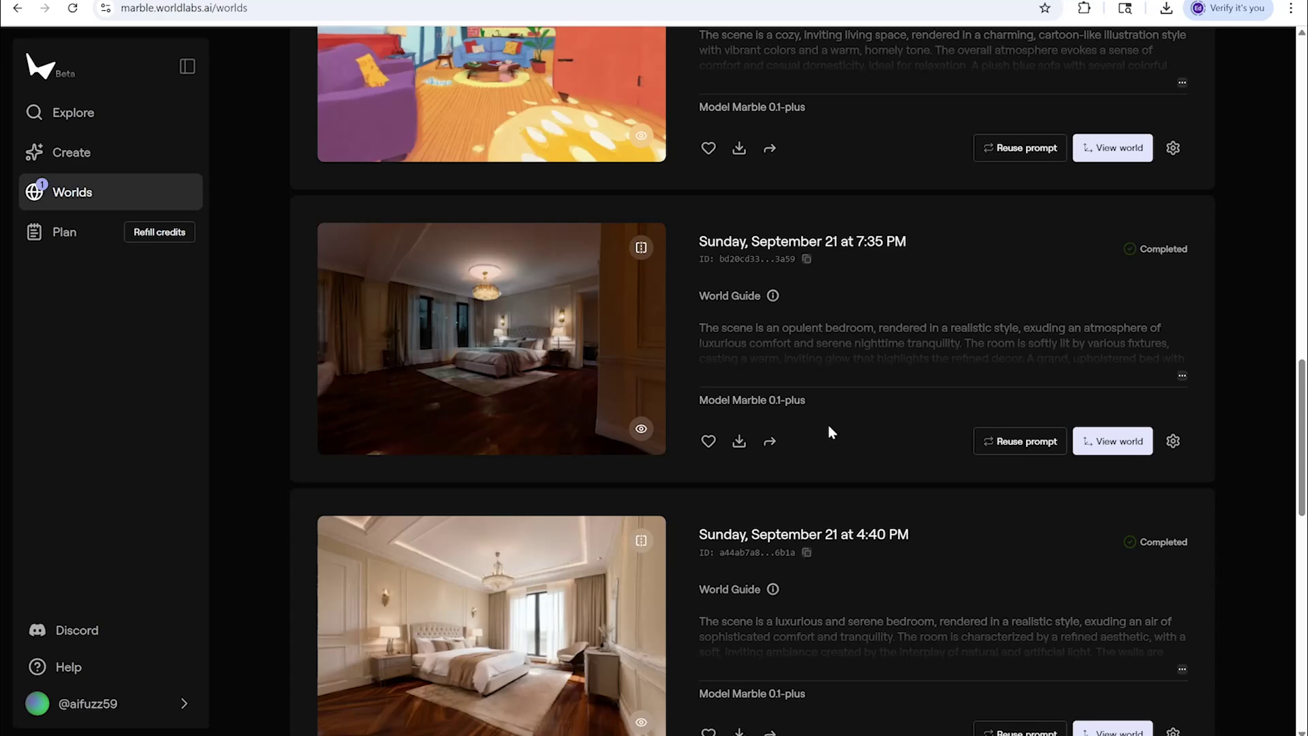
# Open the rolling-hills landscape world from September 21 at 9:23 AM and look around its trees, meadow and lakeshore
pyautogui.scroll(-13, 852, 402)
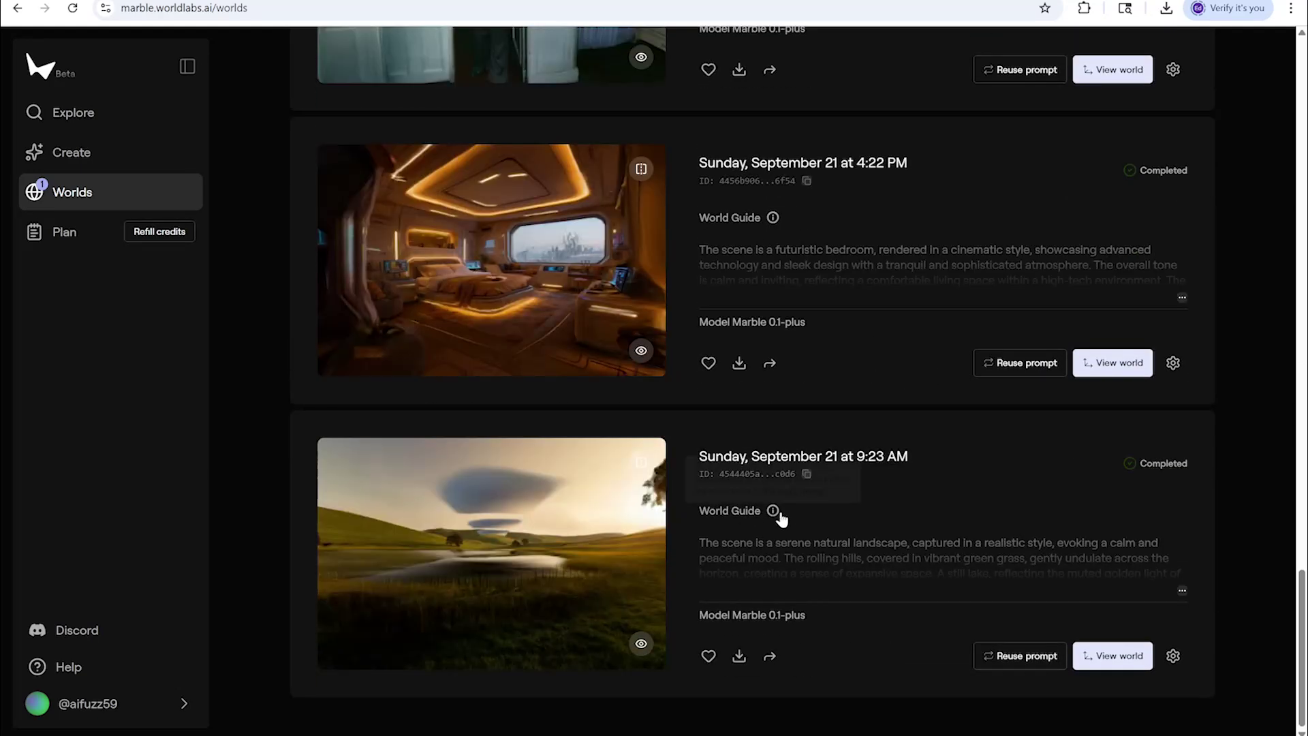
pyautogui.click(532, 549)
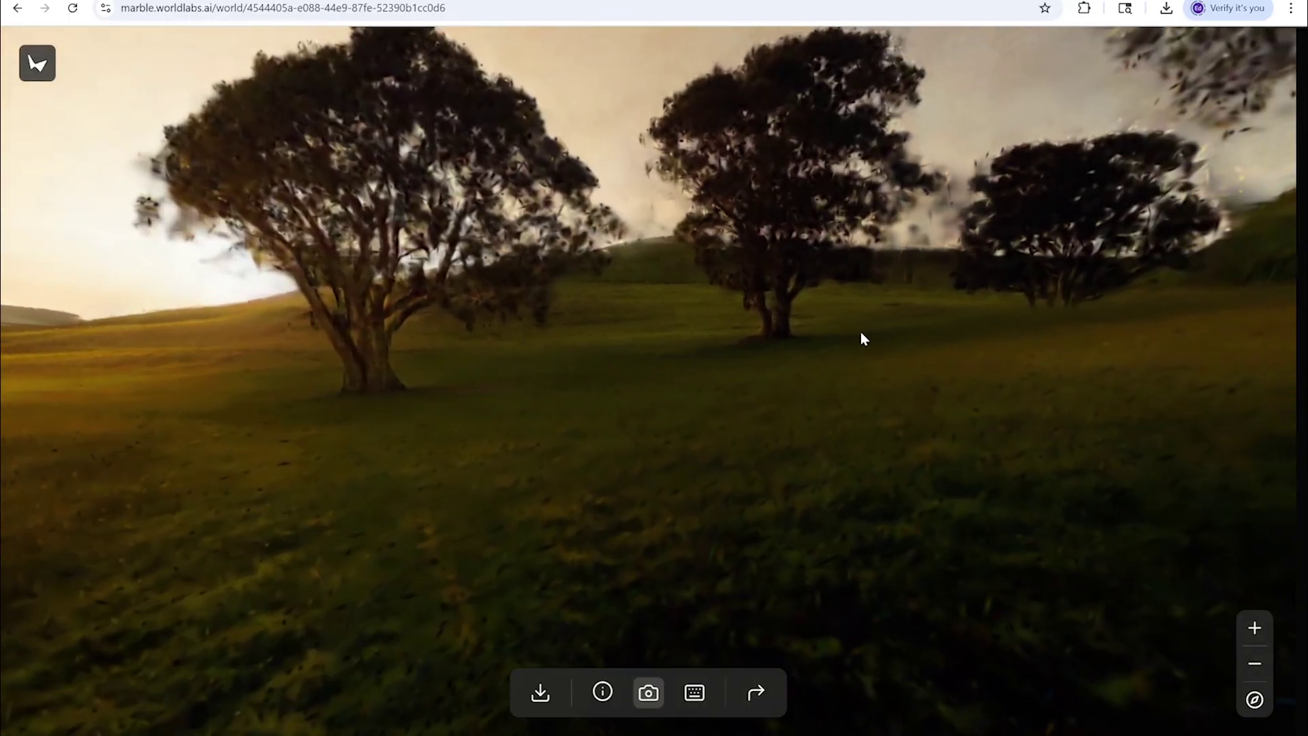
pyautogui.moveTo(862, 332); pyautogui.dragTo(541, 310)
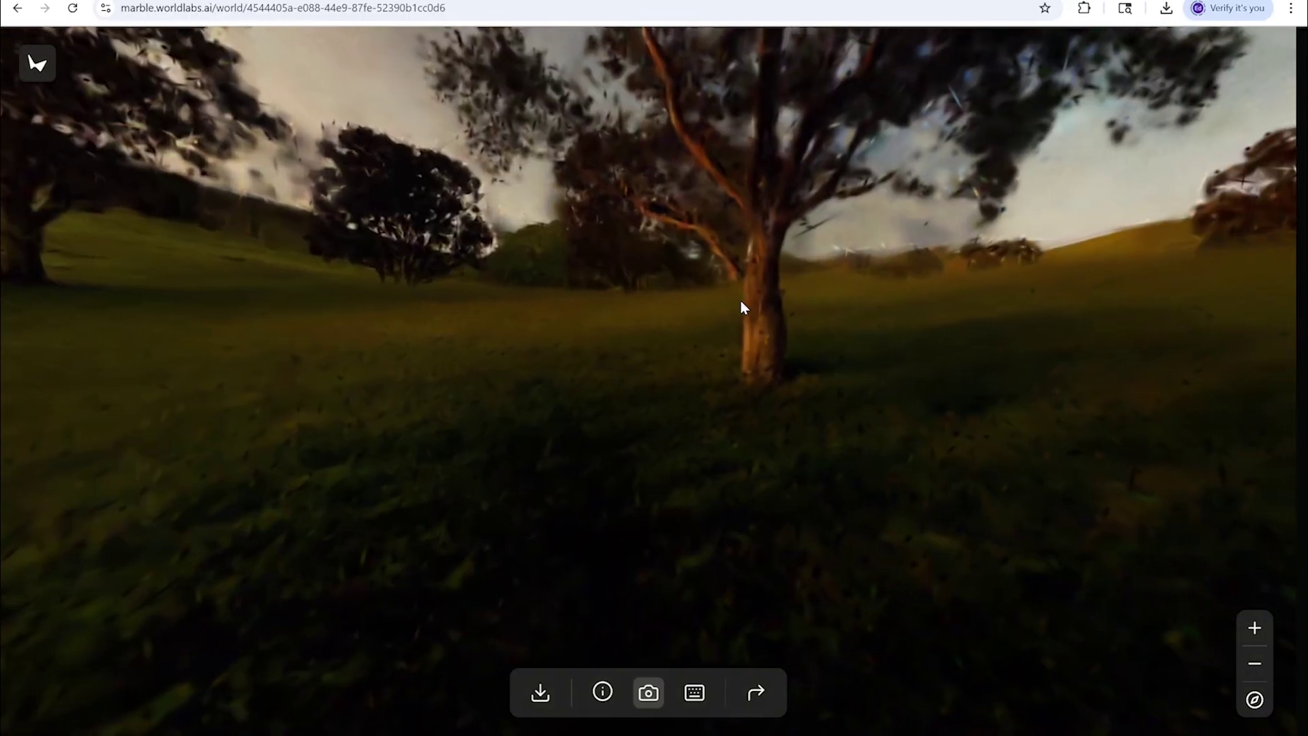
pyautogui.moveTo(742, 308); pyautogui.dragTo(642, 425)
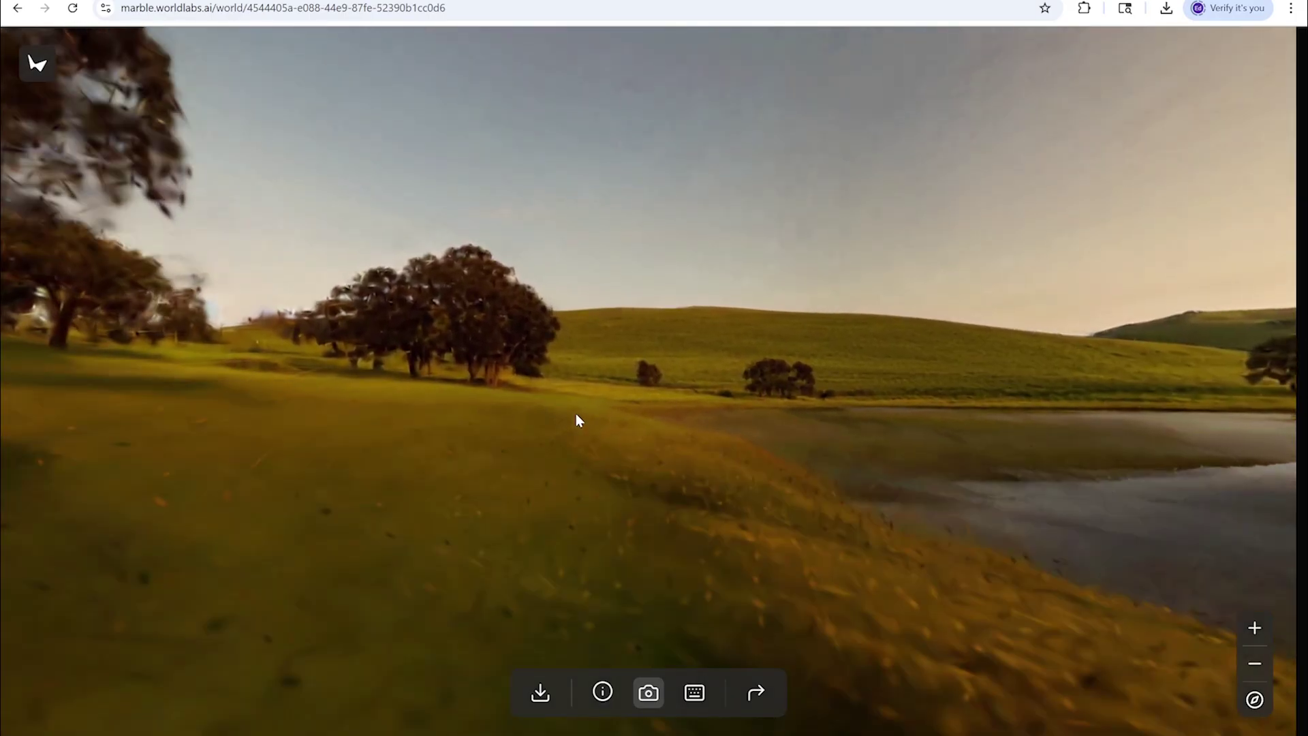
pyautogui.press('w')
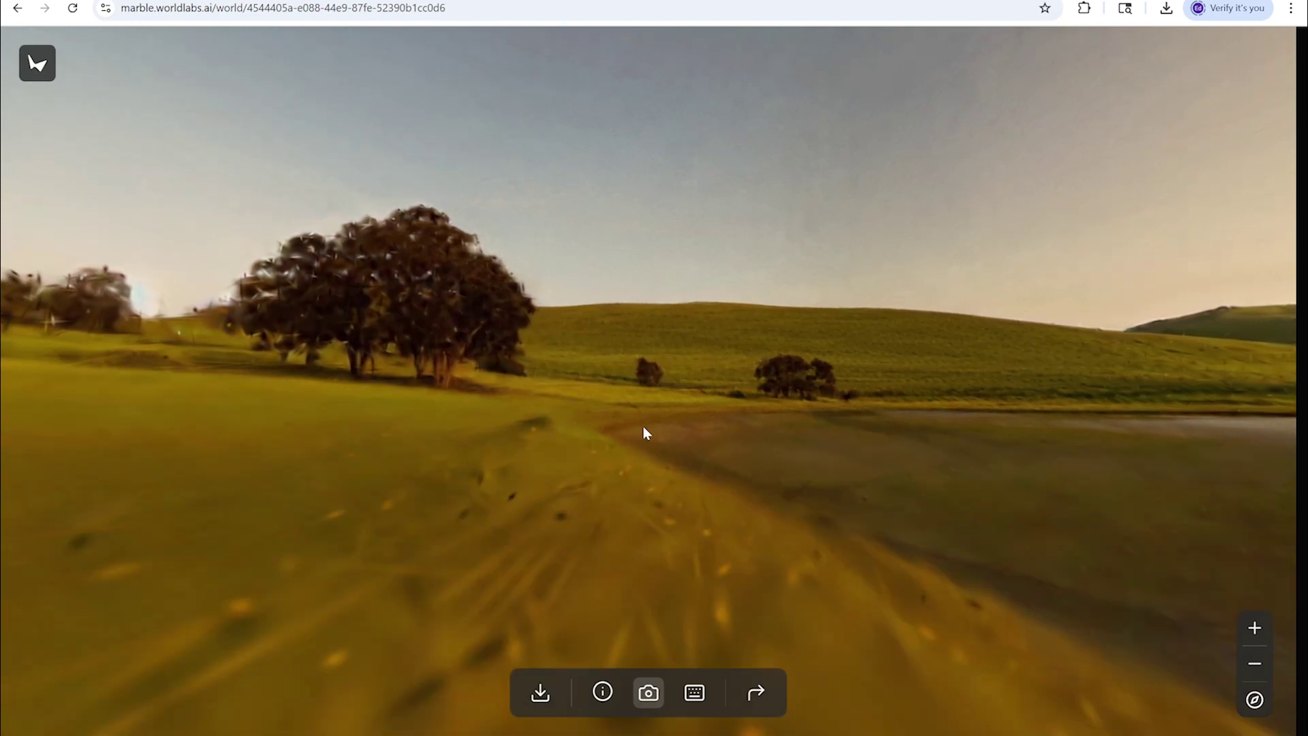
pyautogui.moveTo(770, 385); pyautogui.dragTo(470, 393)
pyautogui.moveTo(632, 387); pyautogui.dragTo(455, 381)
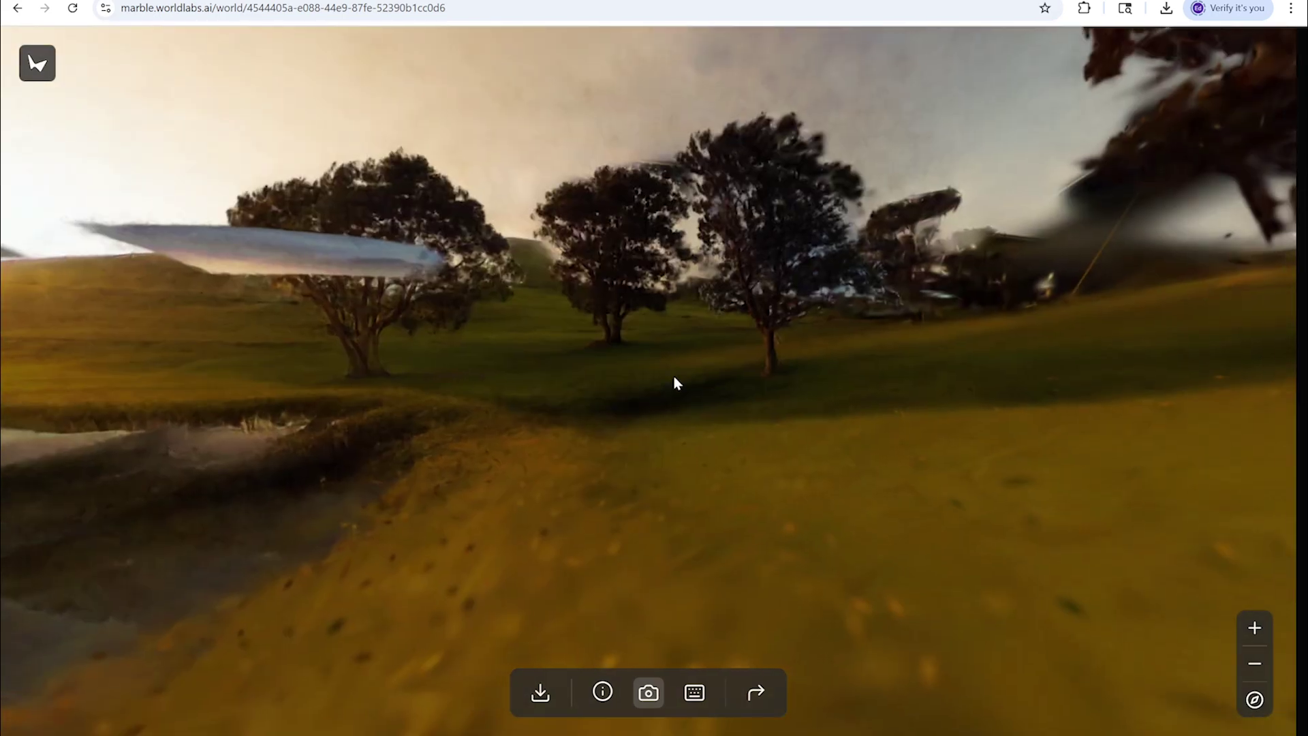
pyautogui.moveTo(681, 390); pyautogui.dragTo(582, 390)
pyautogui.moveTo(611, 446); pyautogui.dragTo(640, 559)
pyautogui.moveTo(640, 488); pyautogui.dragTo(467, 314)
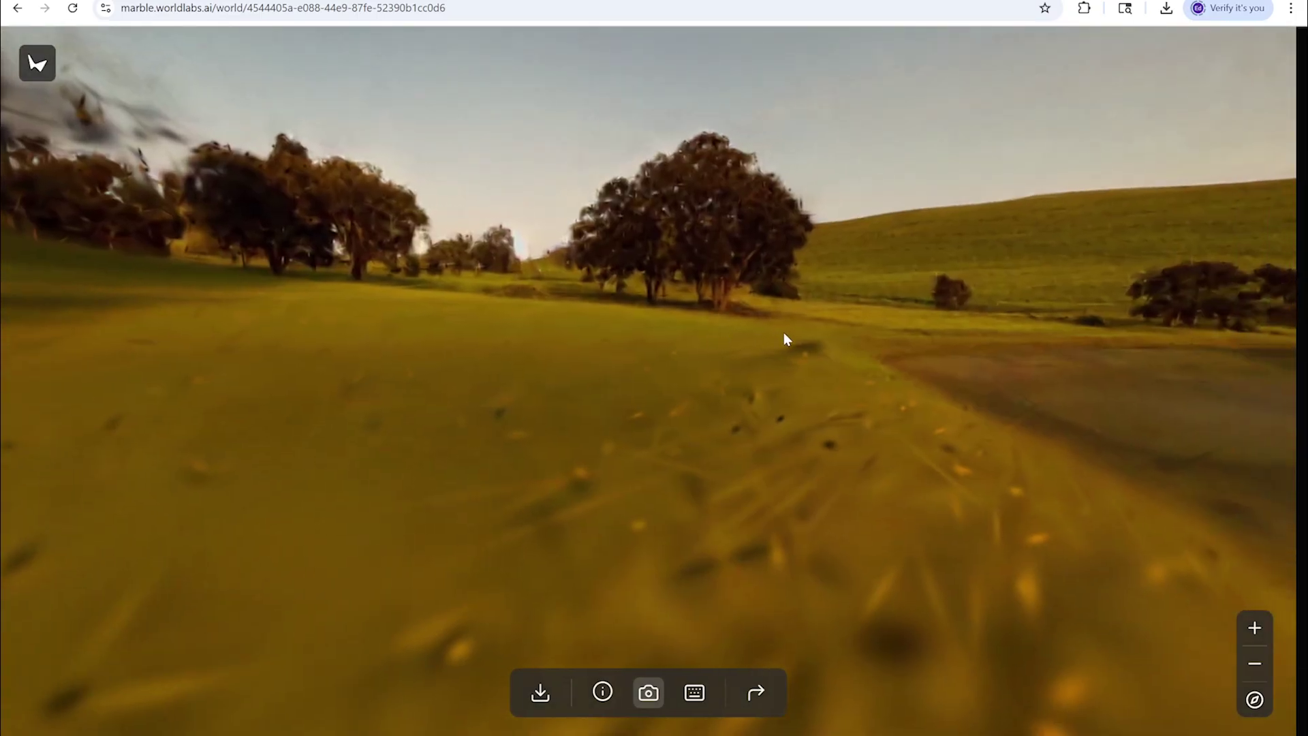
# Walk across the meadow to the large cluster of trees beside the lake
pyautogui.moveTo(784, 333); pyautogui.dragTo(808, 335)
pyautogui.press('w')
pyautogui.press('a')
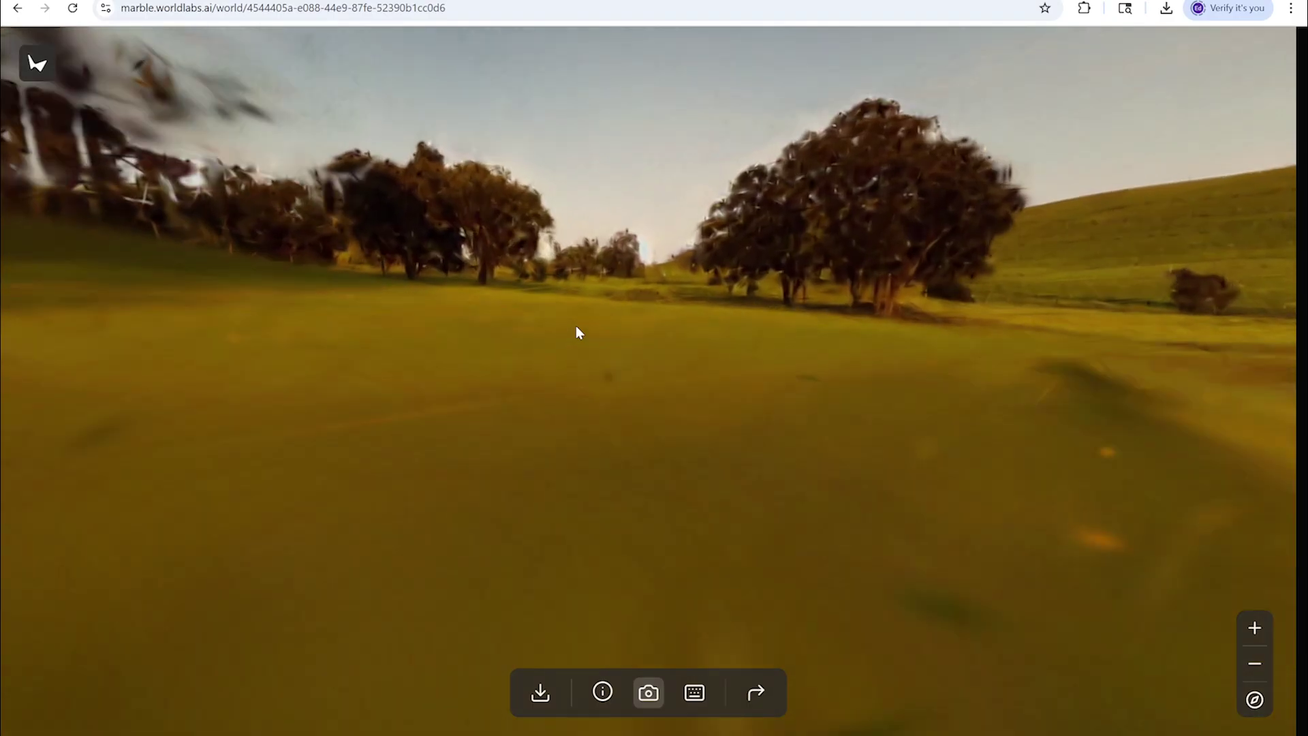
pyautogui.moveTo(549, 331); pyautogui.dragTo(553, 329)
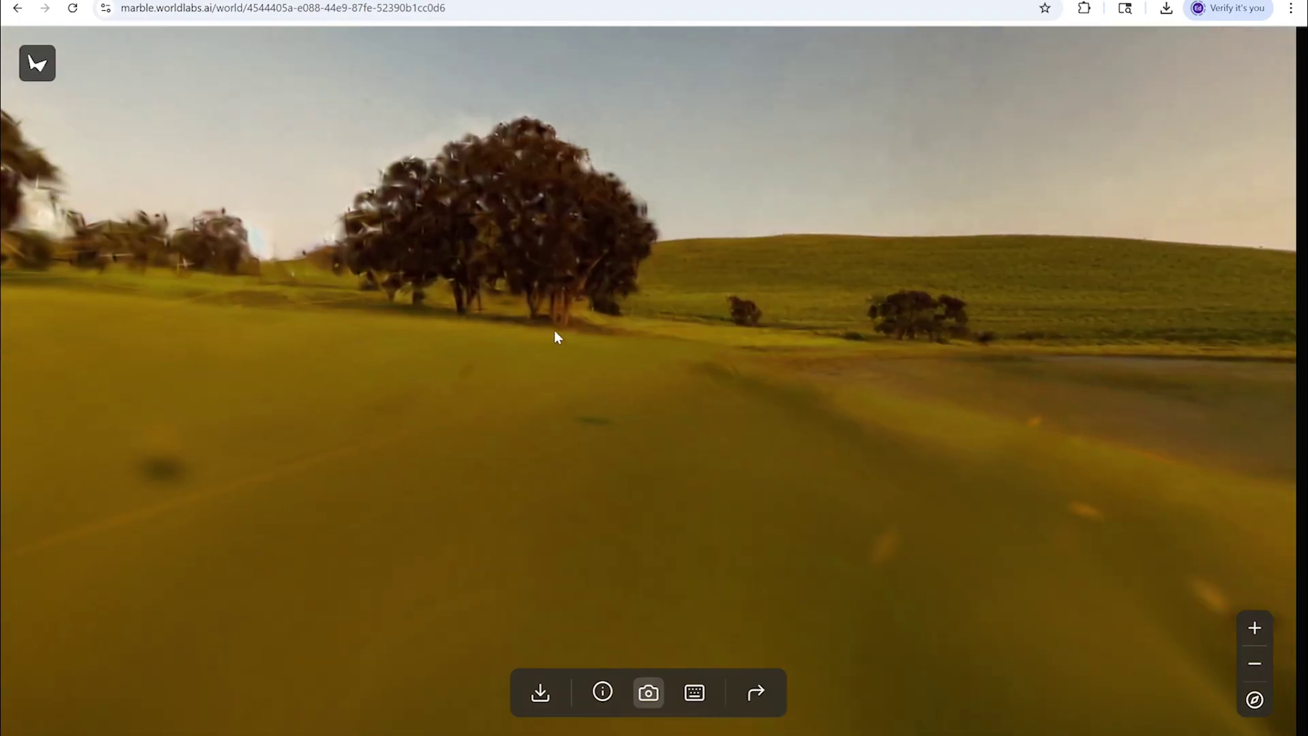
pyautogui.press('w')
pyautogui.press('w')
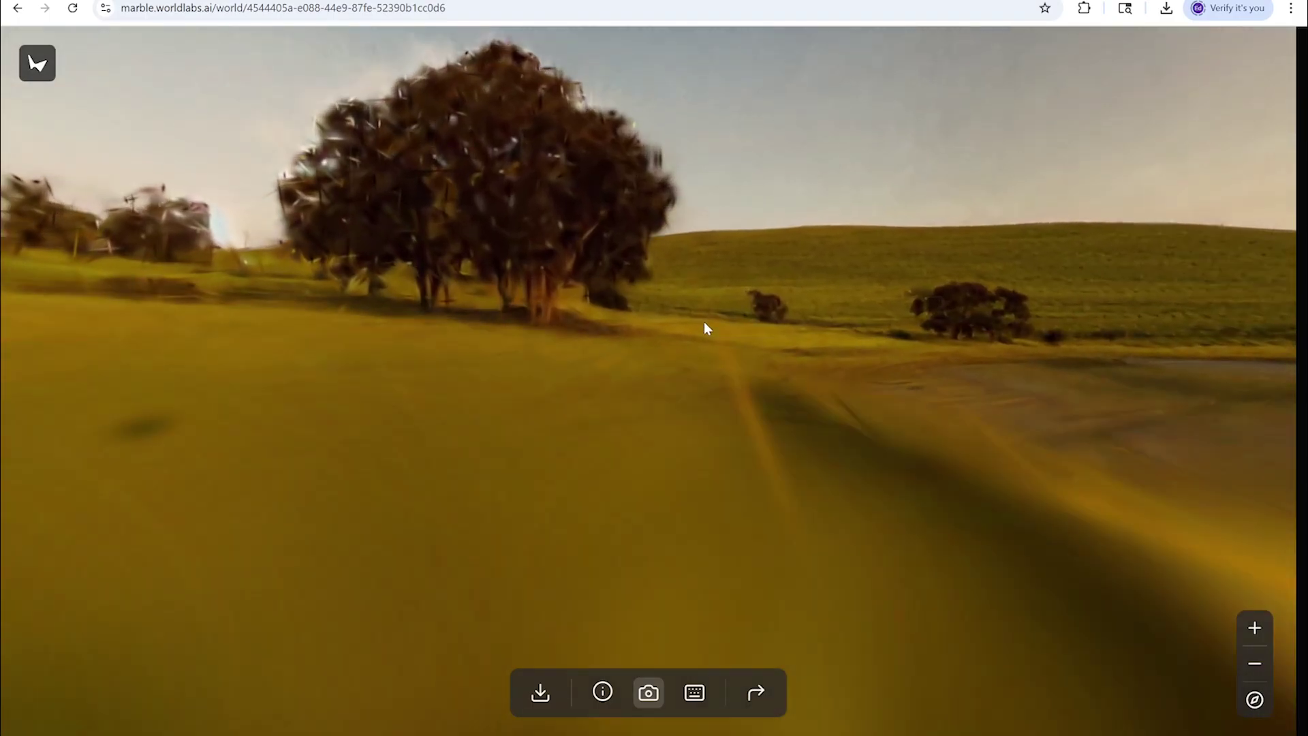
pyautogui.press('w')
pyautogui.press('w')
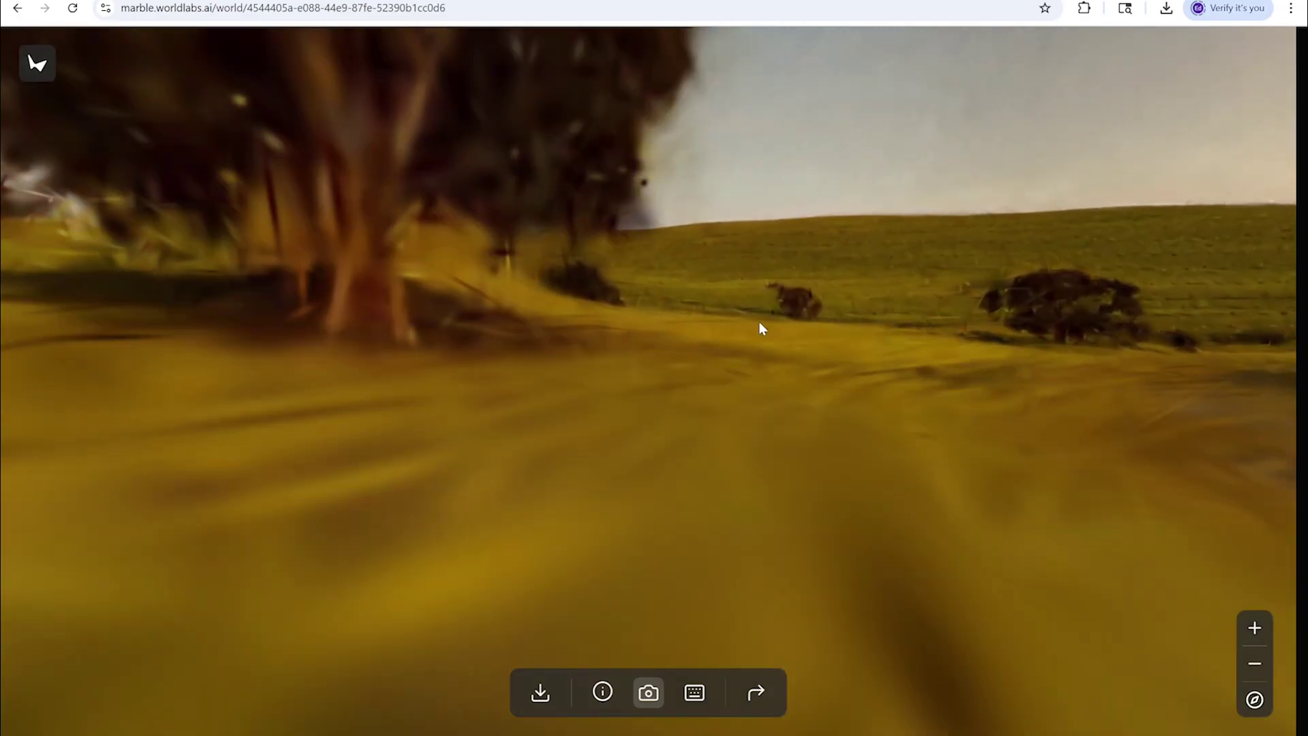
# Look around from beside the trees, over the lake and back toward the green hillside
pyautogui.moveTo(760, 324); pyautogui.dragTo(447, 344)
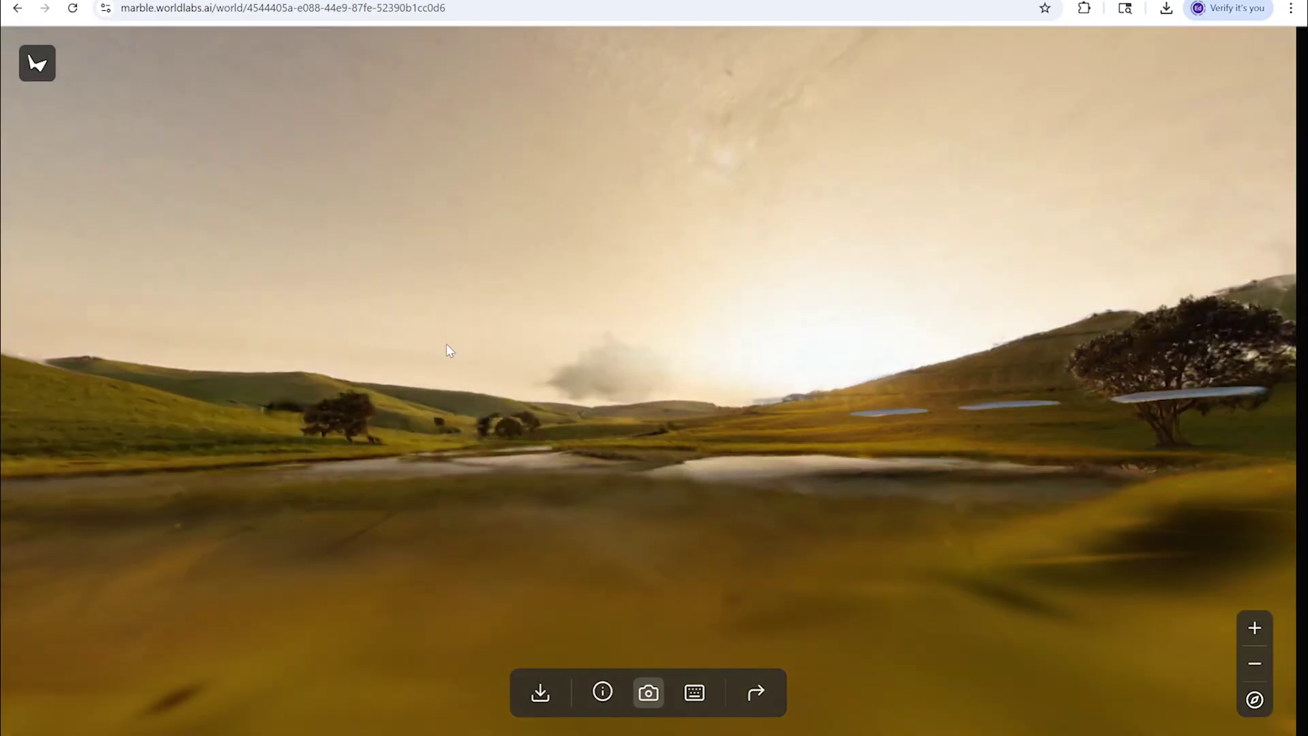
pyautogui.moveTo(534, 344); pyautogui.dragTo(550, 322)
pyautogui.press('w')
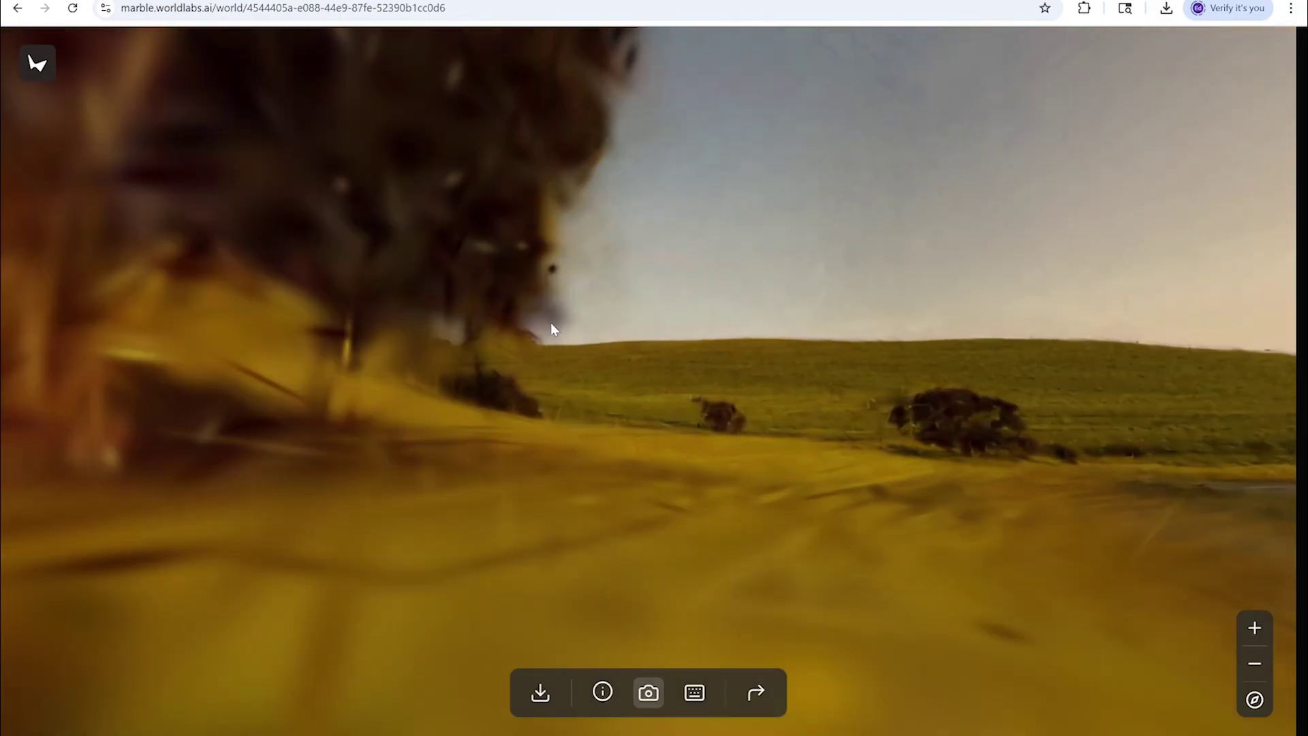
# Walk up close to the large tree cluster, back away from it and look around the meadow and lake
pyautogui.press('Up')
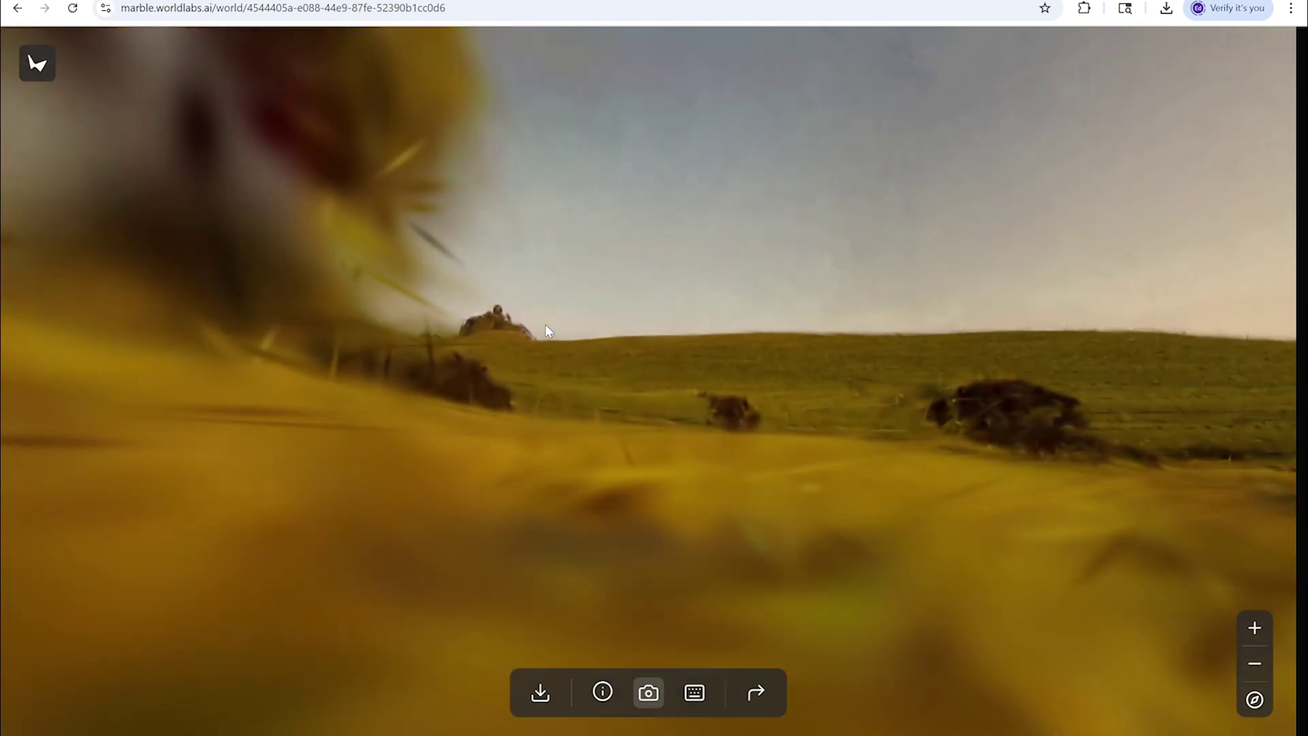
pyautogui.press('s')
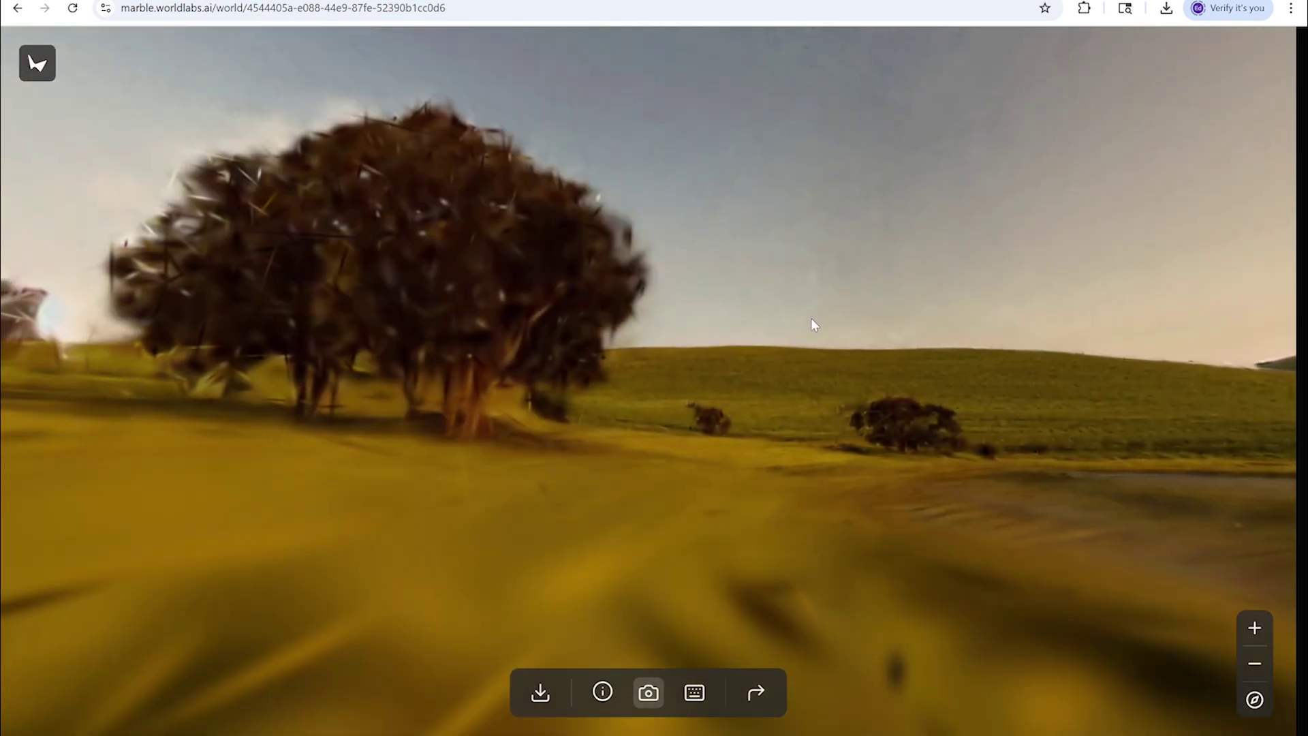
pyautogui.moveTo(811, 318); pyautogui.dragTo(698, 346)
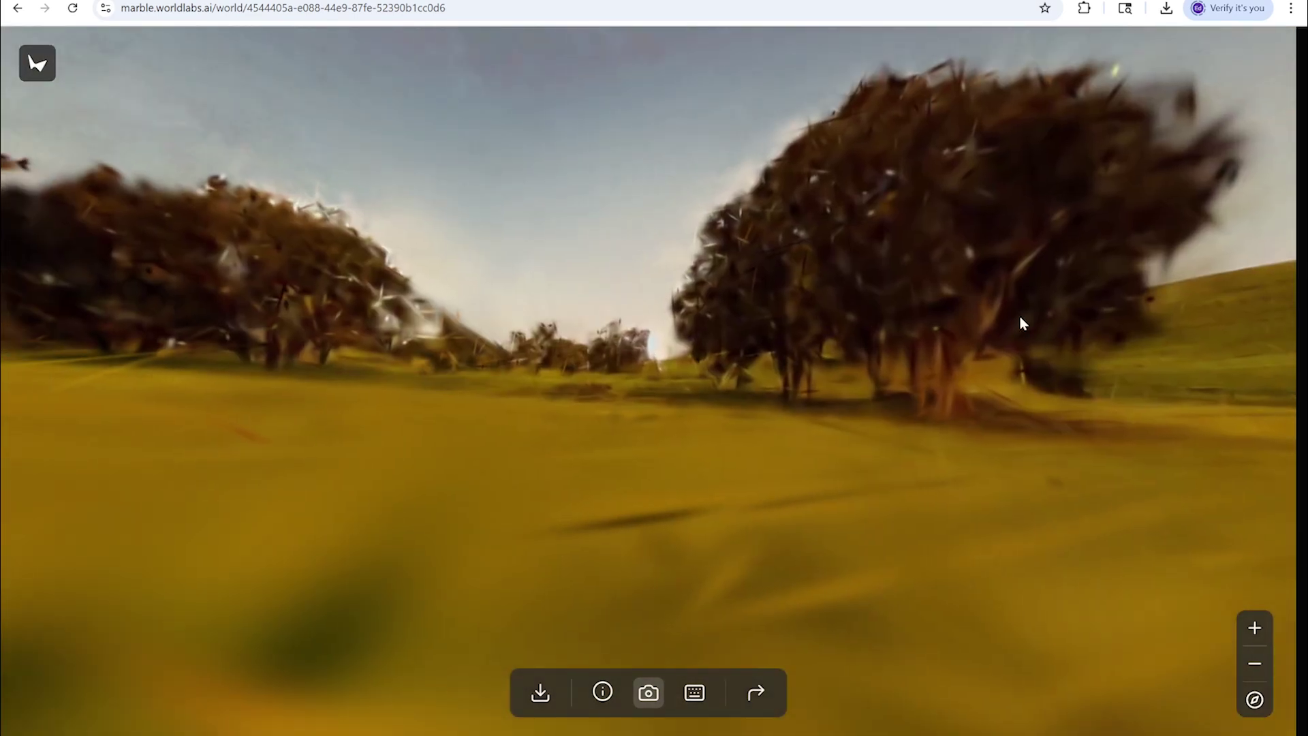
pyautogui.moveTo(1019, 316); pyautogui.dragTo(591, 371)
pyautogui.press('Left')
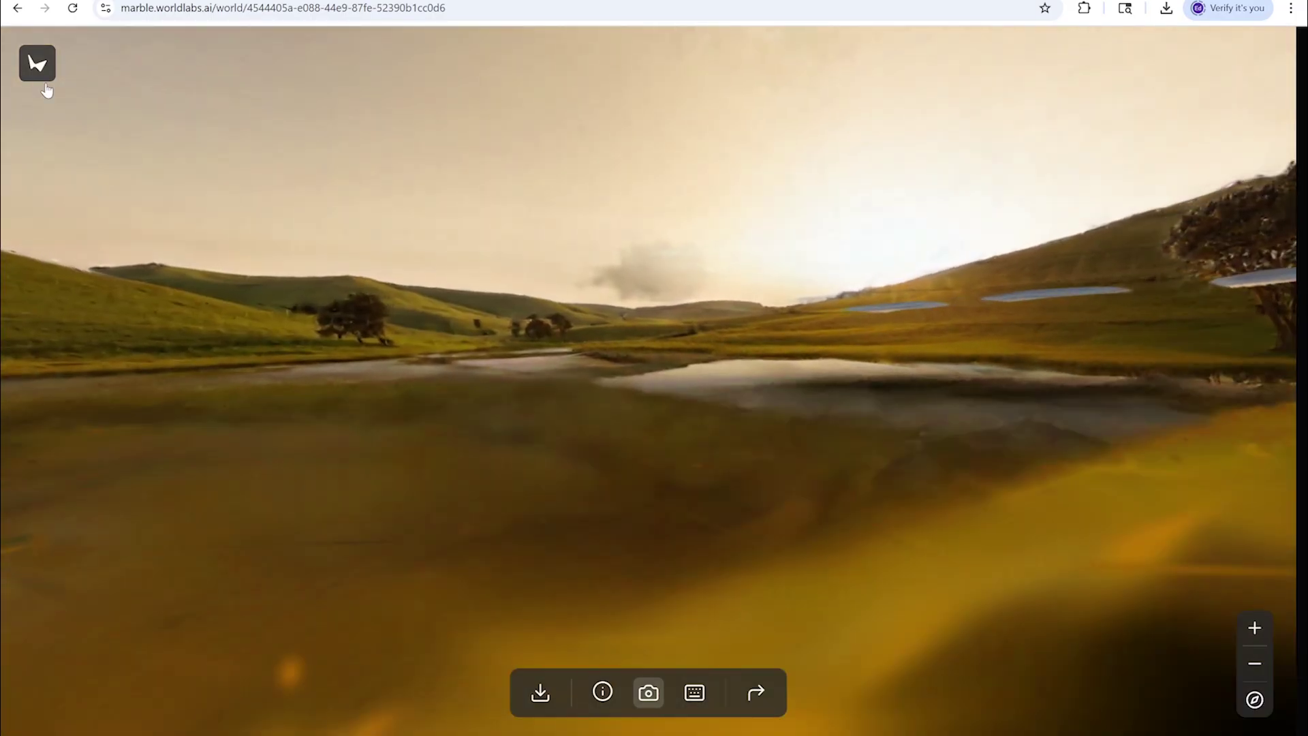
# Leave the rolling-hills world and return to the list of generated worlds
pyautogui.click(37, 64)
pyautogui.click(68, 152)
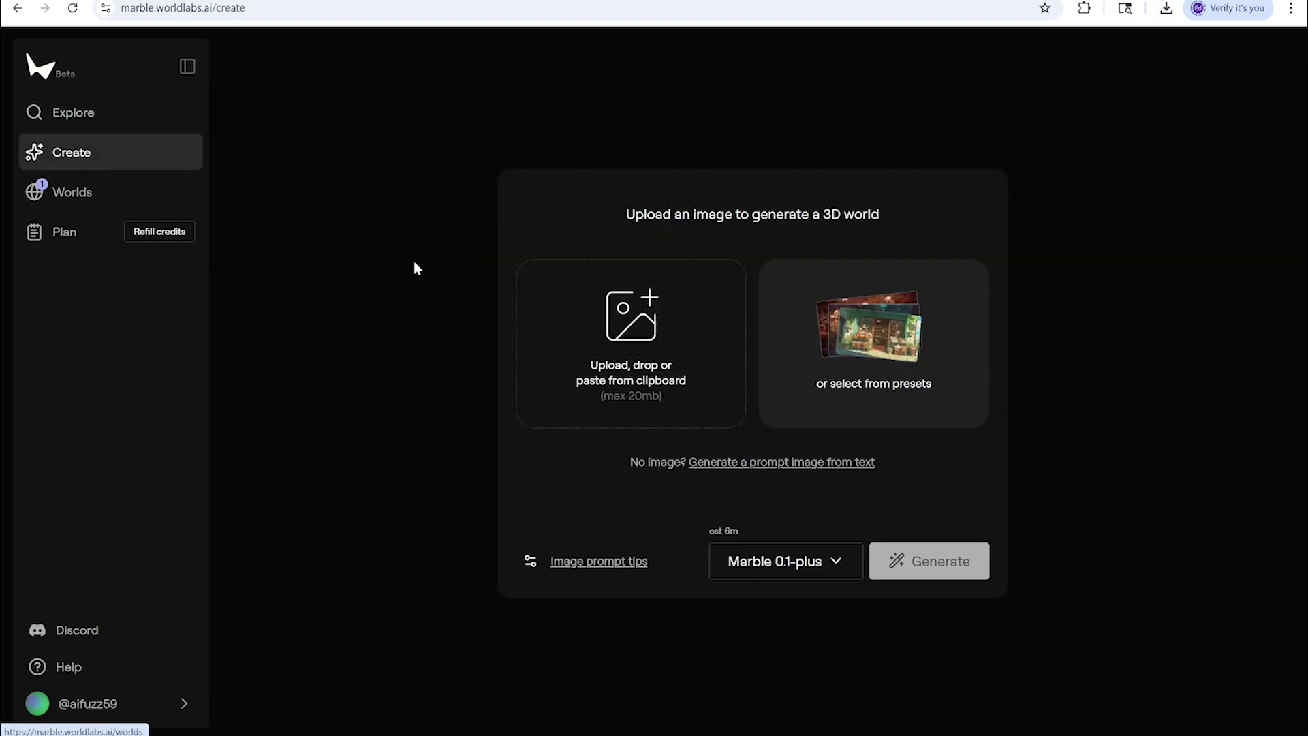
pyautogui.click(85, 195)
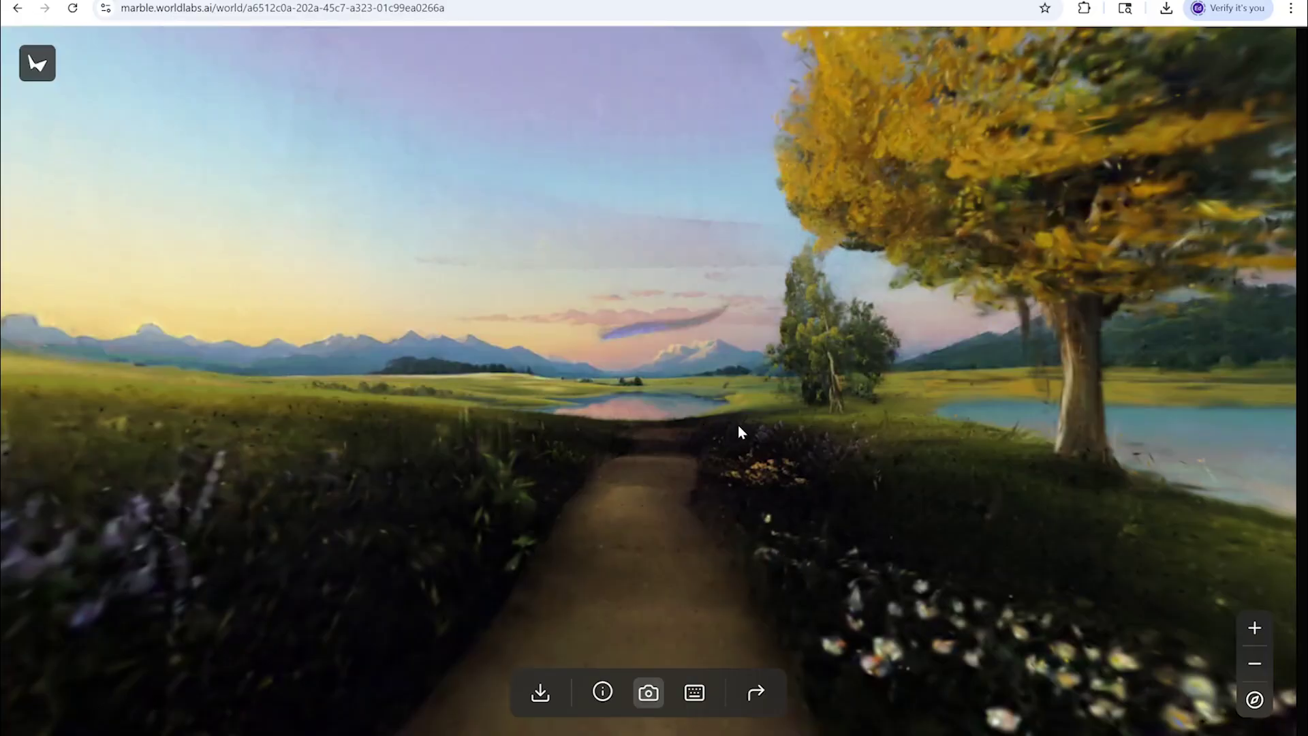
# Look around the painted landscape world from September 21 at 9:03 PM, from the mountains and lake to the flower beds
pyautogui.moveTo(799, 423); pyautogui.dragTo(676, 405)
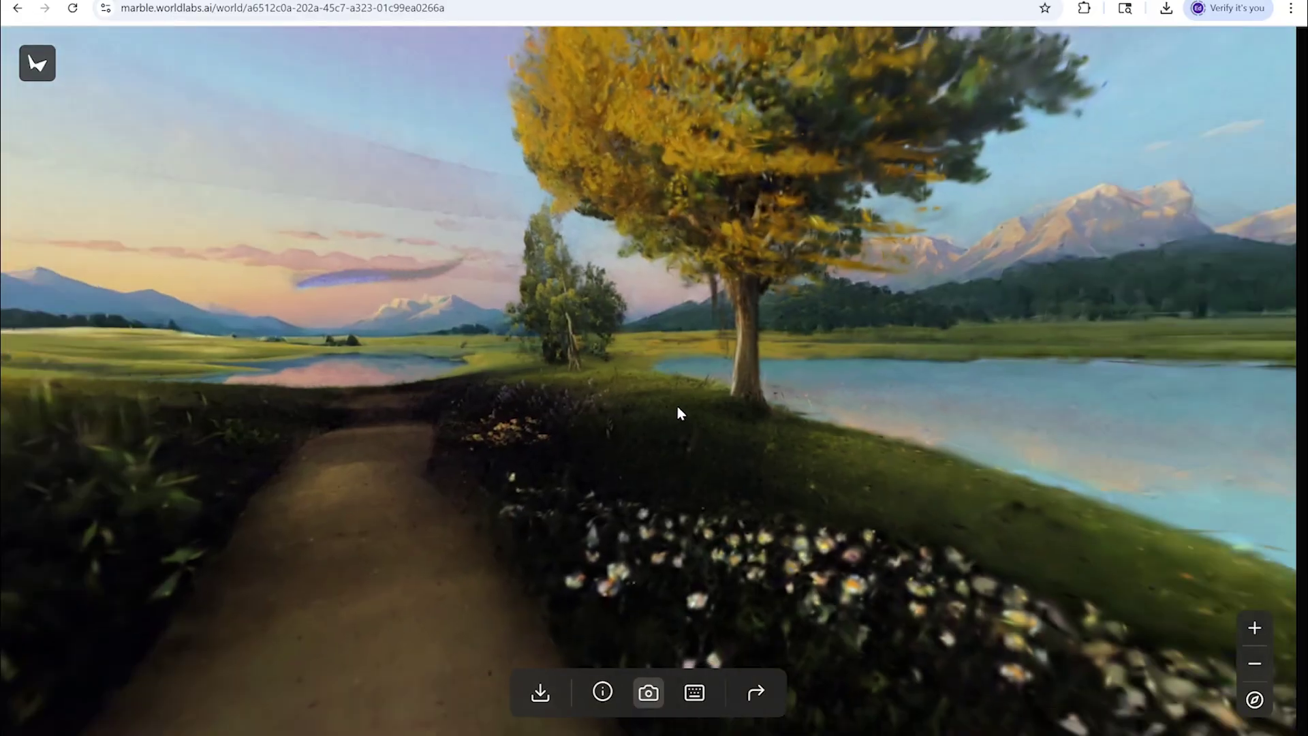
pyautogui.moveTo(967, 418); pyautogui.dragTo(651, 390)
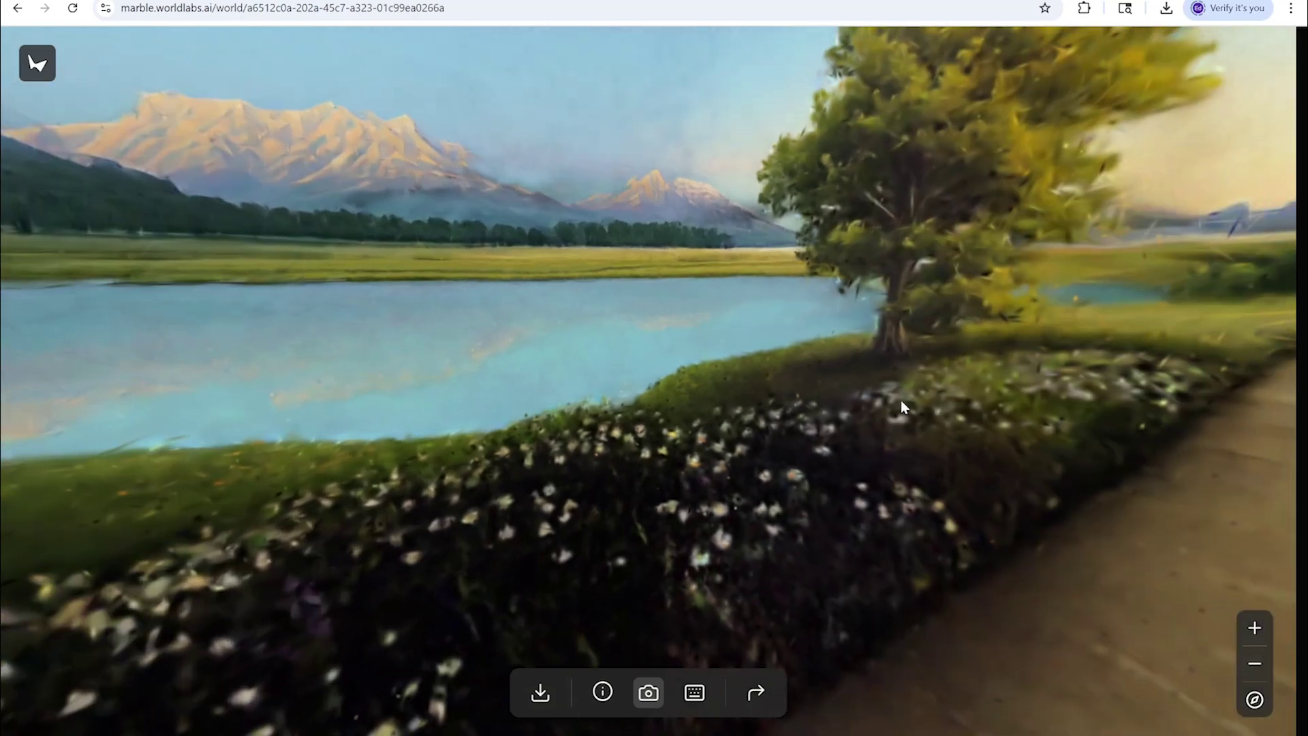
pyautogui.moveTo(901, 399); pyautogui.dragTo(654, 456)
pyautogui.moveTo(831, 404); pyautogui.dragTo(604, 409)
pyautogui.moveTo(689, 391); pyautogui.dragTo(828, 393)
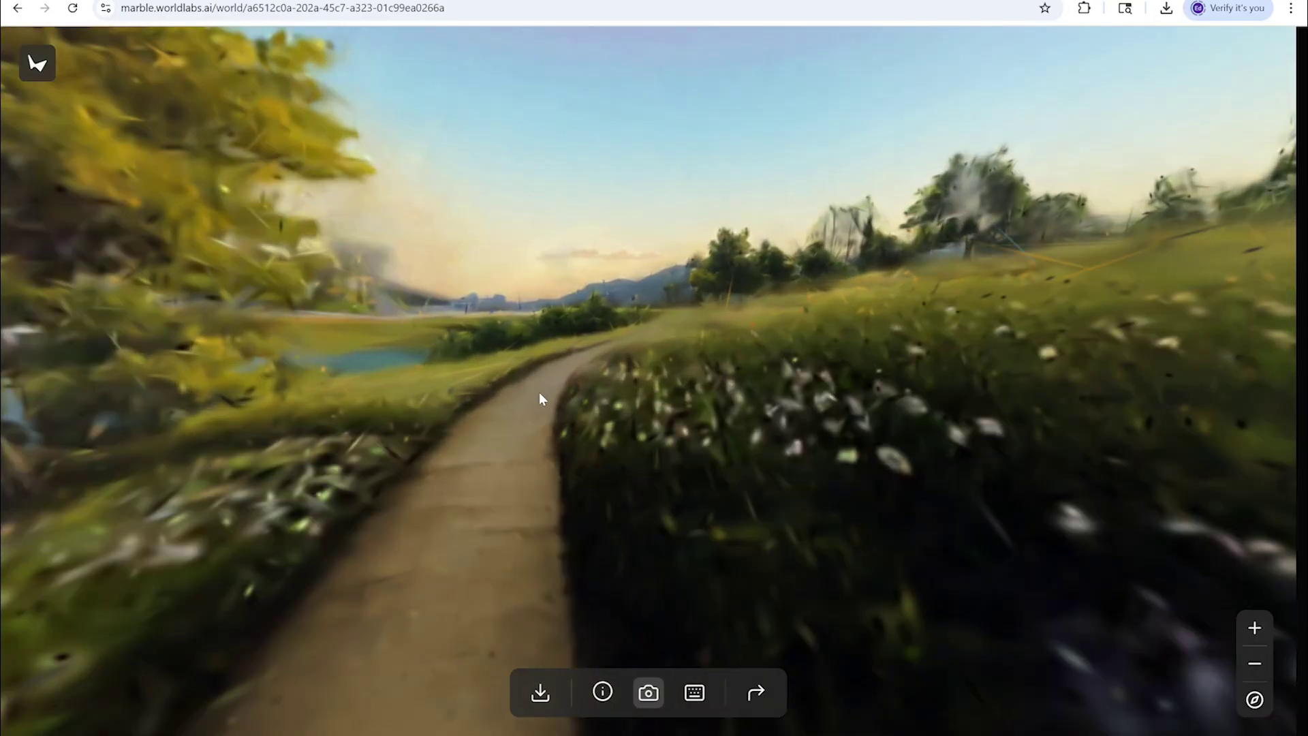
# Walk along the dirt path past the yellow-leaved tree and look around at the lake and mountains
pyautogui.press('w')
pyautogui.moveTo(539, 392); pyautogui.dragTo(677, 385)
pyautogui.press('w')
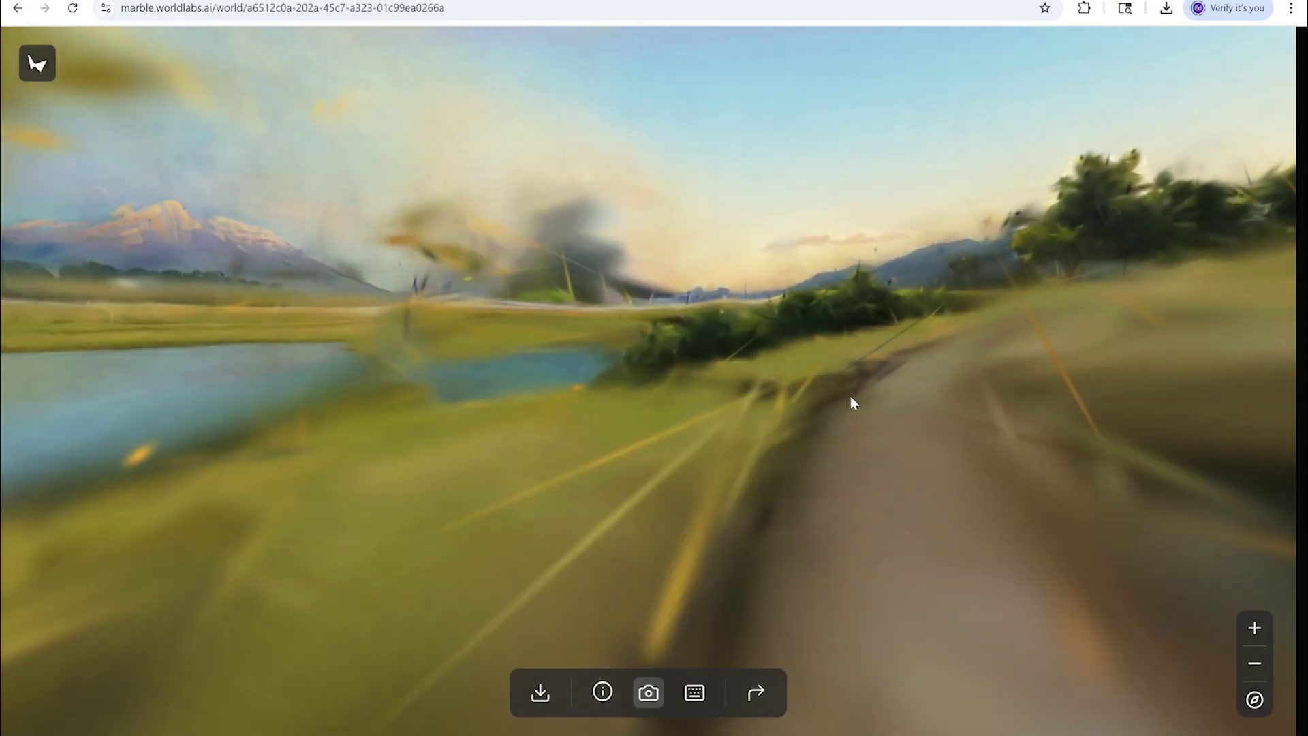
pyautogui.moveTo(850, 395); pyautogui.dragTo(718, 374)
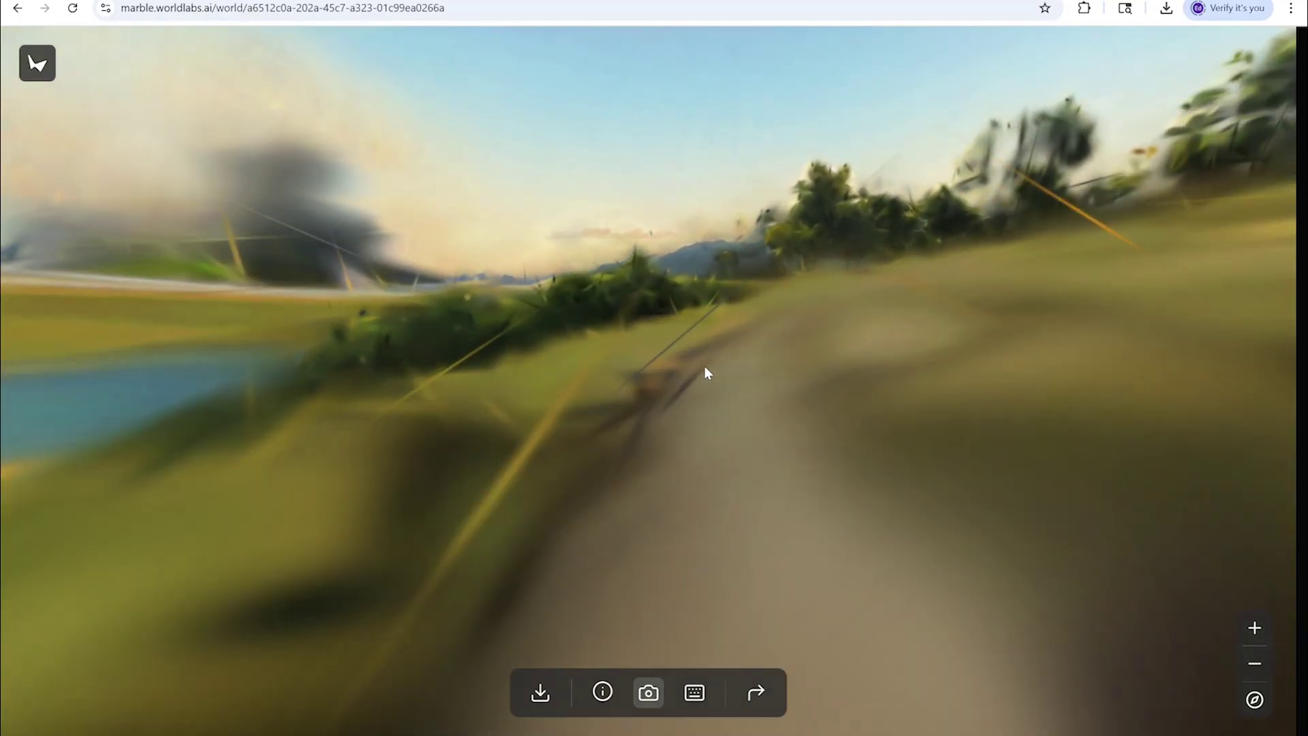
pyautogui.moveTo(1063, 374); pyautogui.dragTo(702, 387)
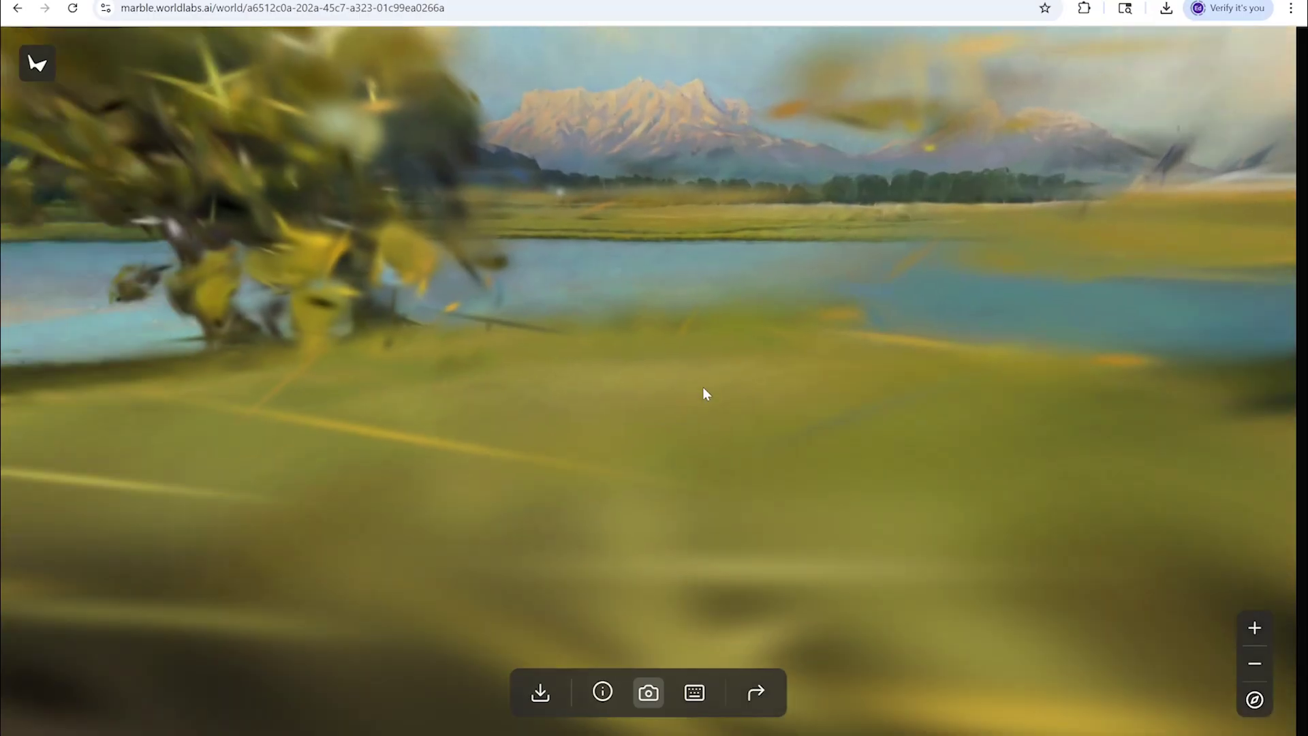
pyautogui.moveTo(1038, 381); pyautogui.dragTo(768, 383)
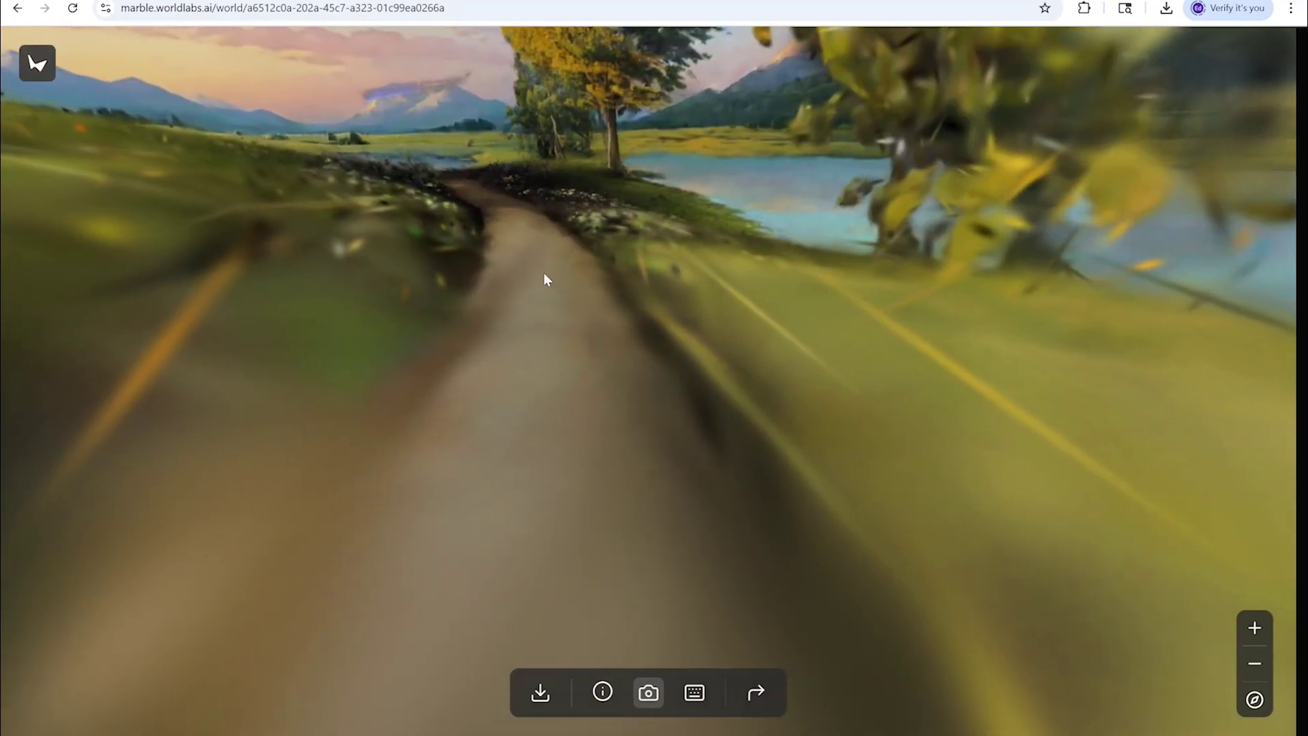
# Walk back along the path toward the distant pond and look around at the trees beside the lake
pyautogui.press('w')
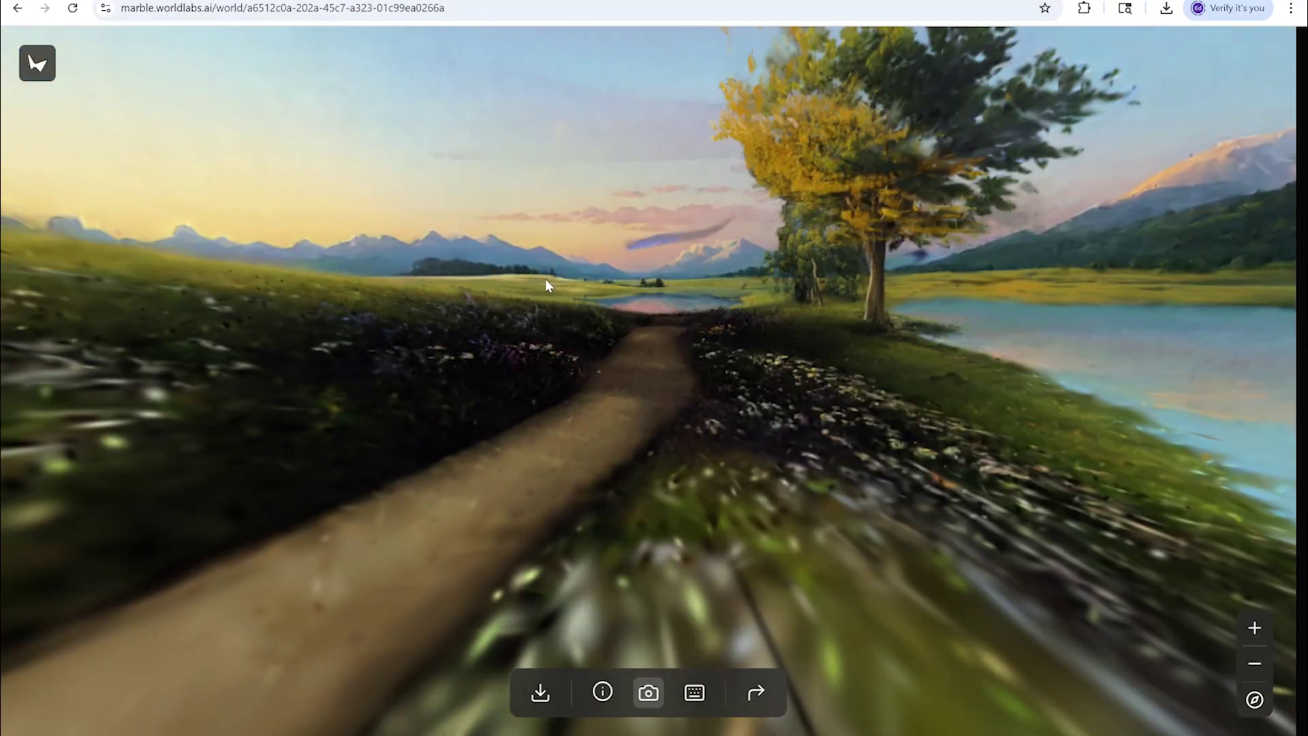
pyautogui.press('w')
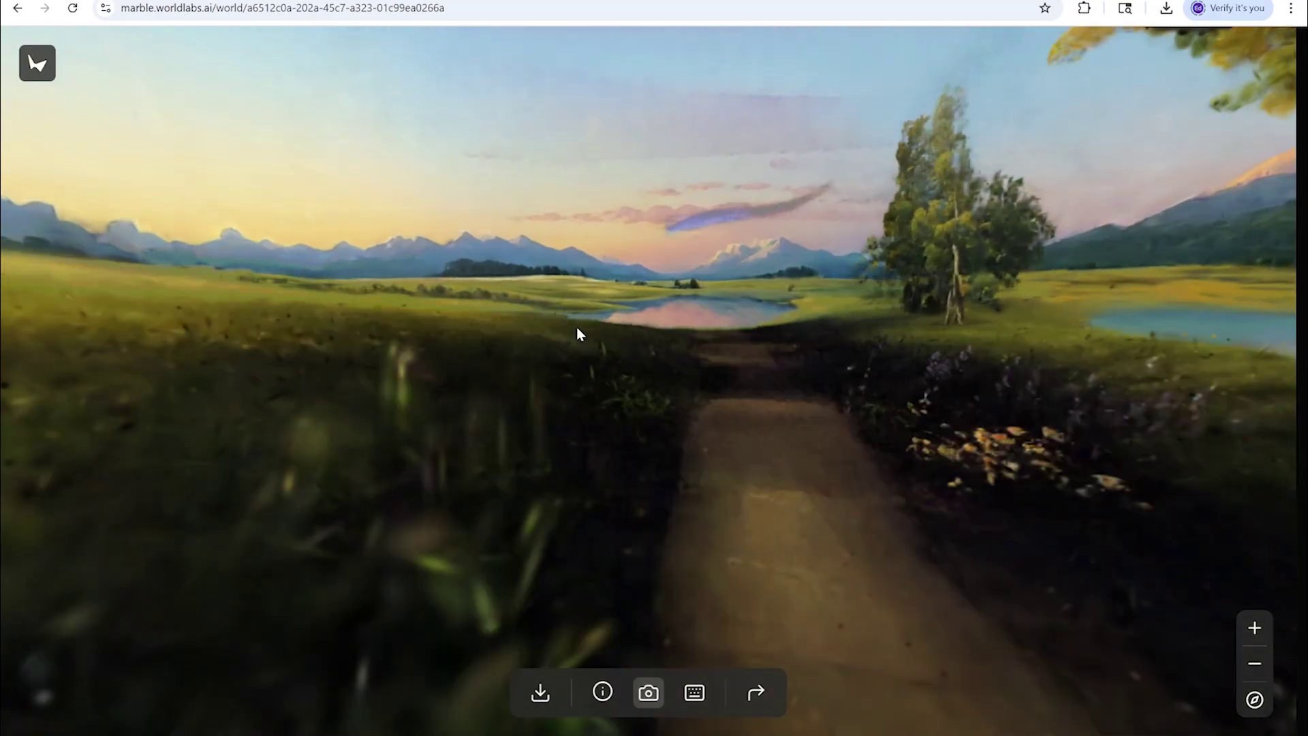
pyautogui.moveTo(576, 328); pyautogui.dragTo(562, 329)
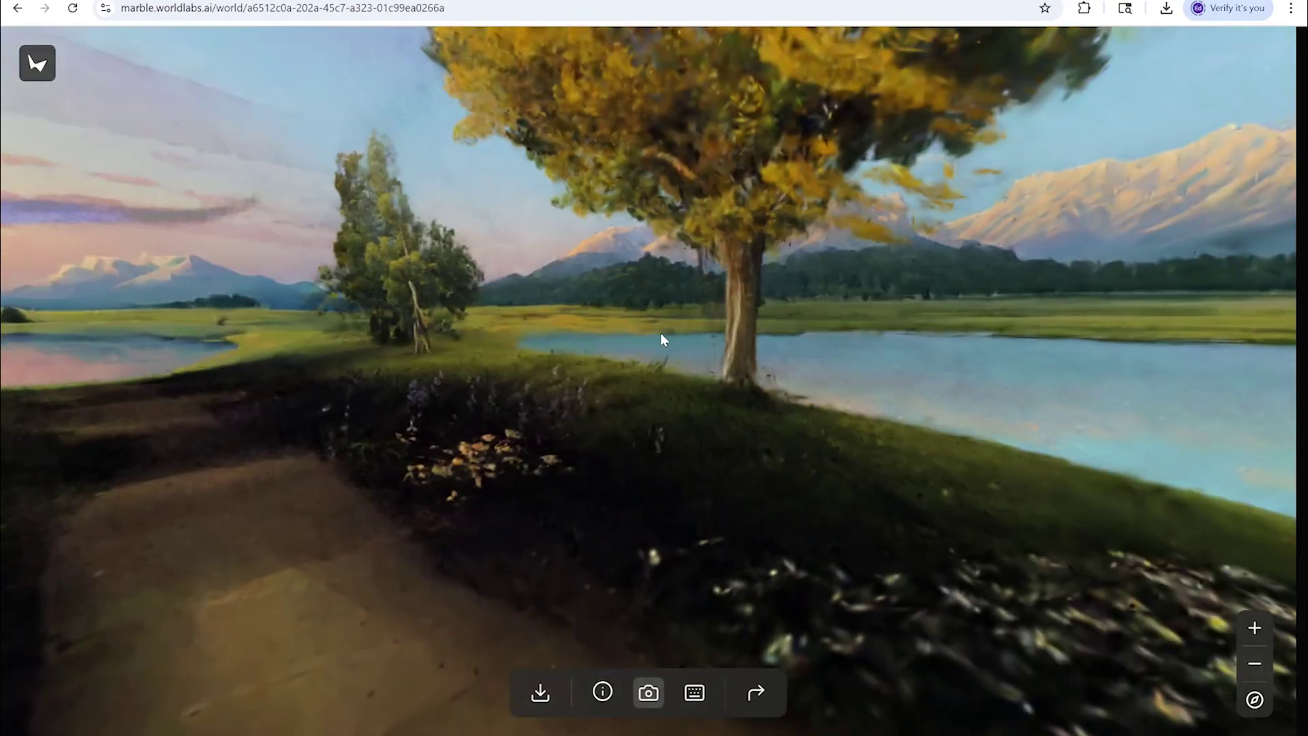
pyautogui.moveTo(660, 333); pyautogui.dragTo(578, 365)
pyautogui.press('w')
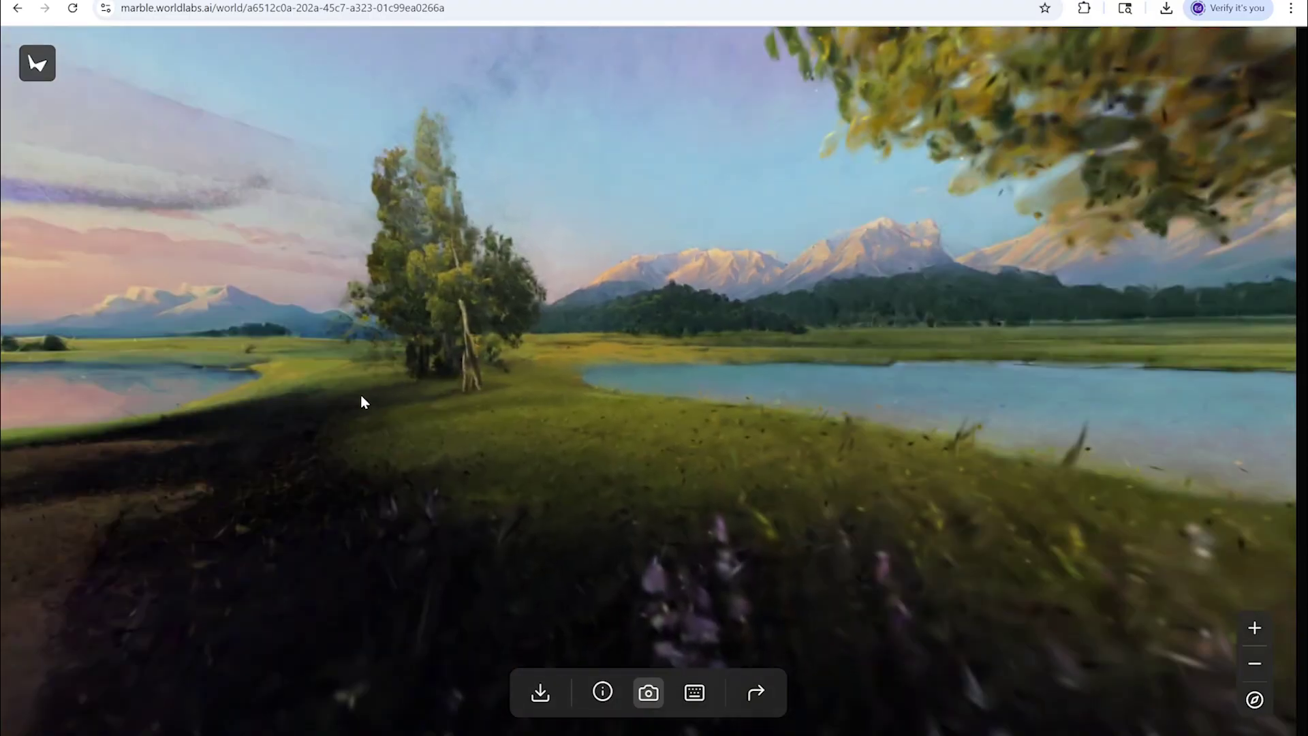
pyautogui.moveTo(361, 395); pyautogui.dragTo(417, 557)
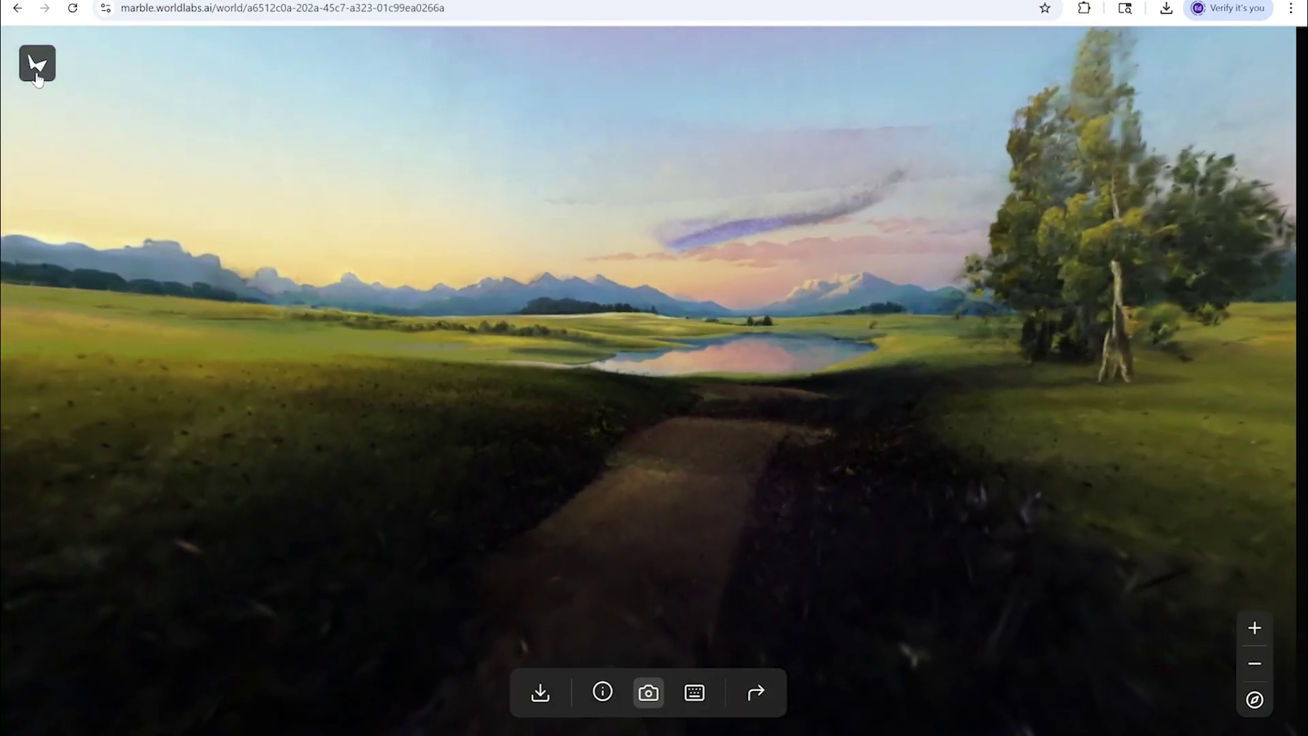
# Return to the generated worlds and open the cartoon-style bedroom world from September 21 at 8:05 PM
pyautogui.click(39, 67)
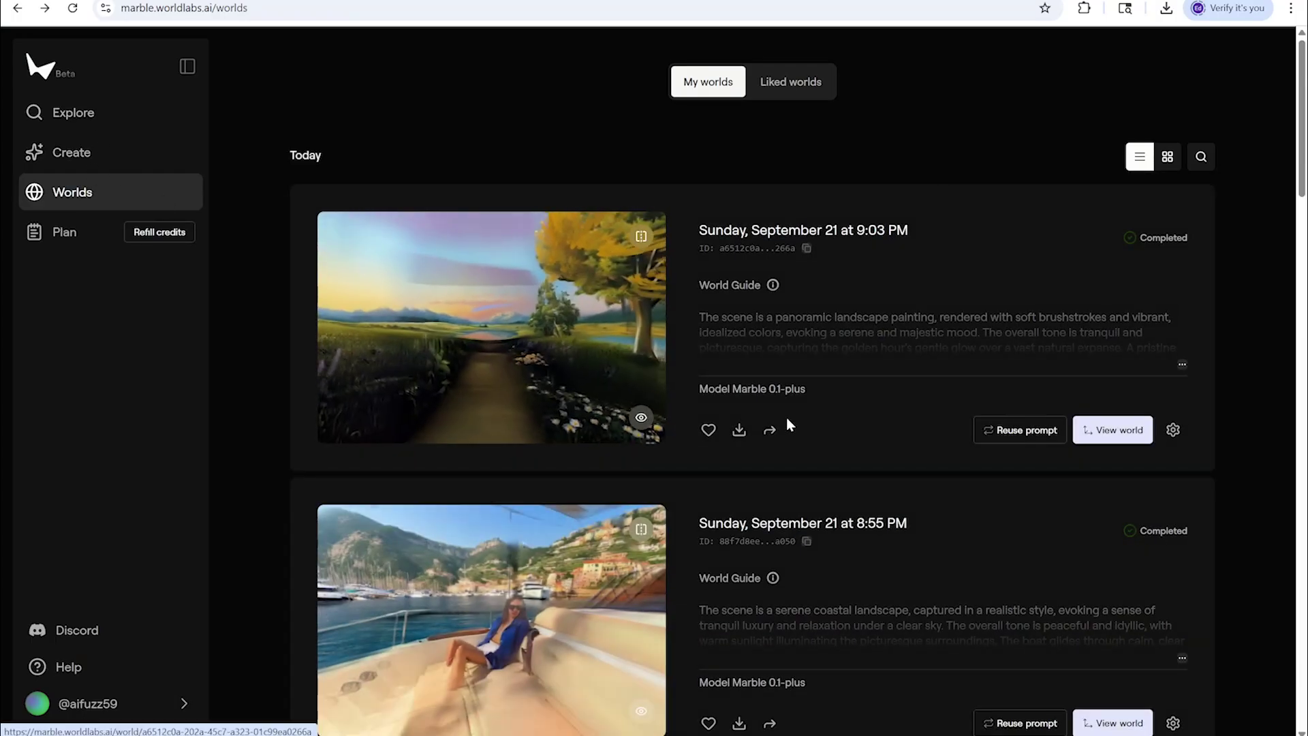
pyautogui.scroll(-12, 788, 424)
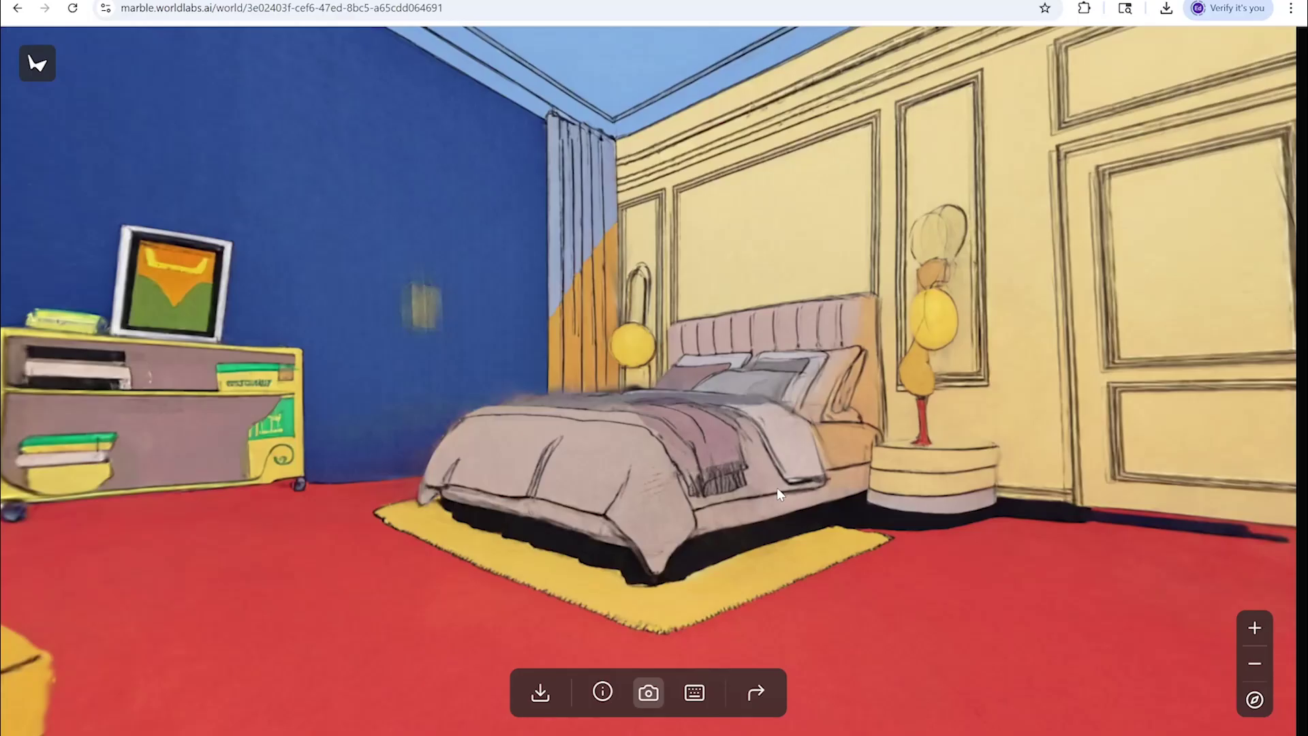
# Look around the cartoon bedroom from the orange armchair and bookshelf to the bed and lamps
pyautogui.moveTo(775, 488); pyautogui.dragTo(988, 455)
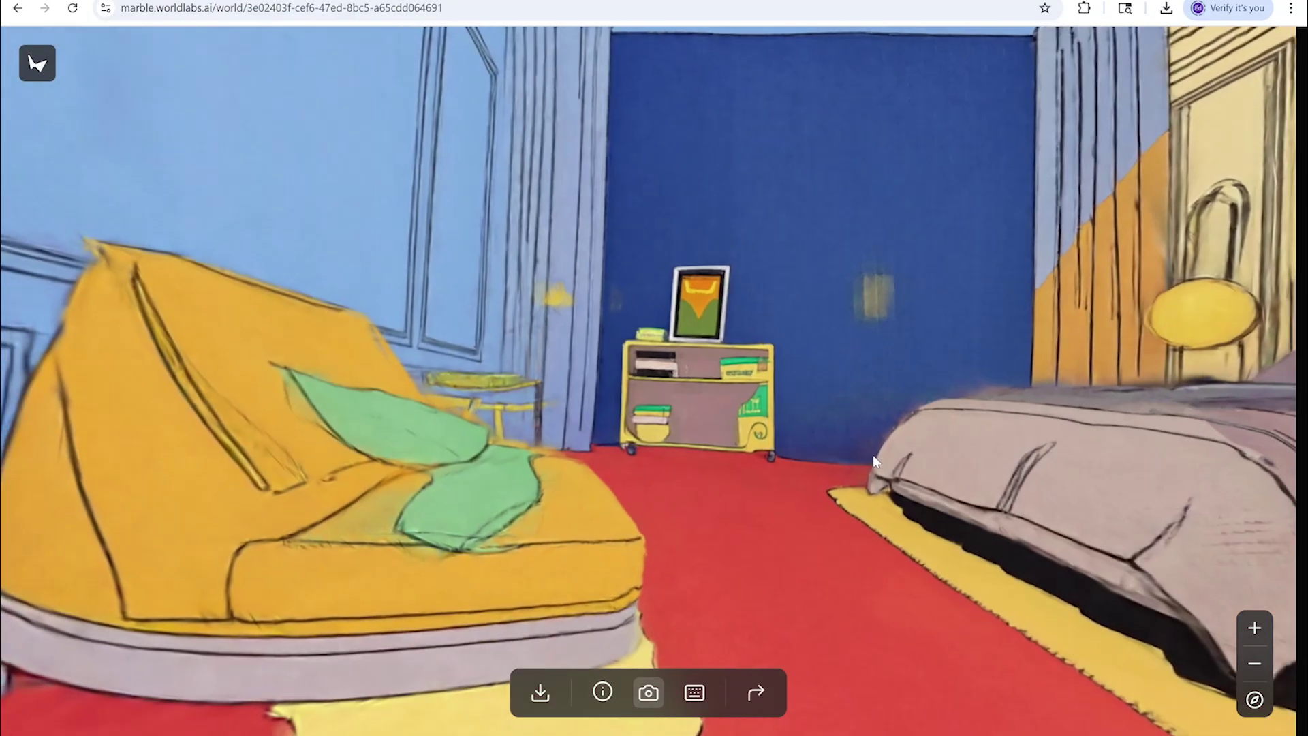
pyautogui.moveTo(797, 456); pyautogui.dragTo(596, 455)
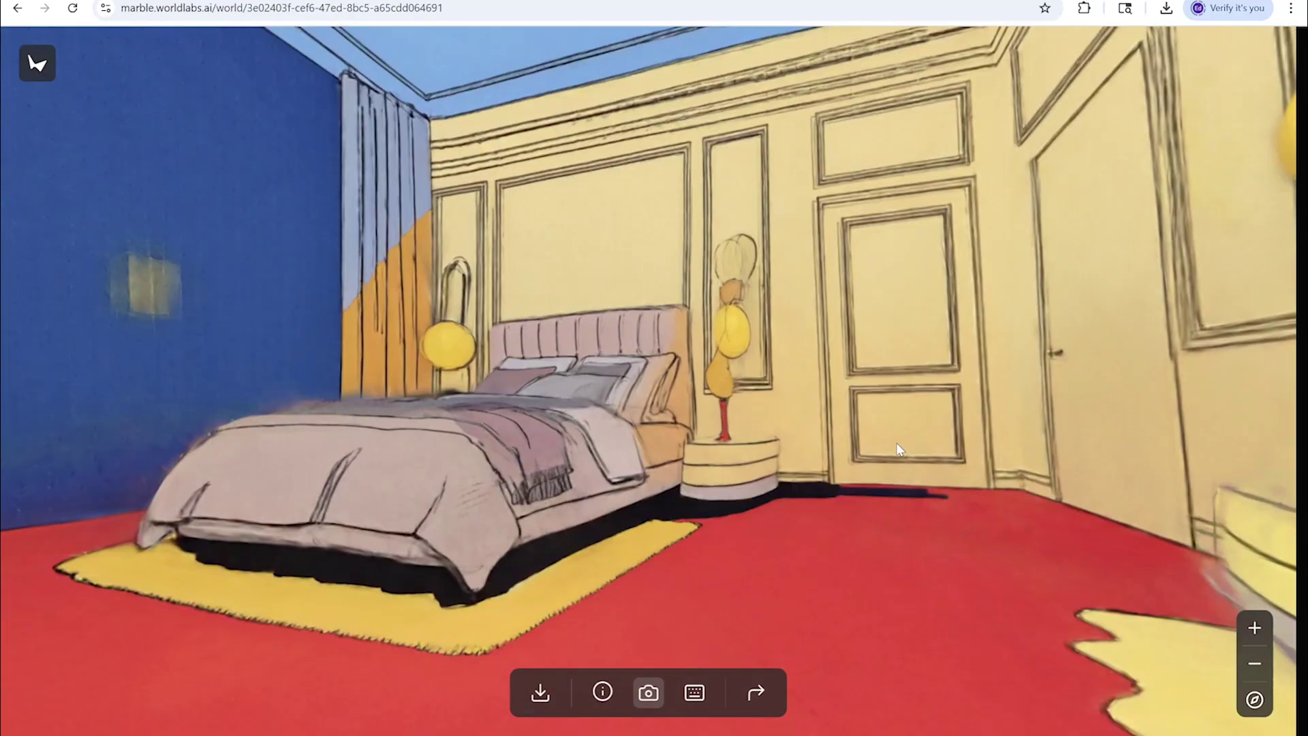
pyautogui.moveTo(897, 443); pyautogui.dragTo(856, 440)
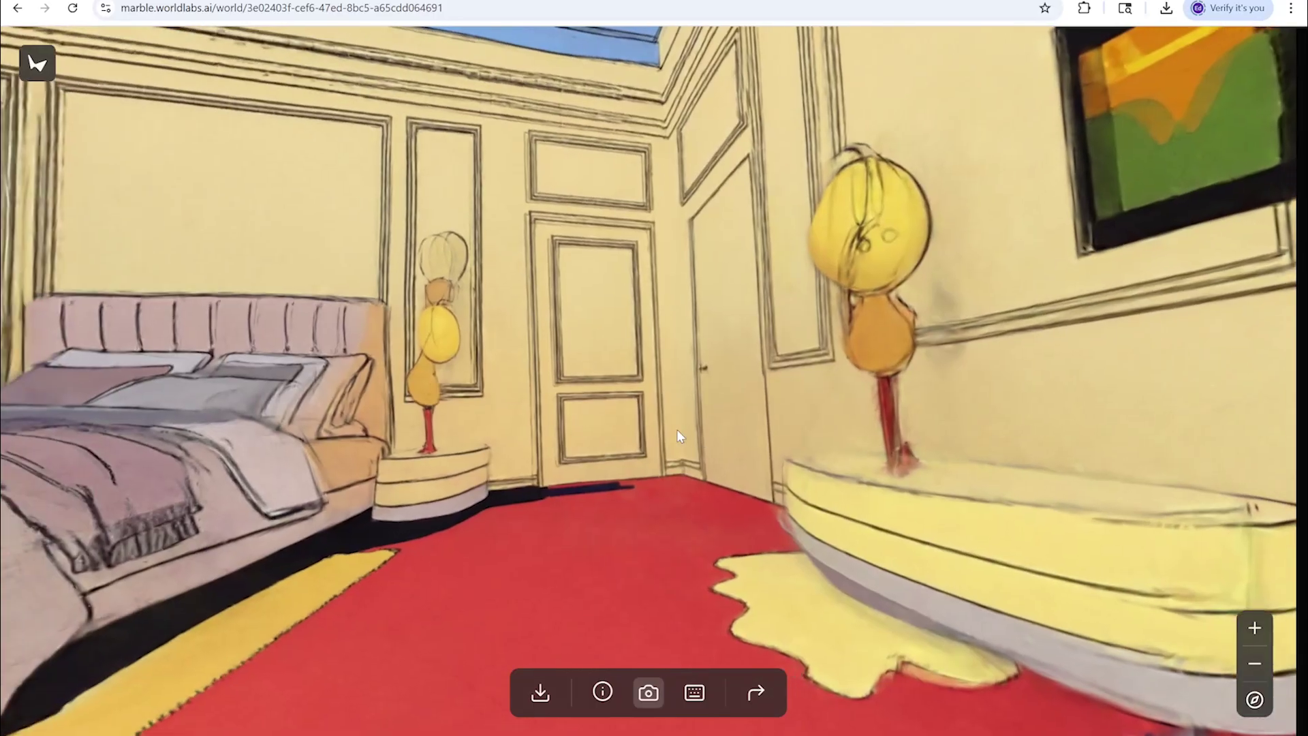
# Walk up to the panelled door beyond the bed and look back over the bedside lamp
pyautogui.press('w')
pyautogui.moveTo(624, 410); pyautogui.dragTo(646, 361)
pyautogui.press('w')
pyautogui.press('w')
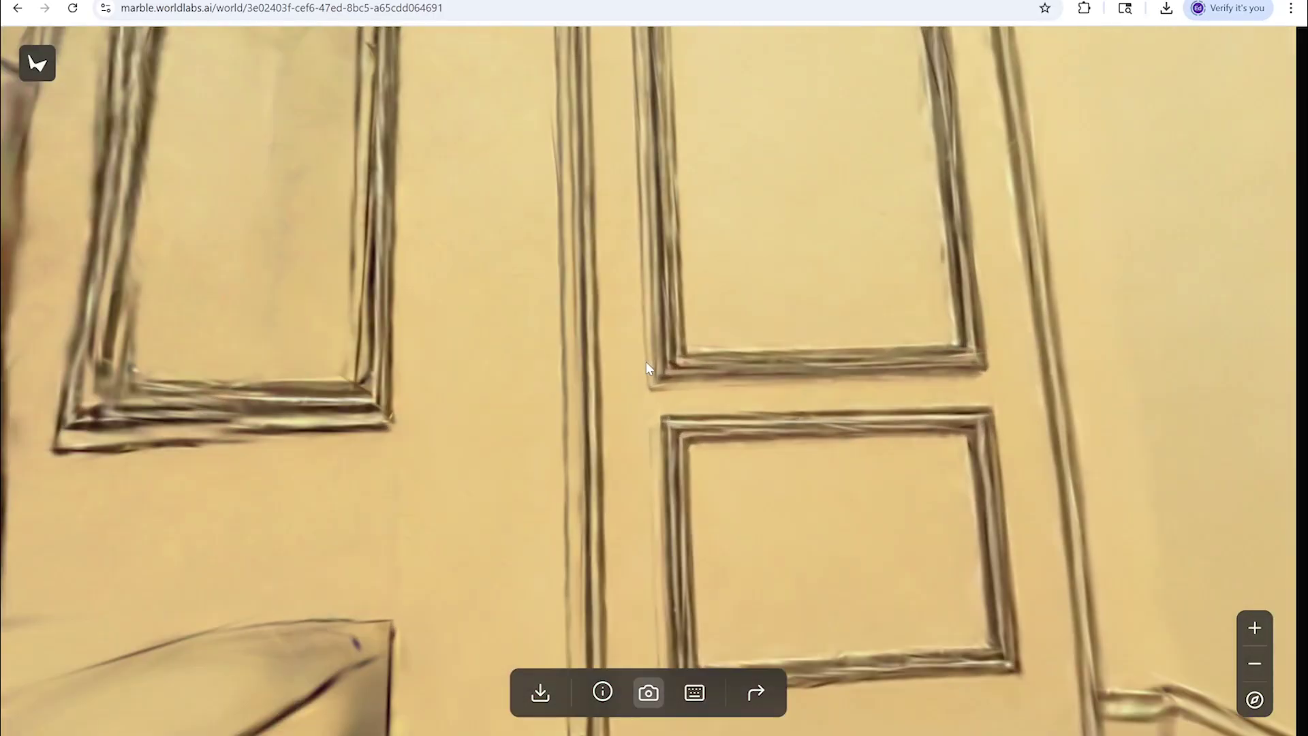
pyautogui.moveTo(827, 382); pyautogui.dragTo(663, 391)
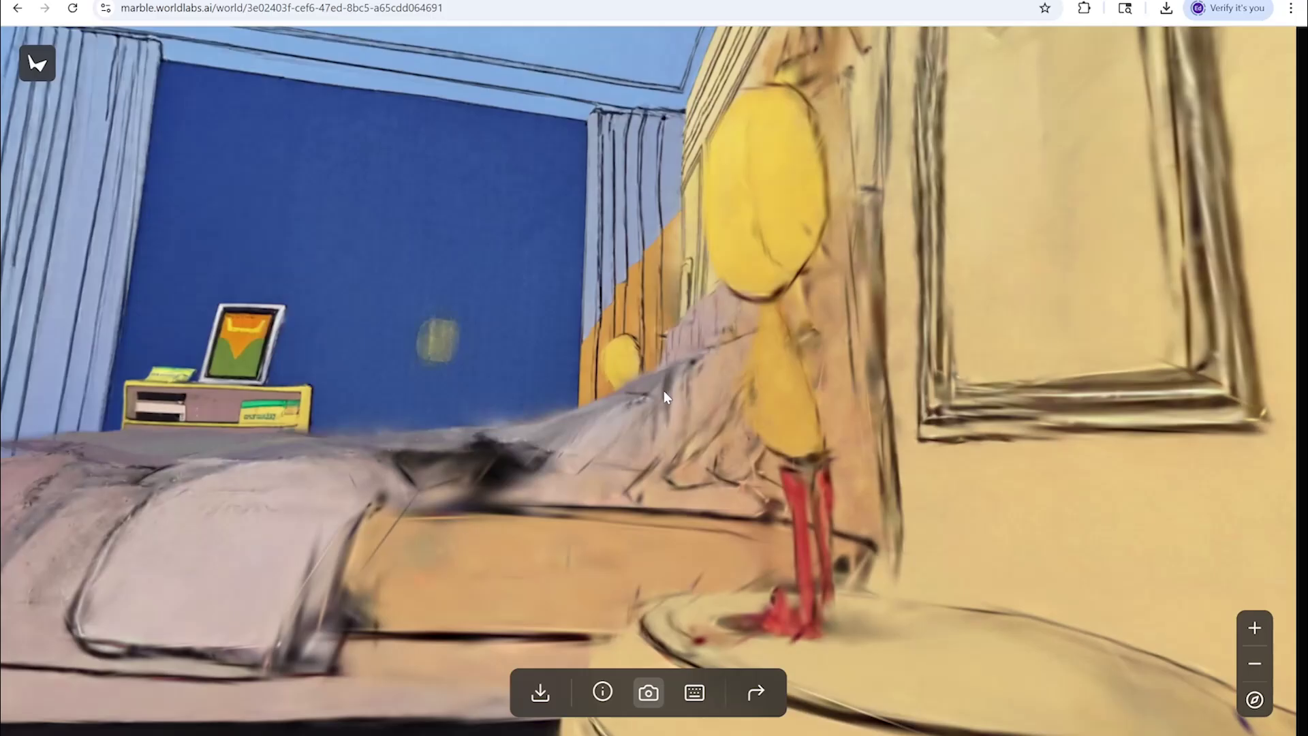
pyautogui.moveTo(967, 395); pyautogui.dragTo(717, 431)
# Walk past the orange armchair to the bookshelf with the framed picture, then back away and turn toward the yellow walls
pyautogui.press('w')
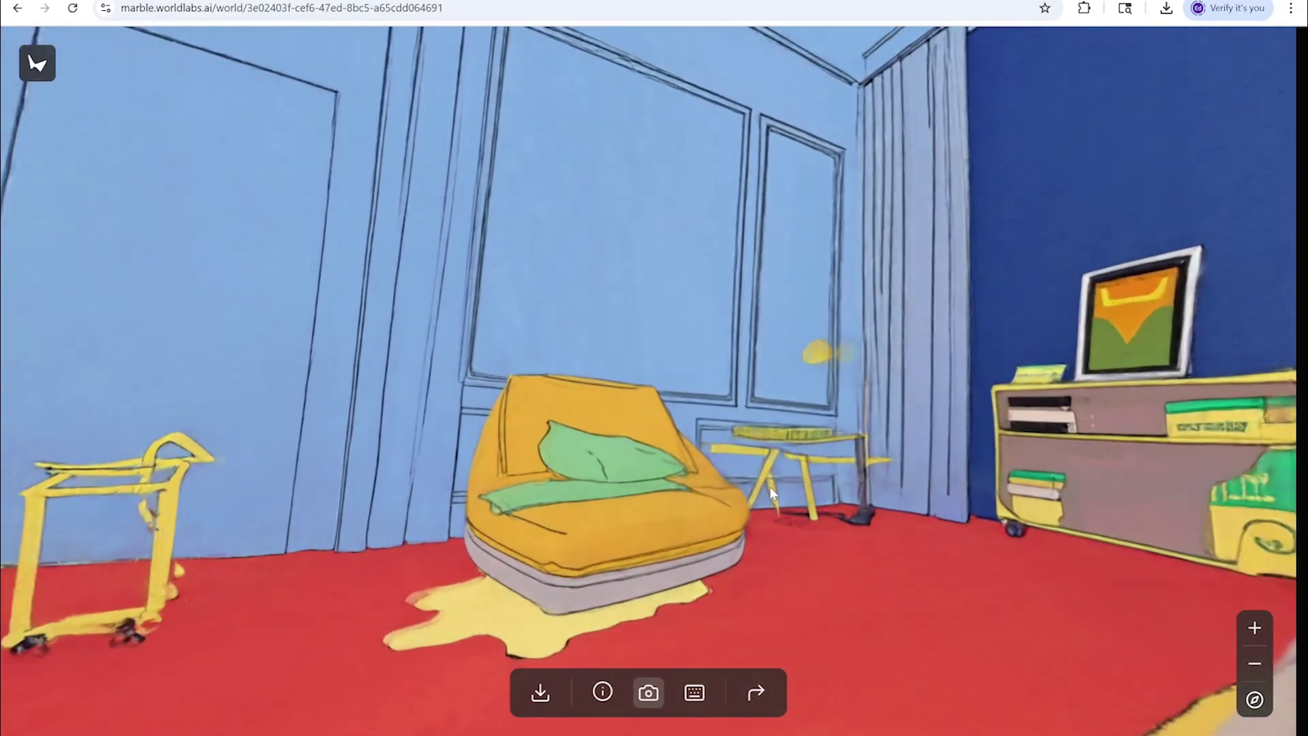
pyautogui.press('Right')
pyautogui.press('w')
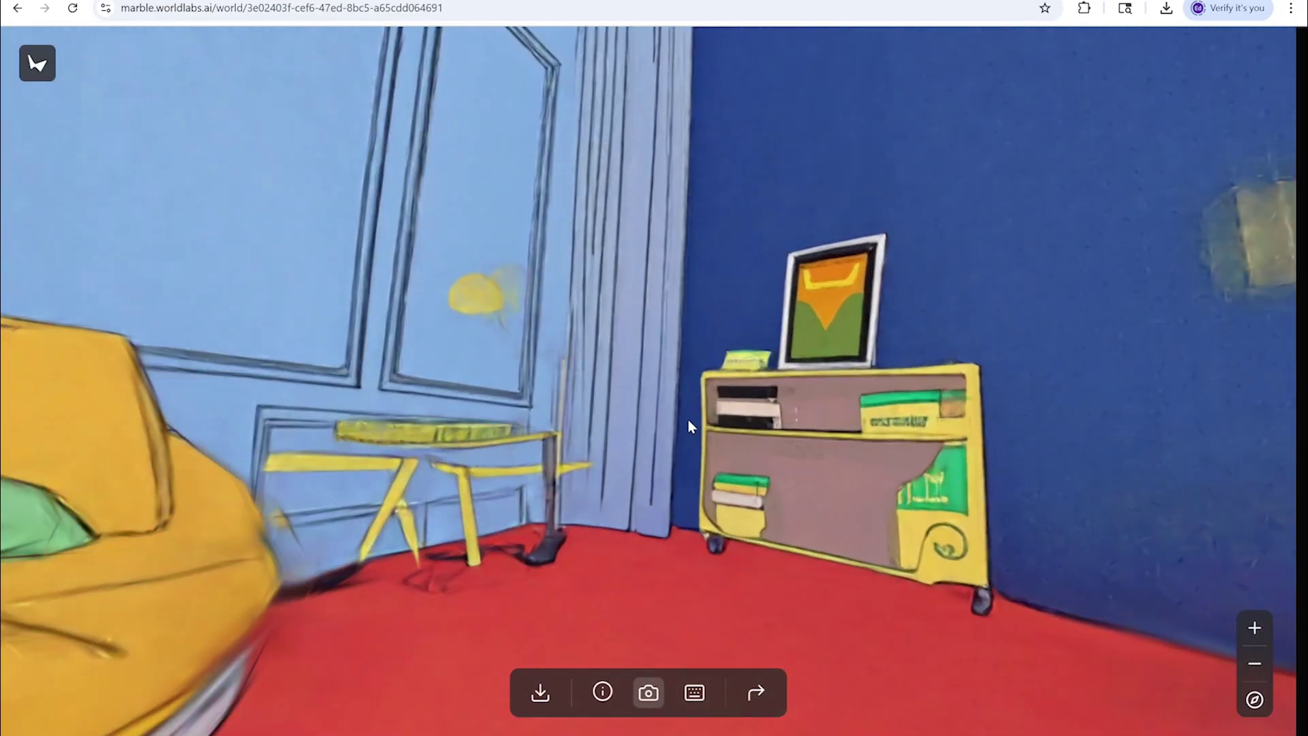
pyautogui.press('Right')
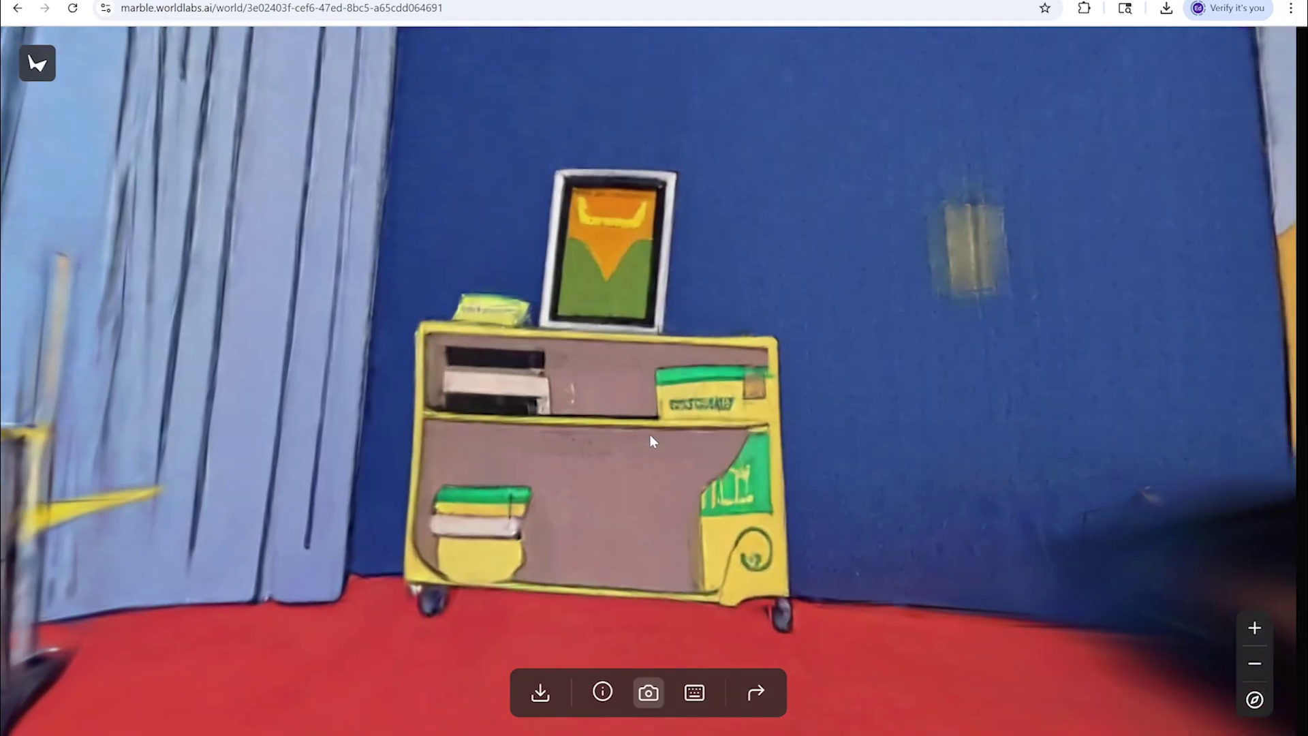
pyautogui.press('w')
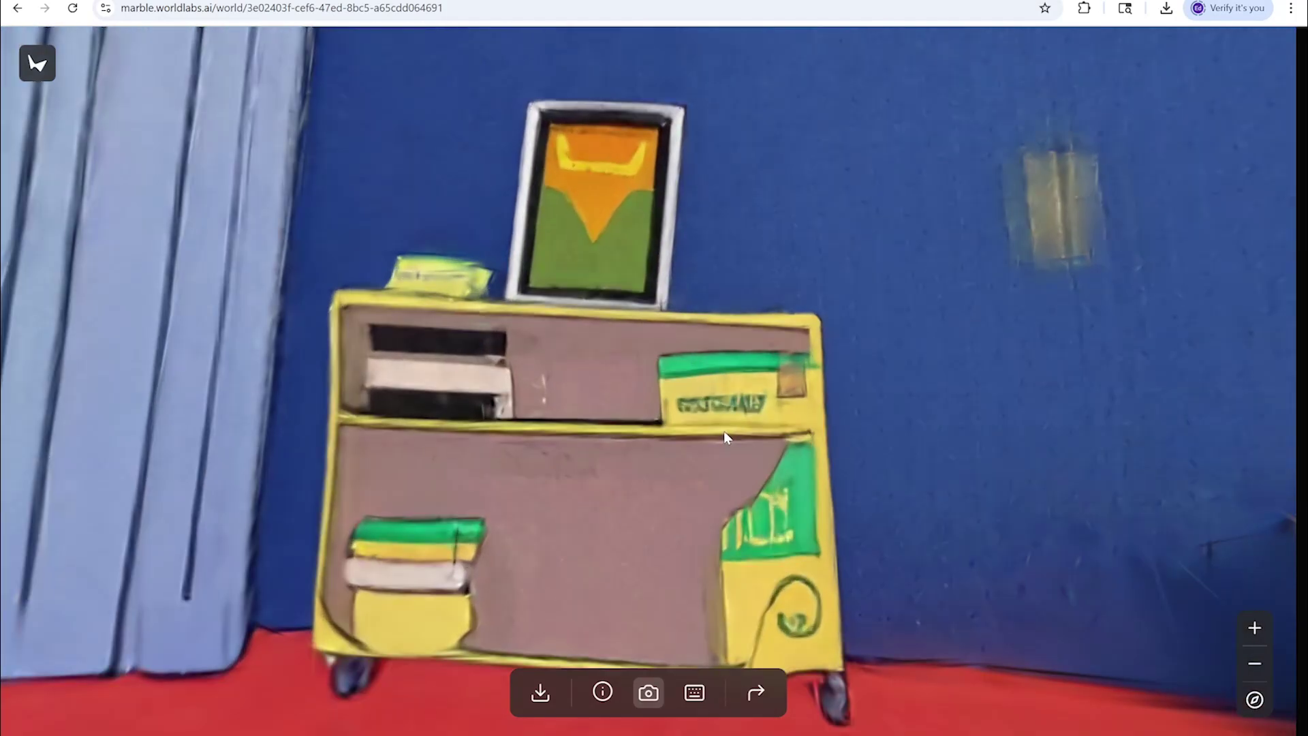
pyautogui.press('s')
pyautogui.press('Right')
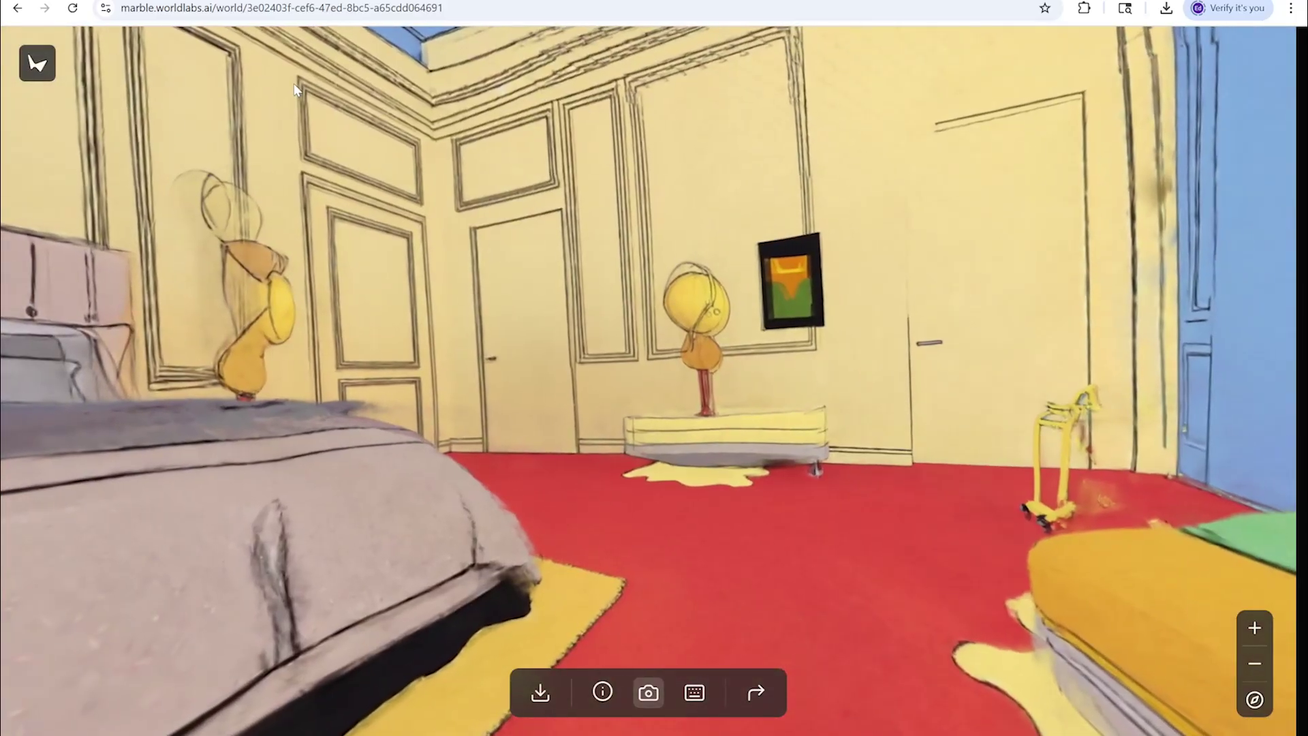
# Leave the bedroom world and browse the generated worlds, from the boat scene down to the futuristic bedroom
pyautogui.click(41, 68)
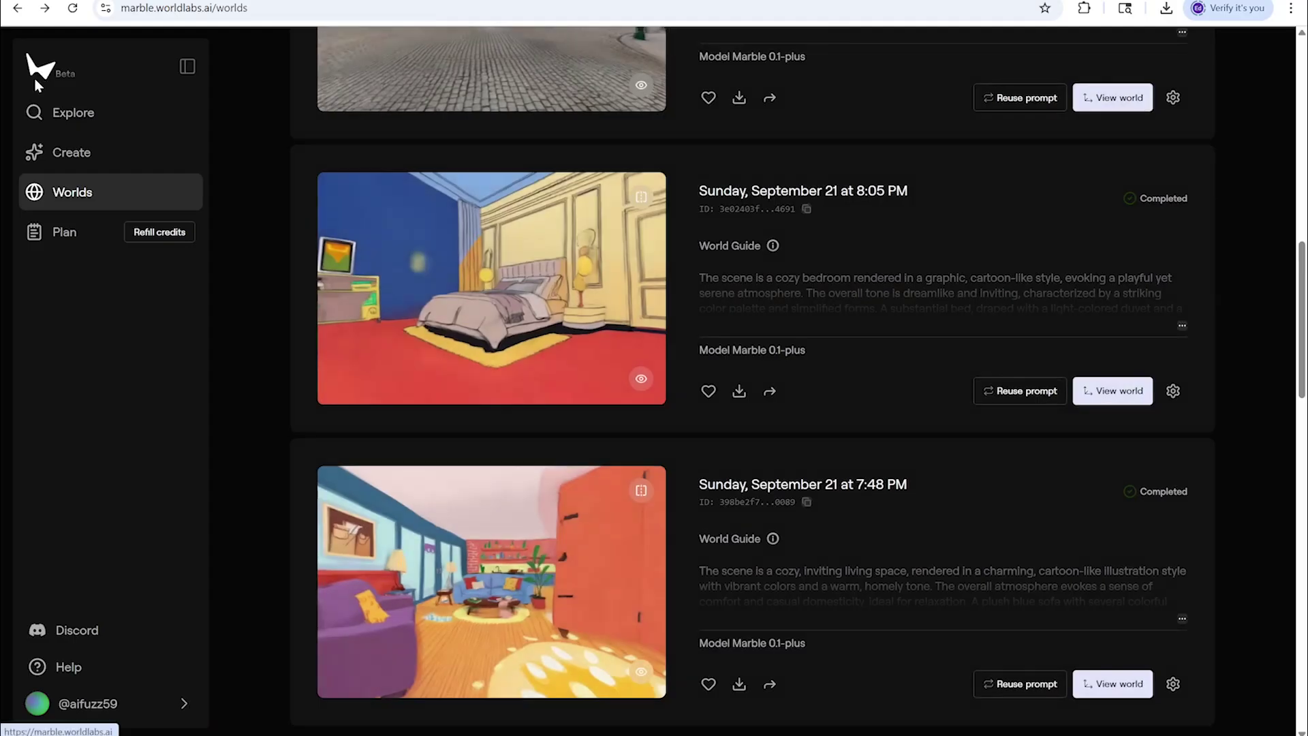
pyautogui.scroll(3, 512, 351)
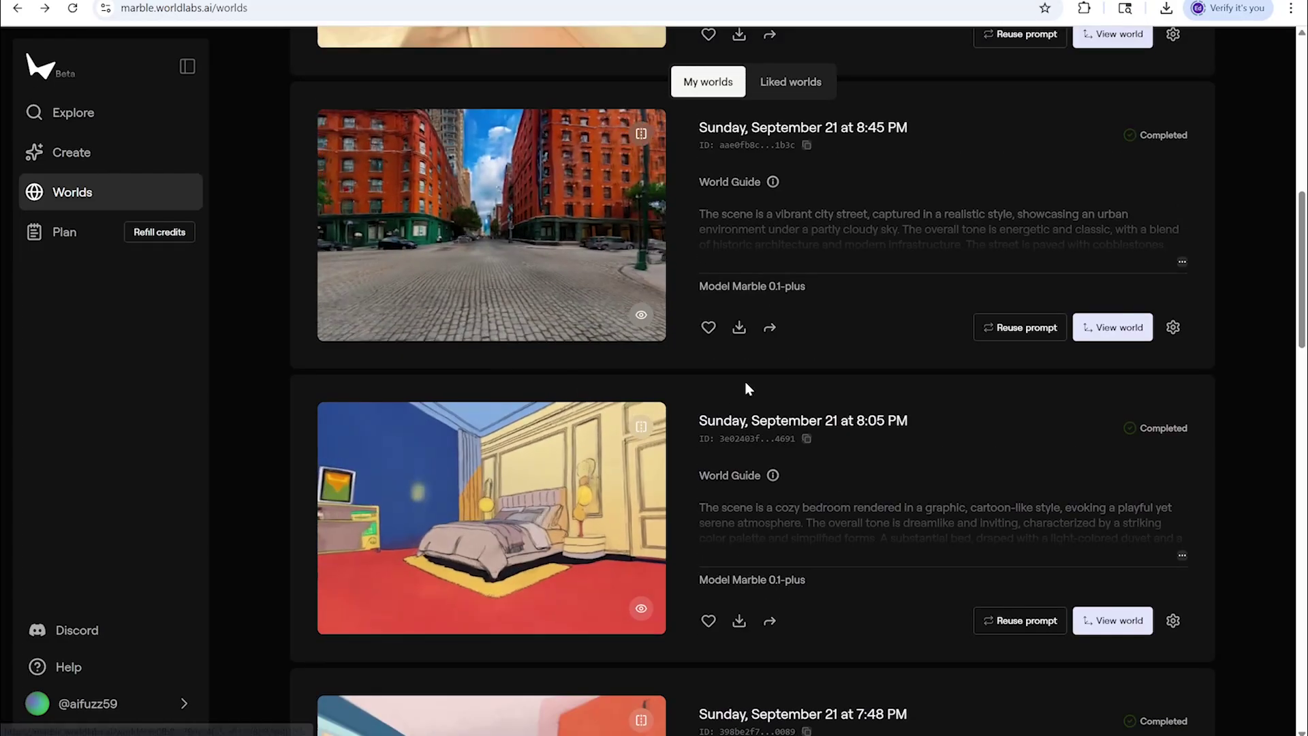
pyautogui.scroll(-8, 725, 381)
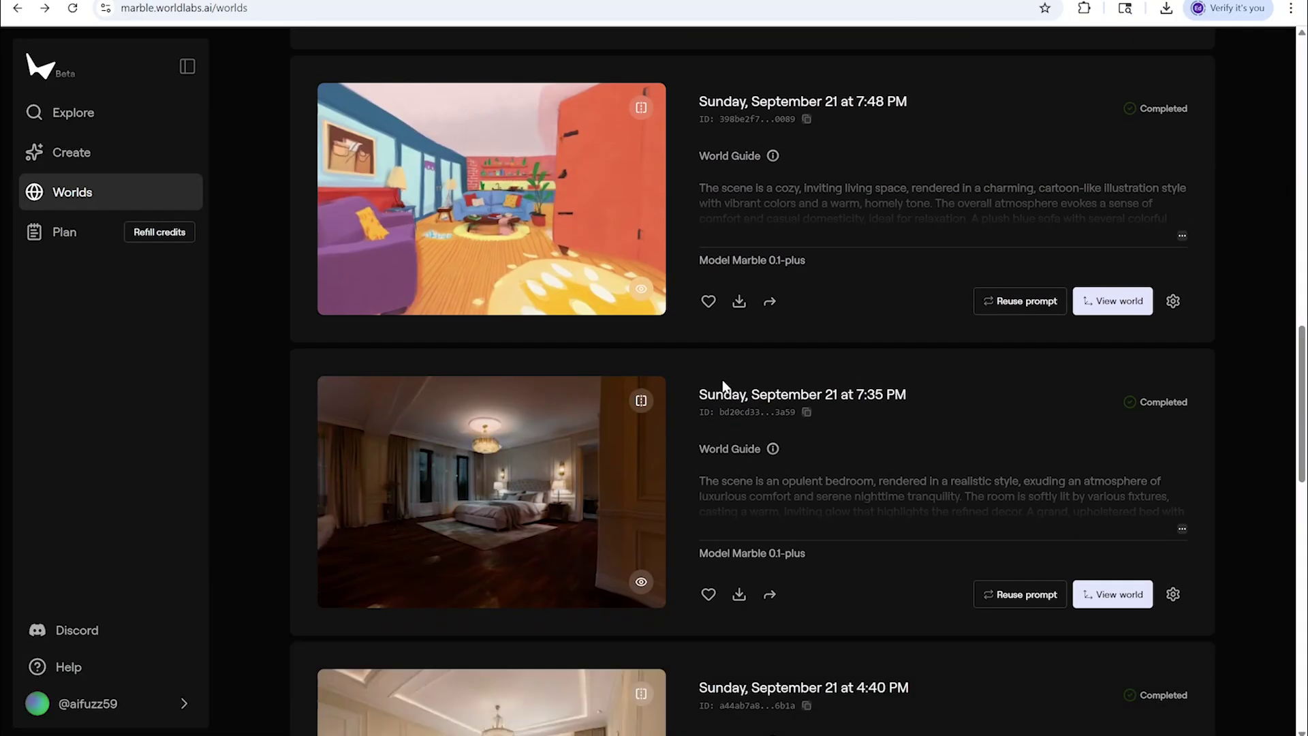
pyautogui.scroll(10, 724, 386)
pyautogui.scroll(4, 734, 408)
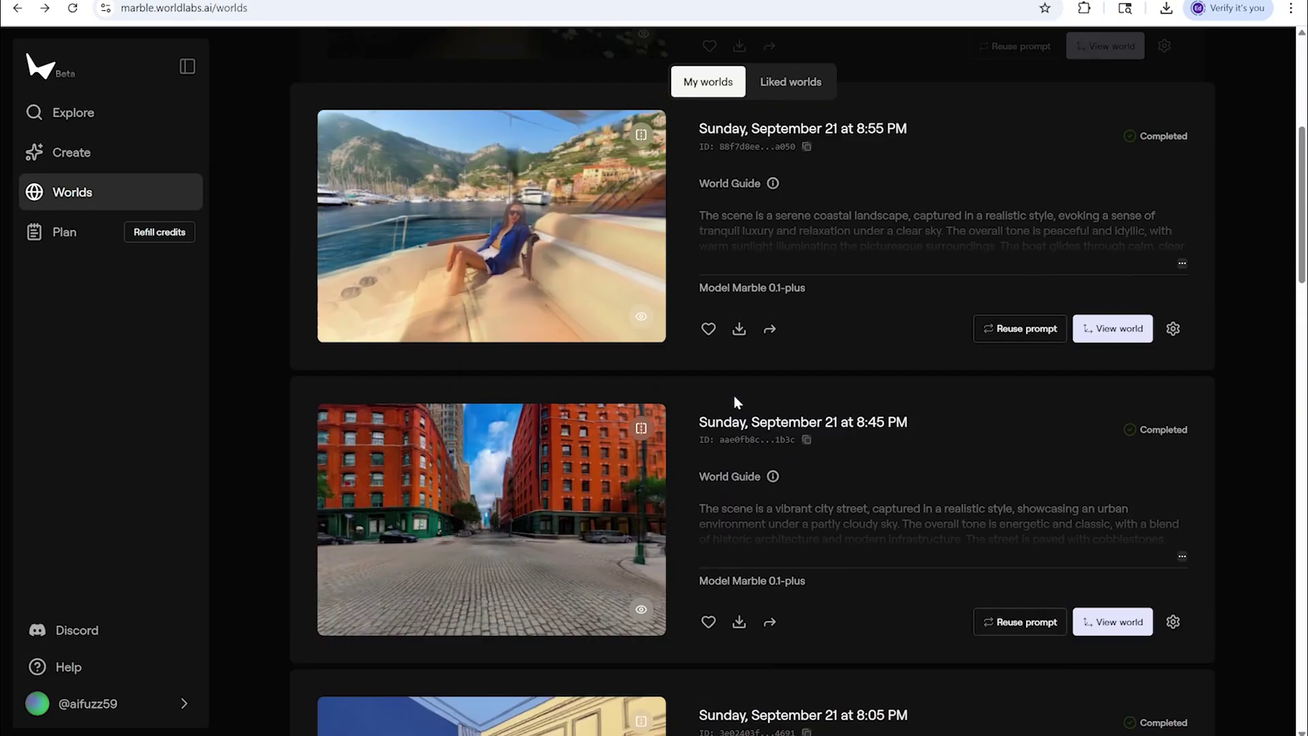
pyautogui.scroll(-3, 781, 375)
pyautogui.scroll(-20, 770, 379)
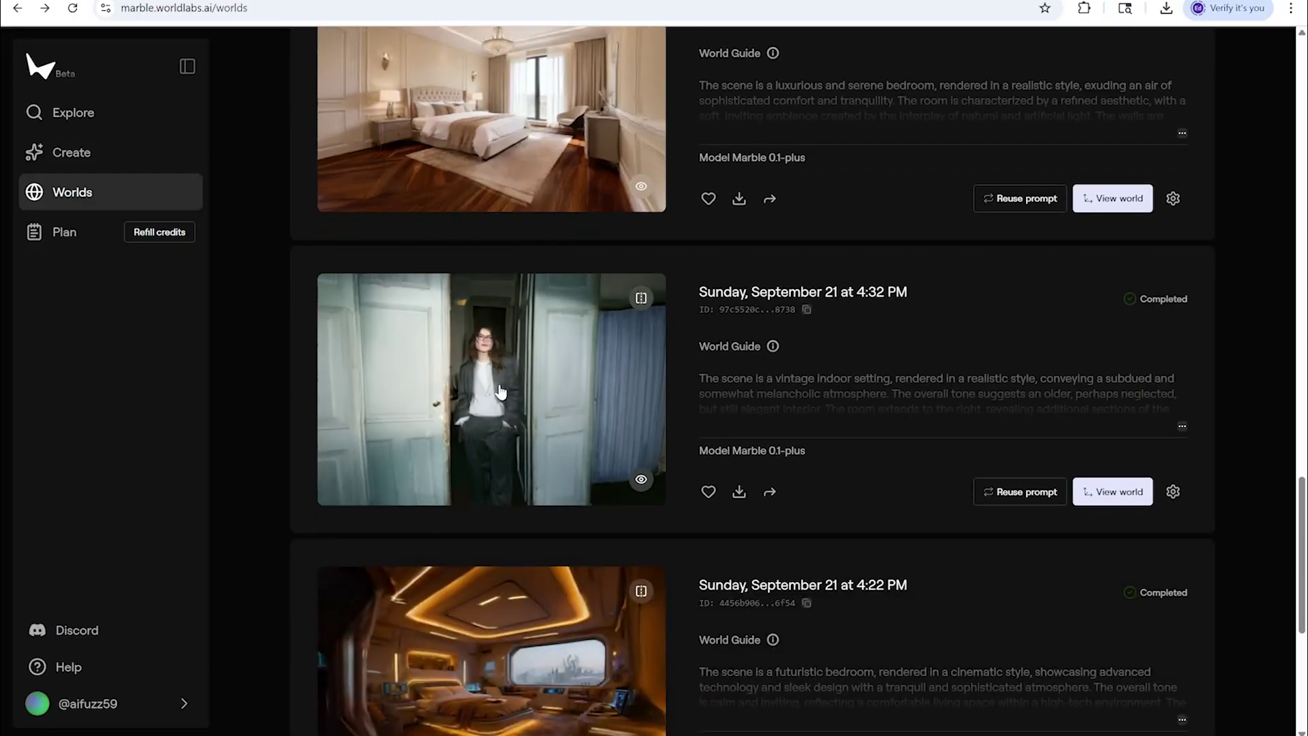
# Open the vintage interior world from September 21 at 4:32 PM and move in close on the woman in the doorway
pyautogui.click(501, 391)
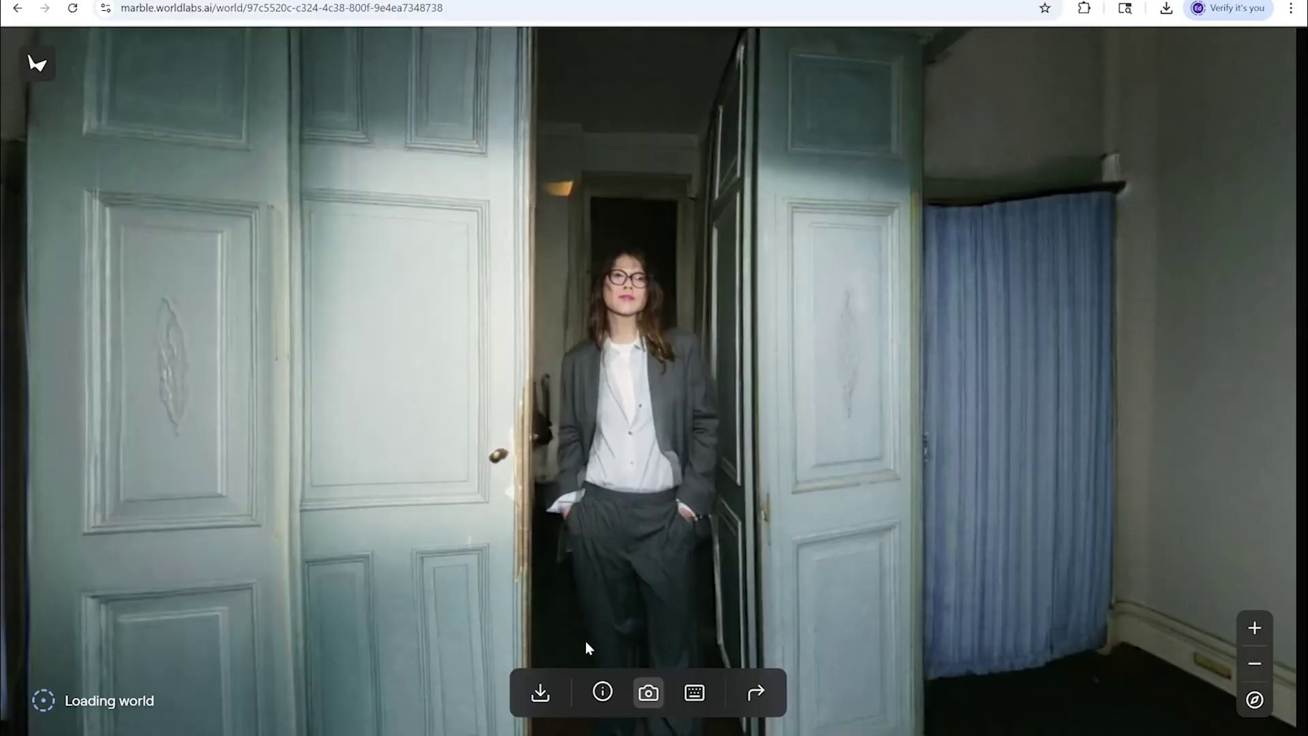
pyautogui.moveTo(632, 423)
pyautogui.mouseDown()
pyautogui.moveTo(689, 423)
pyautogui.moveTo(632, 423)
pyautogui.mouseUp()
pyautogui.scroll(5, 615, 288)
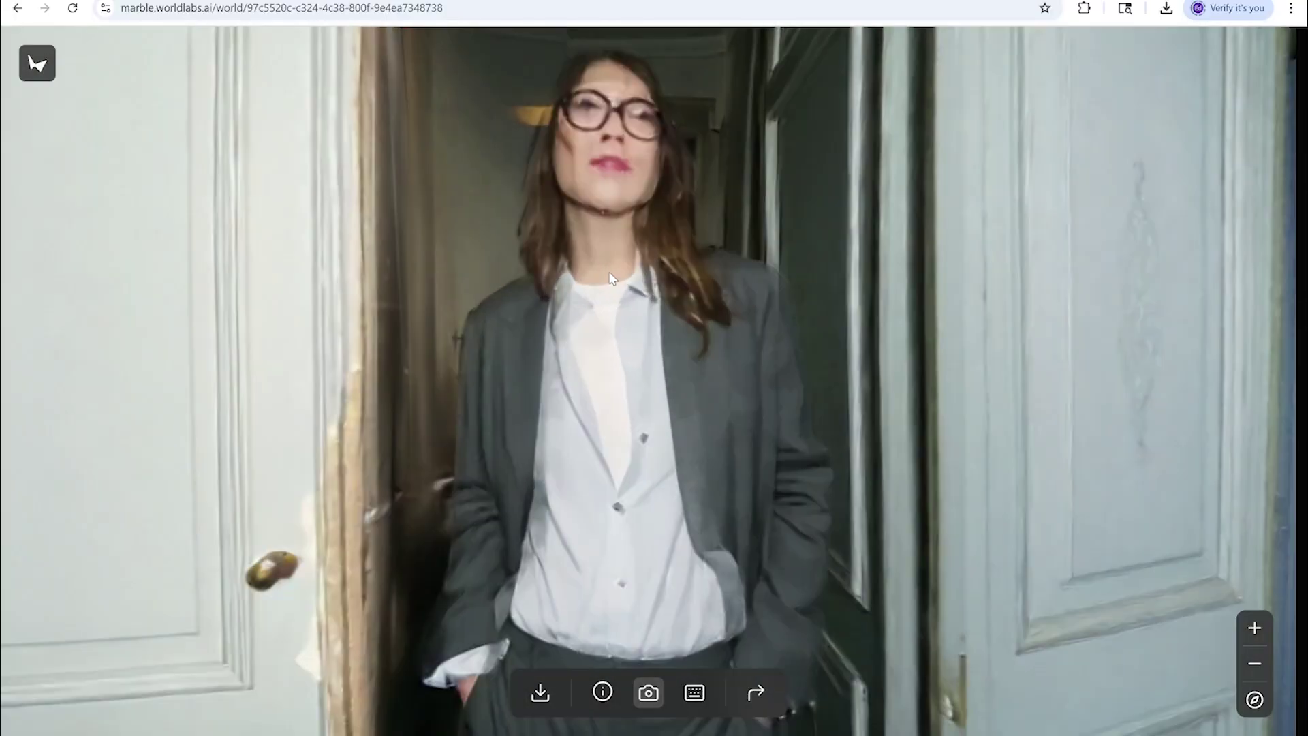
pyautogui.scroll(-3, 637, 358)
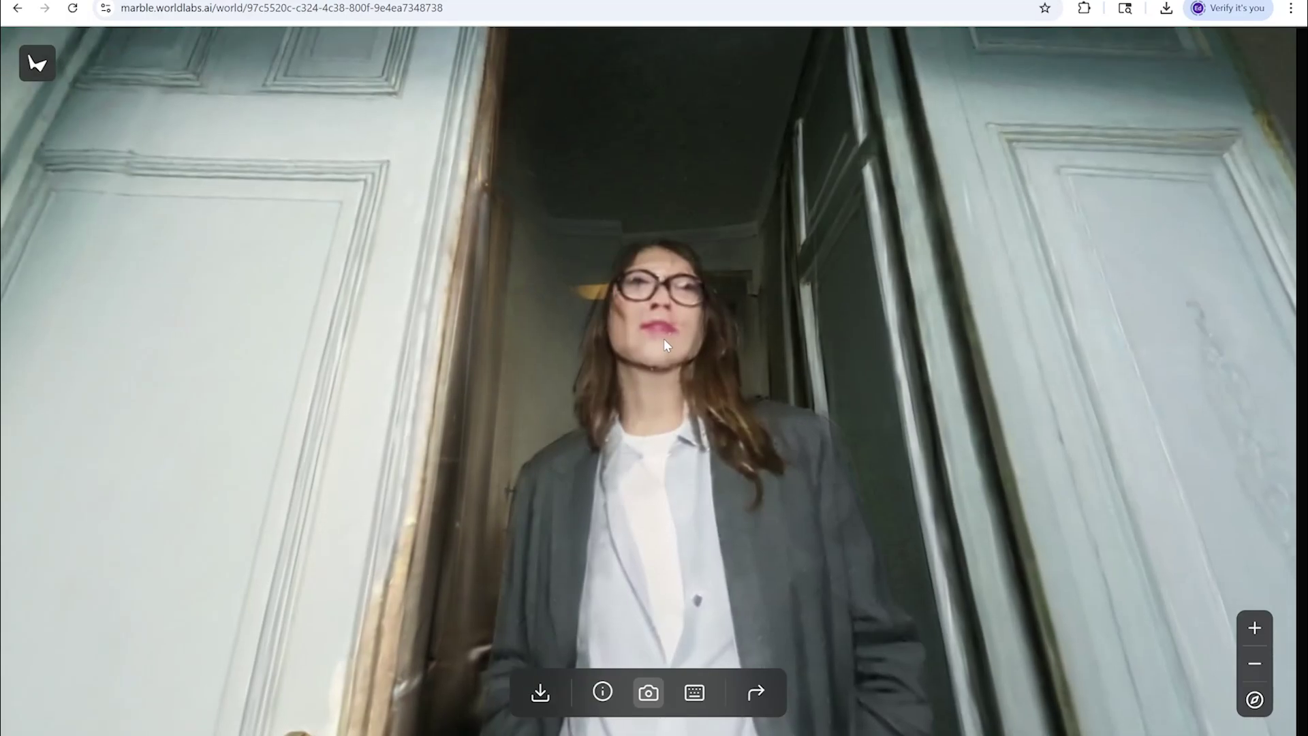
pyautogui.scroll(5, 664, 341)
pyautogui.scroll(-5, 666, 345)
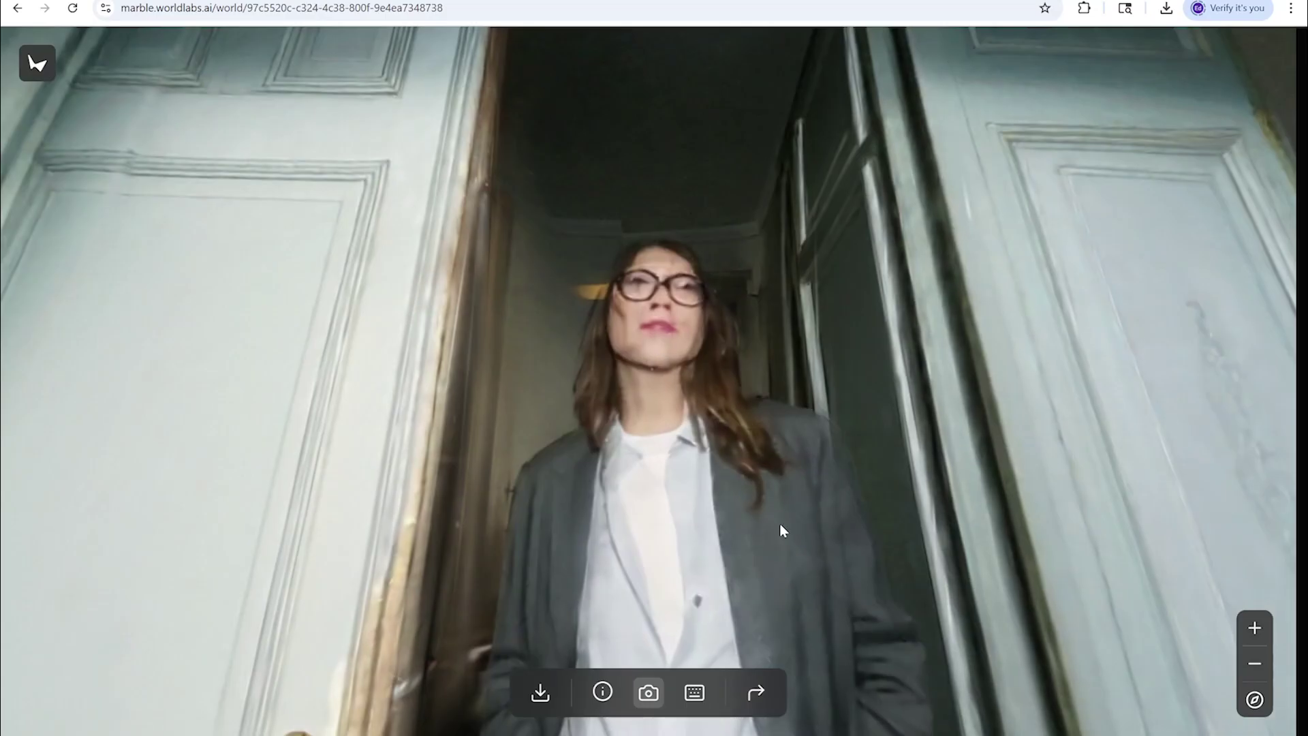
# Turn past the woman toward the bare wall, back away for a wider view and walk up to the blue curtain
pyautogui.moveTo(781, 526); pyautogui.dragTo(584, 518)
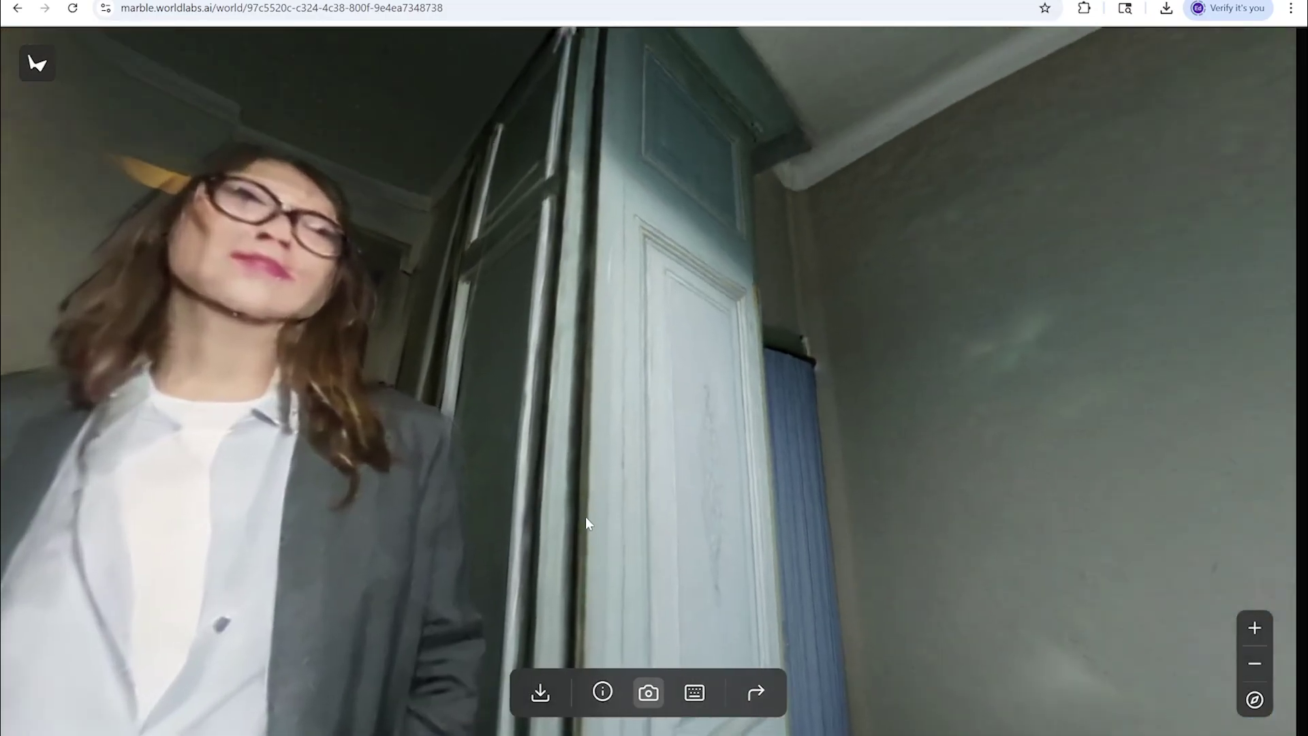
pyautogui.scroll(-5, 586, 516)
pyautogui.scroll(-3, 694, 539)
pyautogui.moveTo(714, 587); pyautogui.dragTo(545, 410)
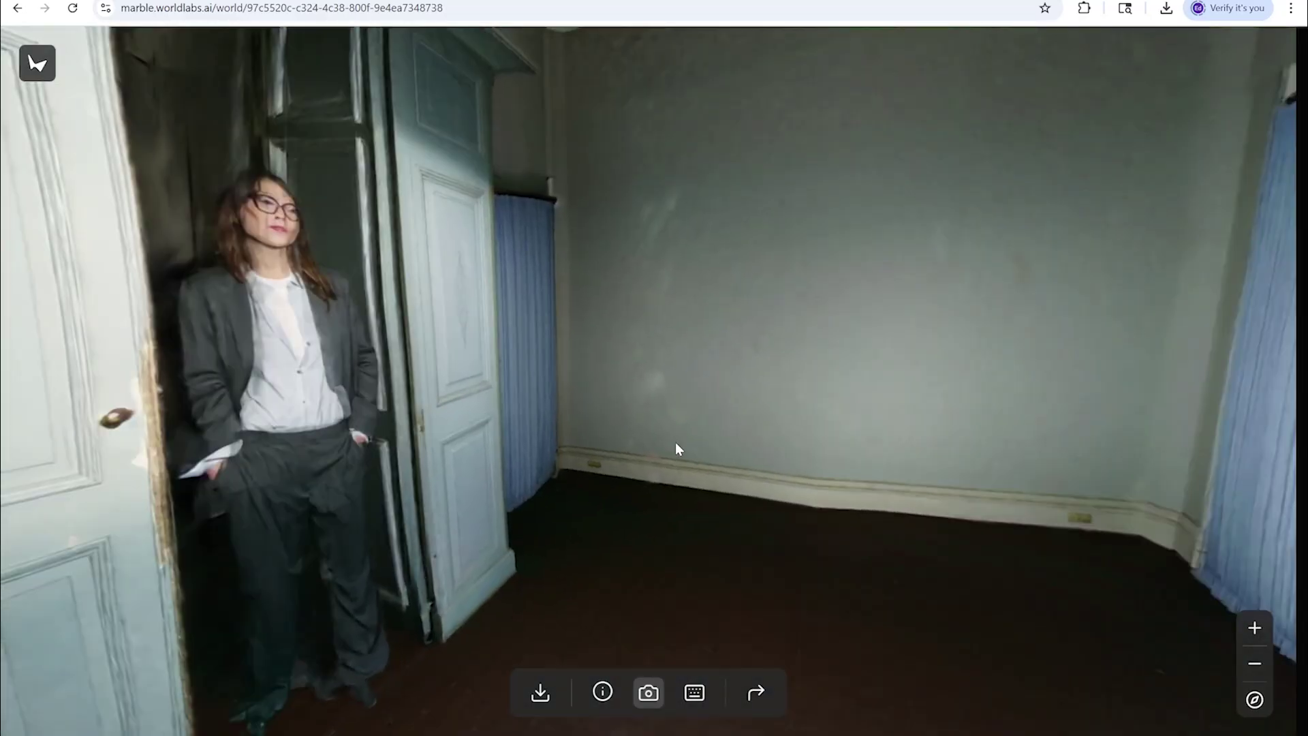
pyautogui.press('w')
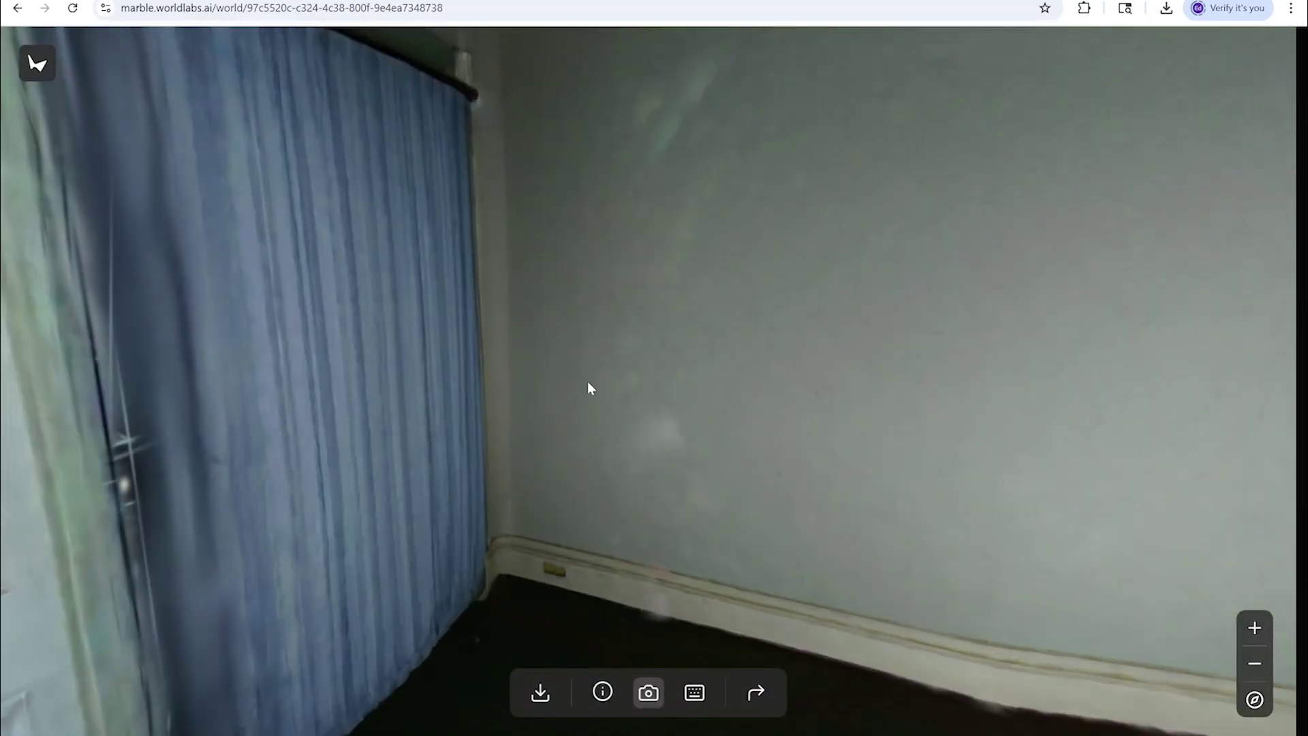
# Back away from the curtain and look across the room, moving in on the table lamp between the curtained windows
pyautogui.moveTo(588, 381); pyautogui.dragTo(667, 409)
pyautogui.press('s')
pyautogui.moveTo(710, 458); pyautogui.dragTo(789, 436)
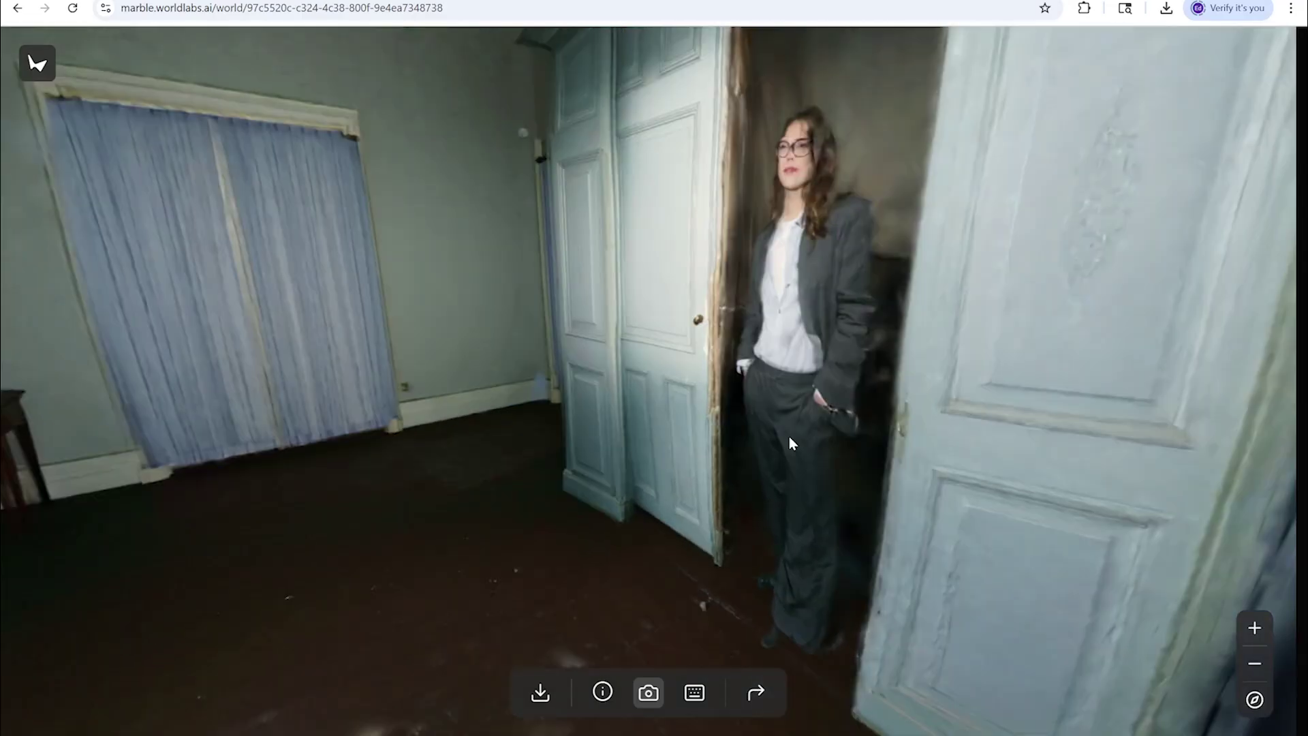
pyautogui.moveTo(541, 423); pyautogui.dragTo(671, 399)
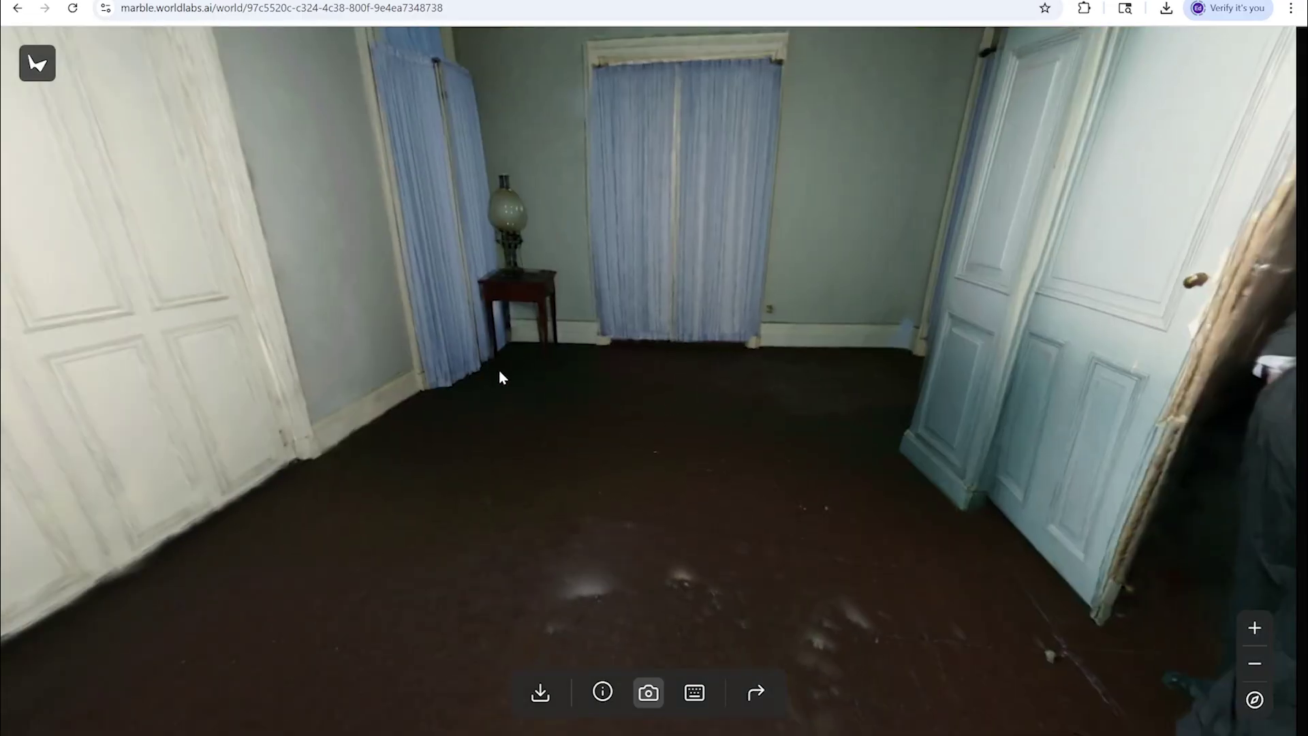
pyautogui.moveTo(539, 433); pyautogui.dragTo(591, 394)
pyautogui.scroll(10, 595, 423)
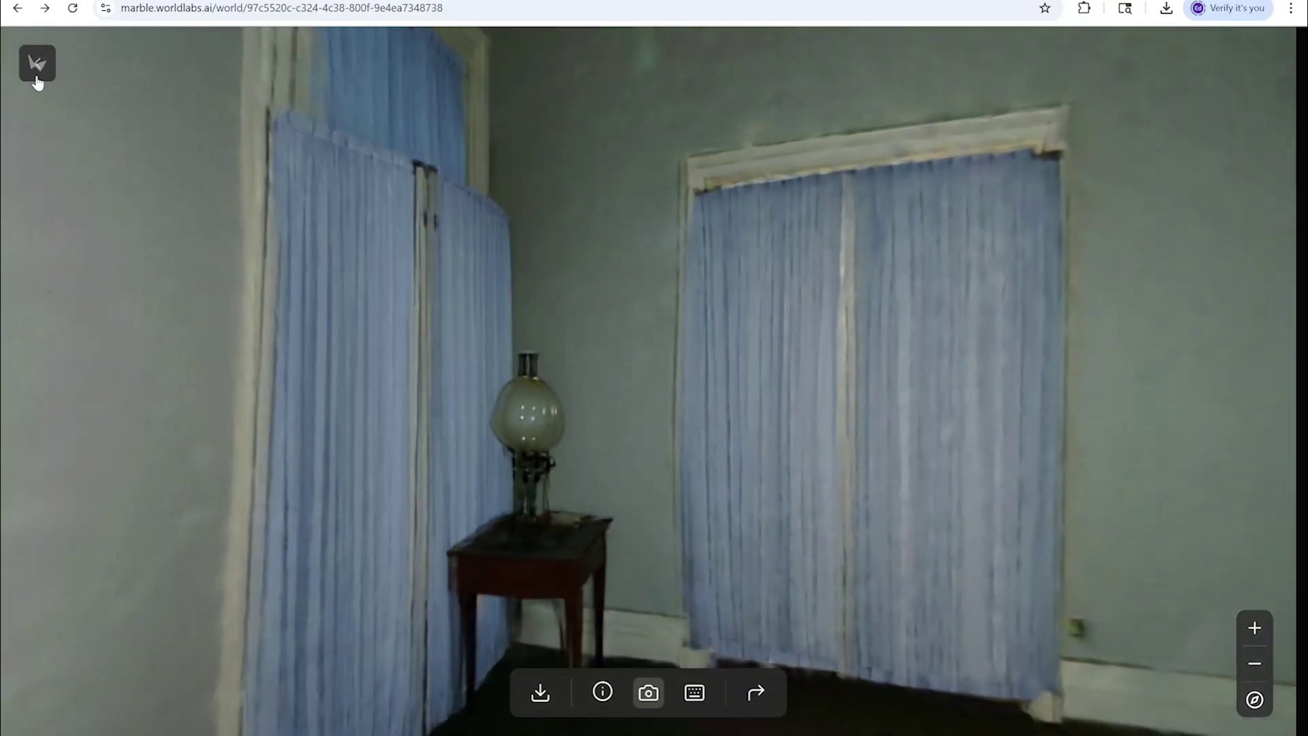
# Leave the vintage room world and, after a look at the world creation page, browse the community gallery of 3D worlds
pyautogui.click(37, 82)
pyautogui.click(67, 155)
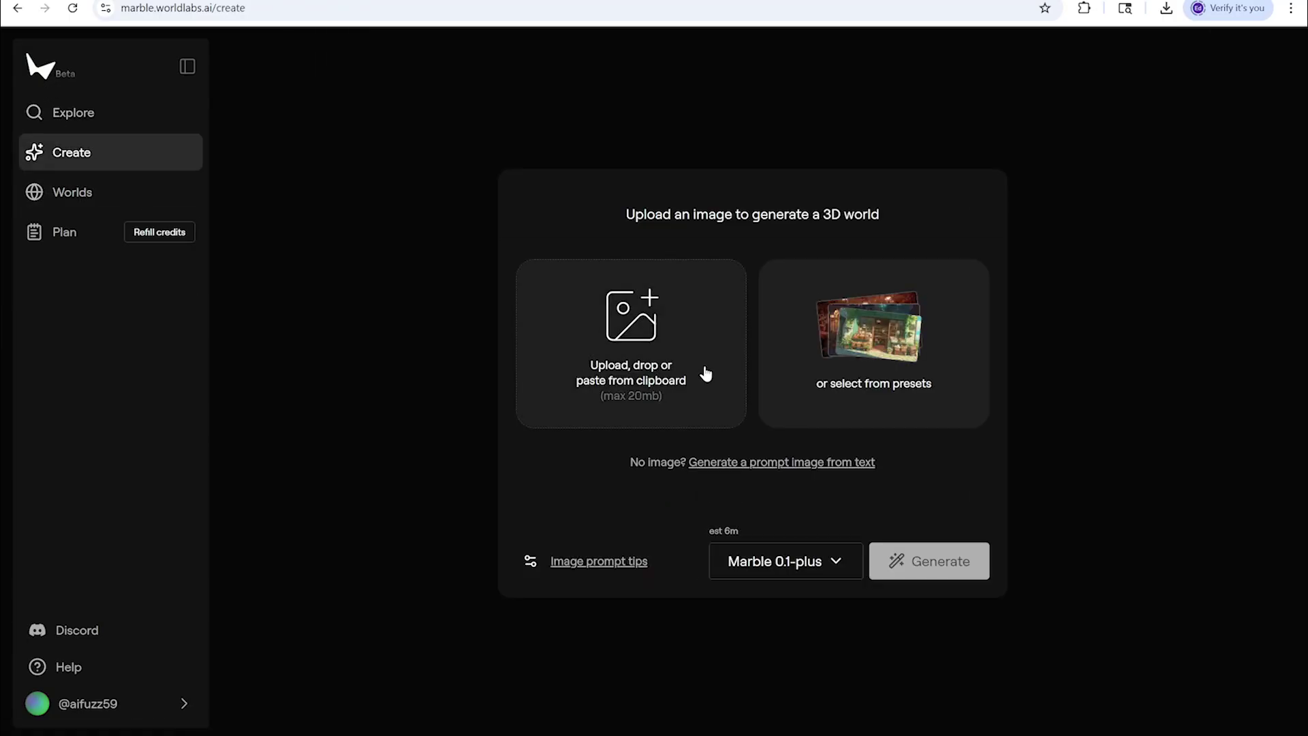
pyautogui.click(87, 113)
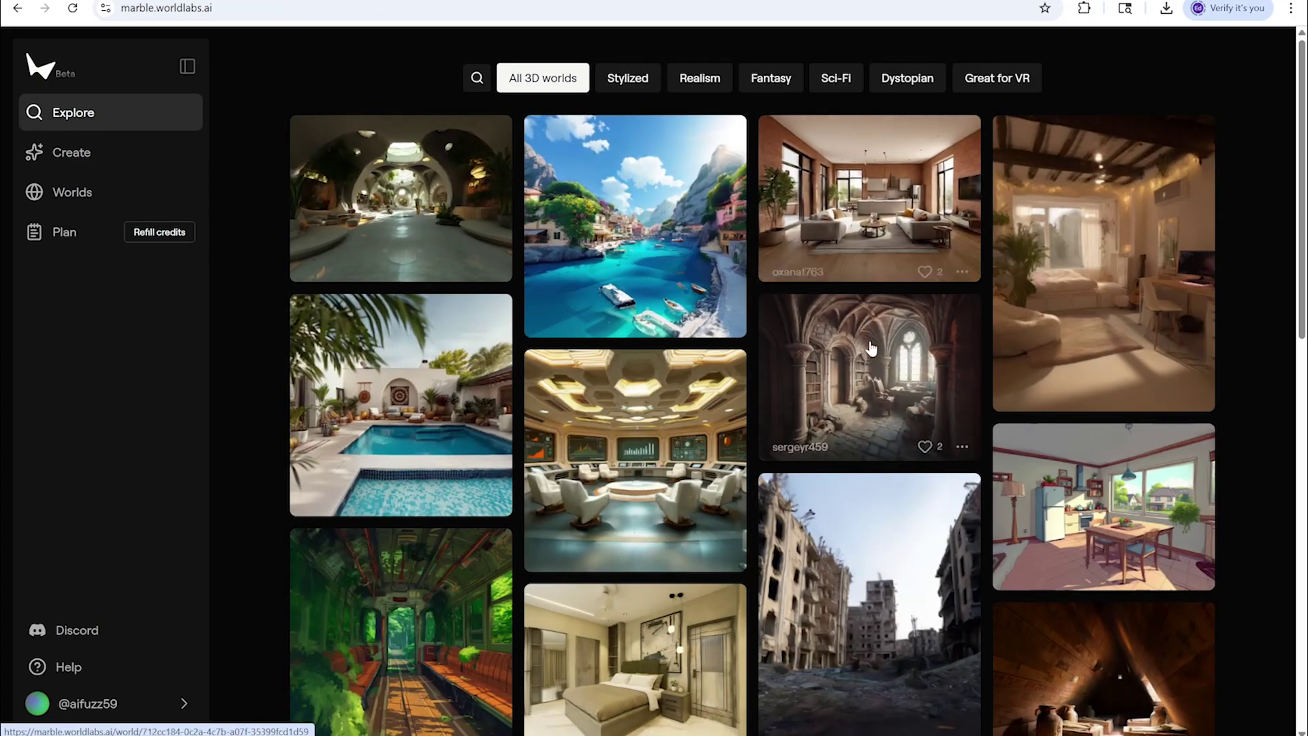
pyautogui.scroll(-5, 871, 349)
pyautogui.scroll(-2, 865, 351)
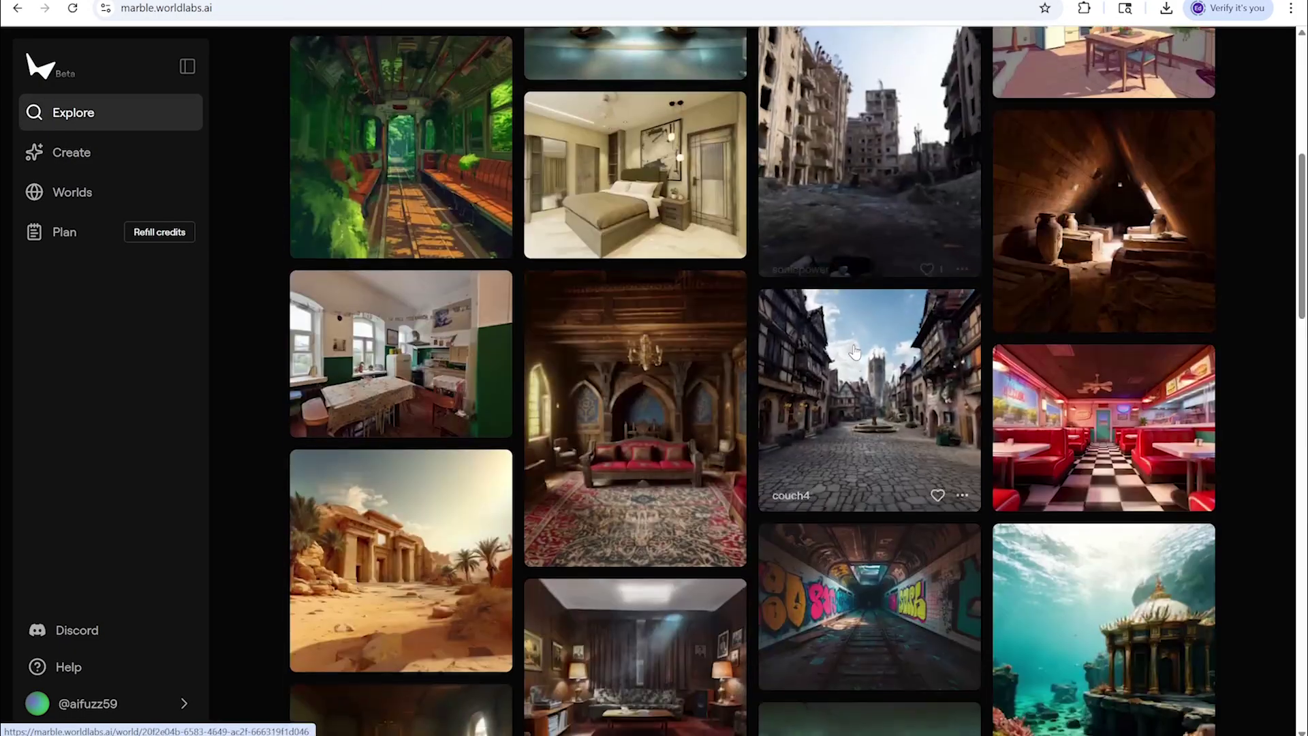
pyautogui.scroll(-3, 853, 355)
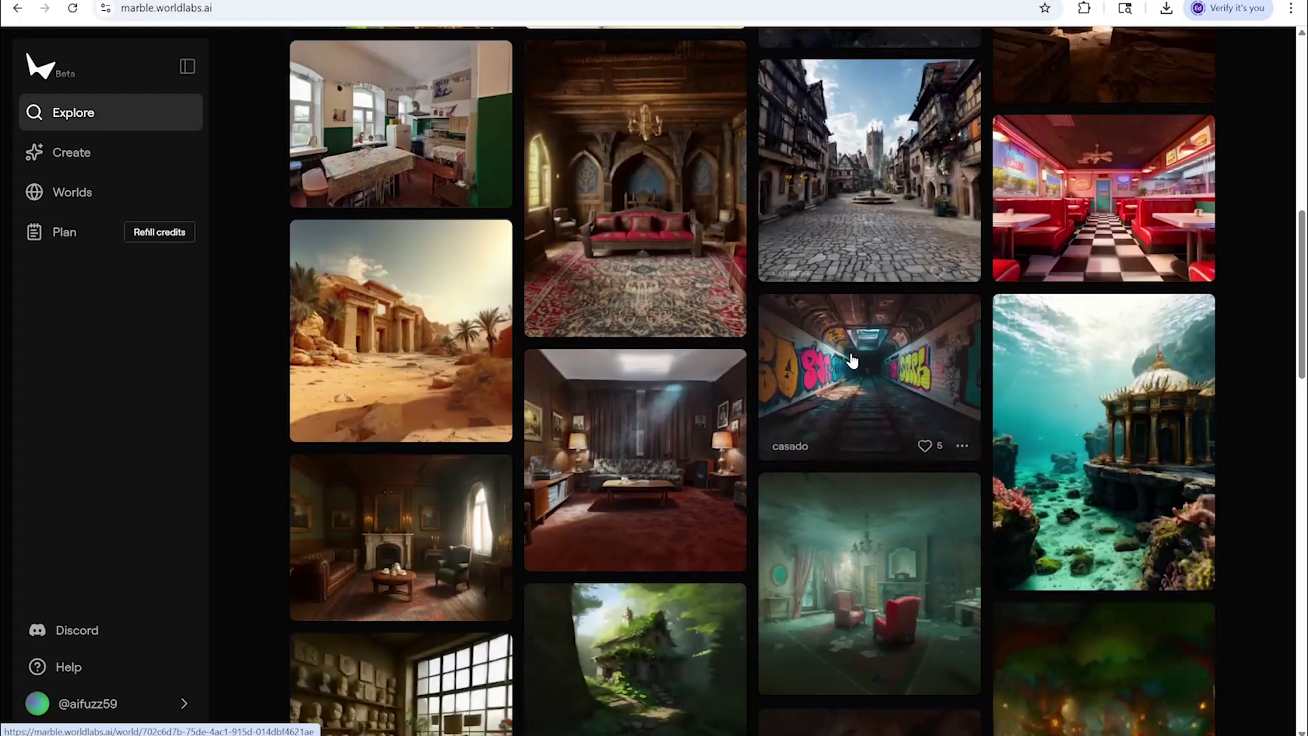
# Open the medieval wooden hall world from the gallery and walk across the carpet toward the red sofa
pyautogui.click(708, 227)
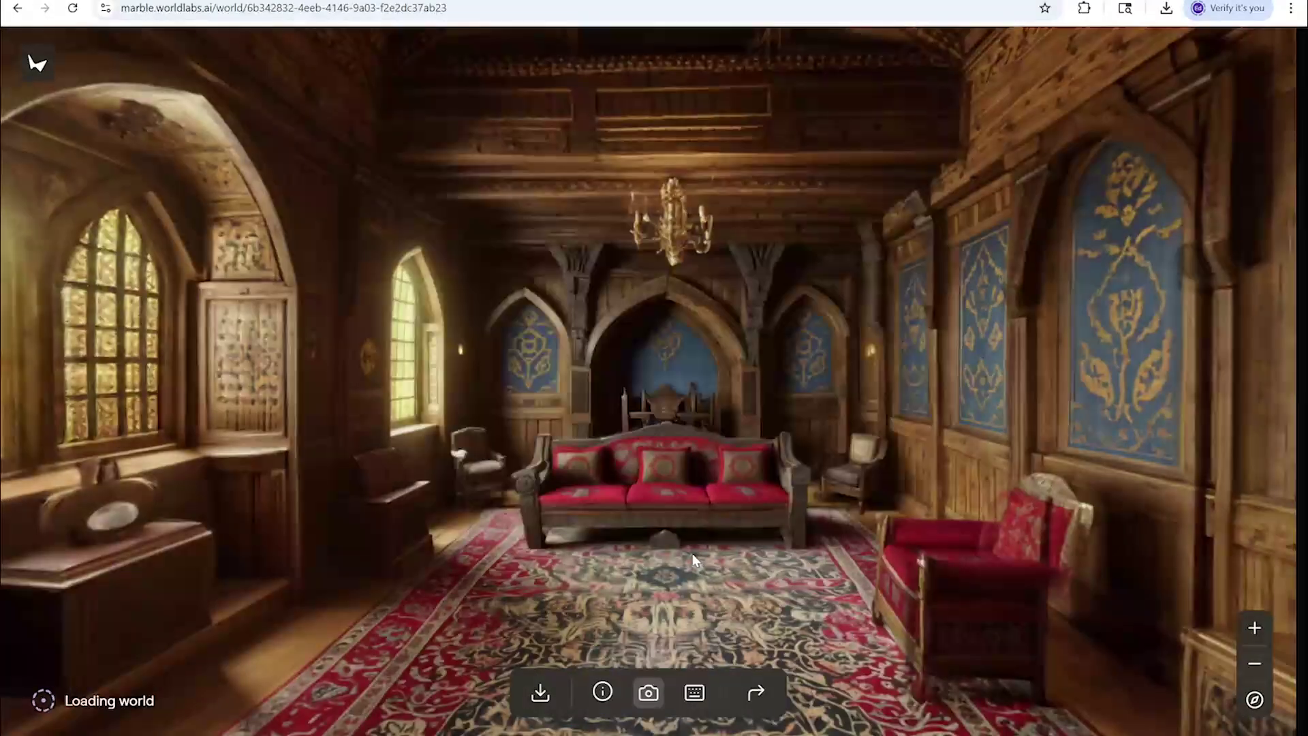
pyautogui.moveTo(695, 504); pyautogui.dragTo(710, 444)
pyautogui.moveTo(484, 455); pyautogui.dragTo(704, 438)
pyautogui.moveTo(532, 439); pyautogui.dragTo(709, 430)
pyautogui.press('w')
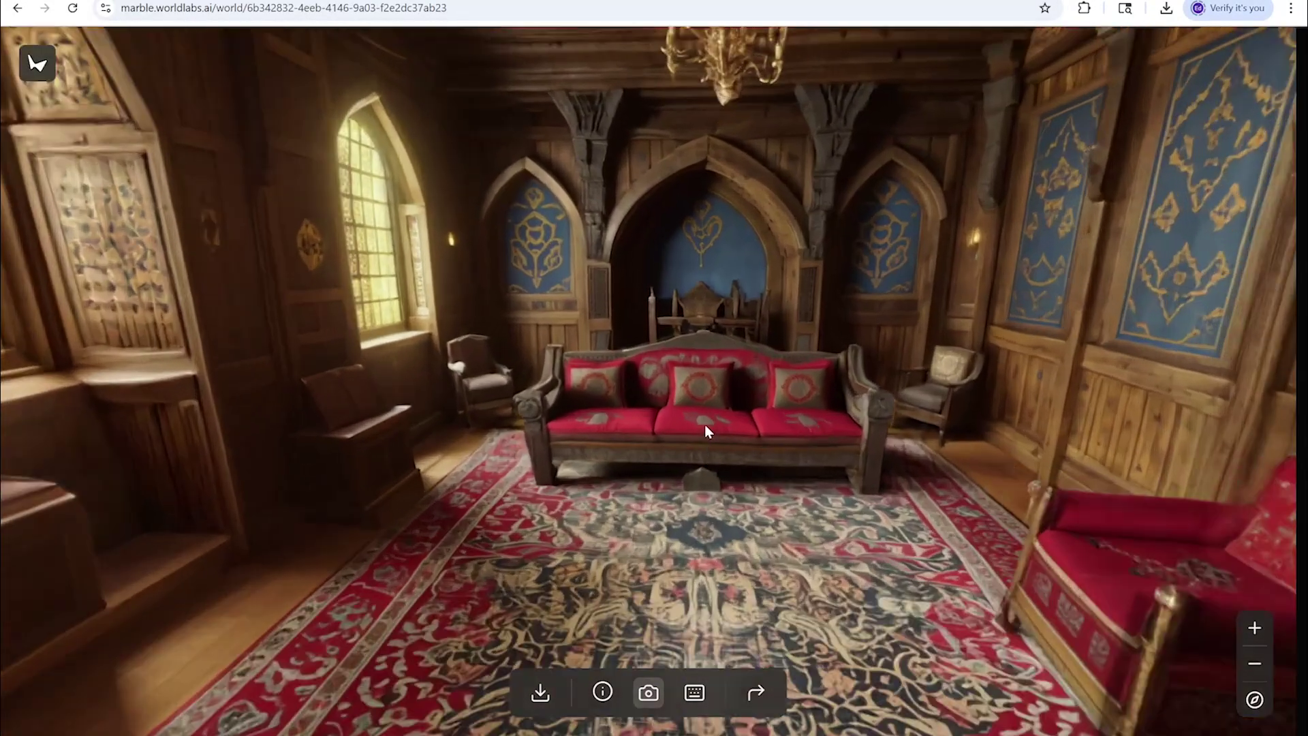
pyautogui.scroll(2, 702, 430)
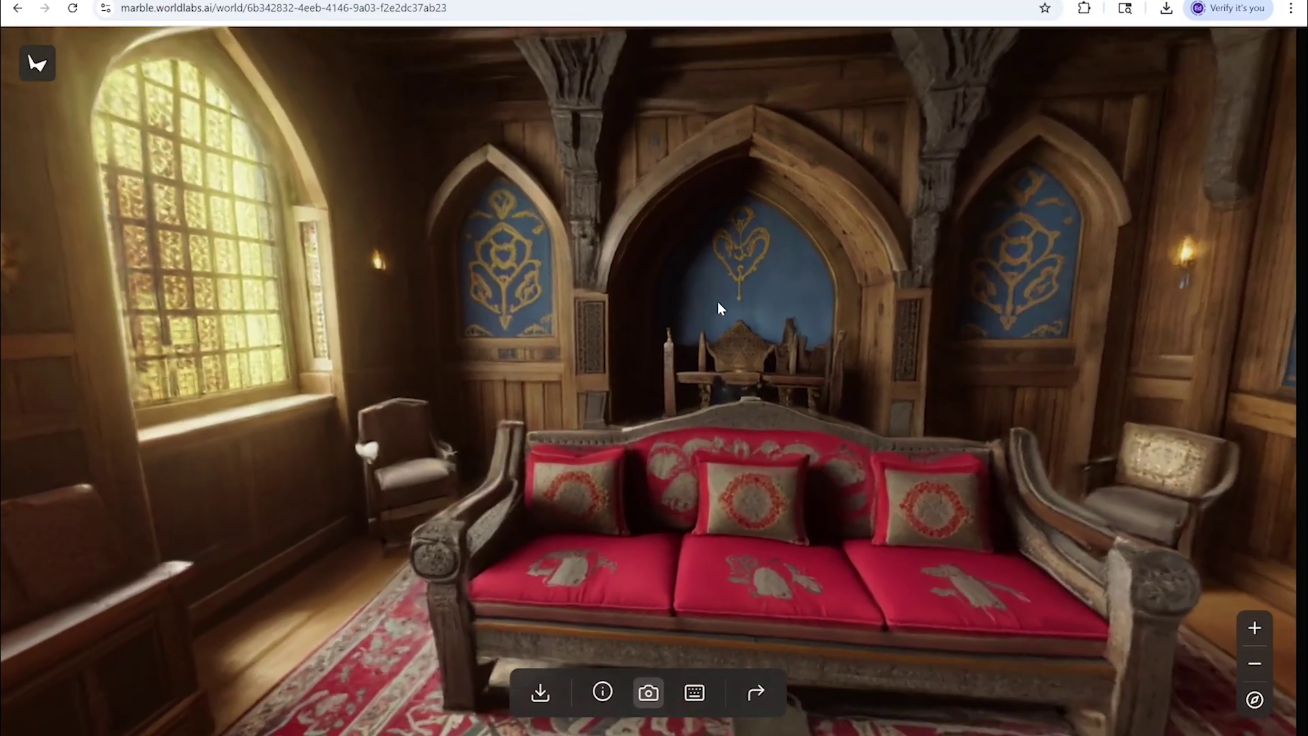
# Look up at the hall's ceiling and chandelier, then walk to the corner chair beside the blue wall panels
pyautogui.moveTo(718, 301); pyautogui.dragTo(722, 517)
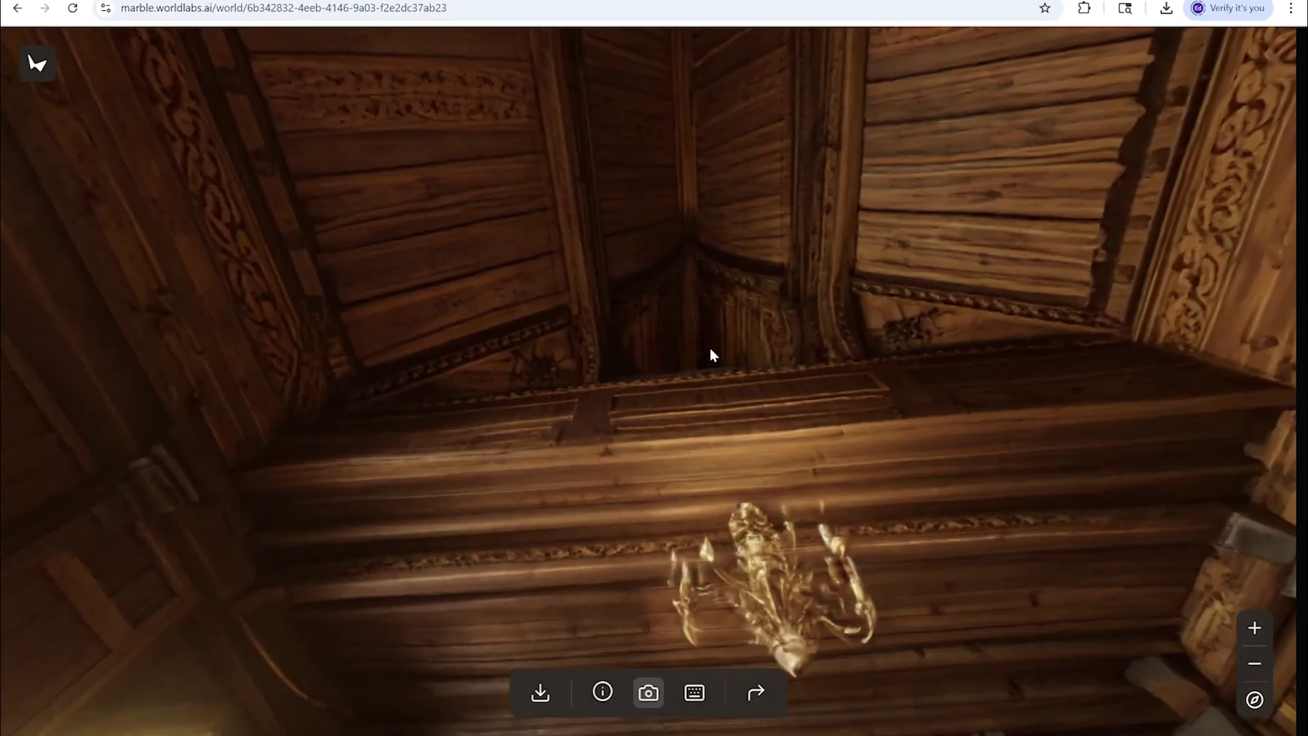
pyautogui.moveTo(709, 346); pyautogui.dragTo(703, 306)
pyautogui.moveTo(732, 453); pyautogui.dragTo(679, 361)
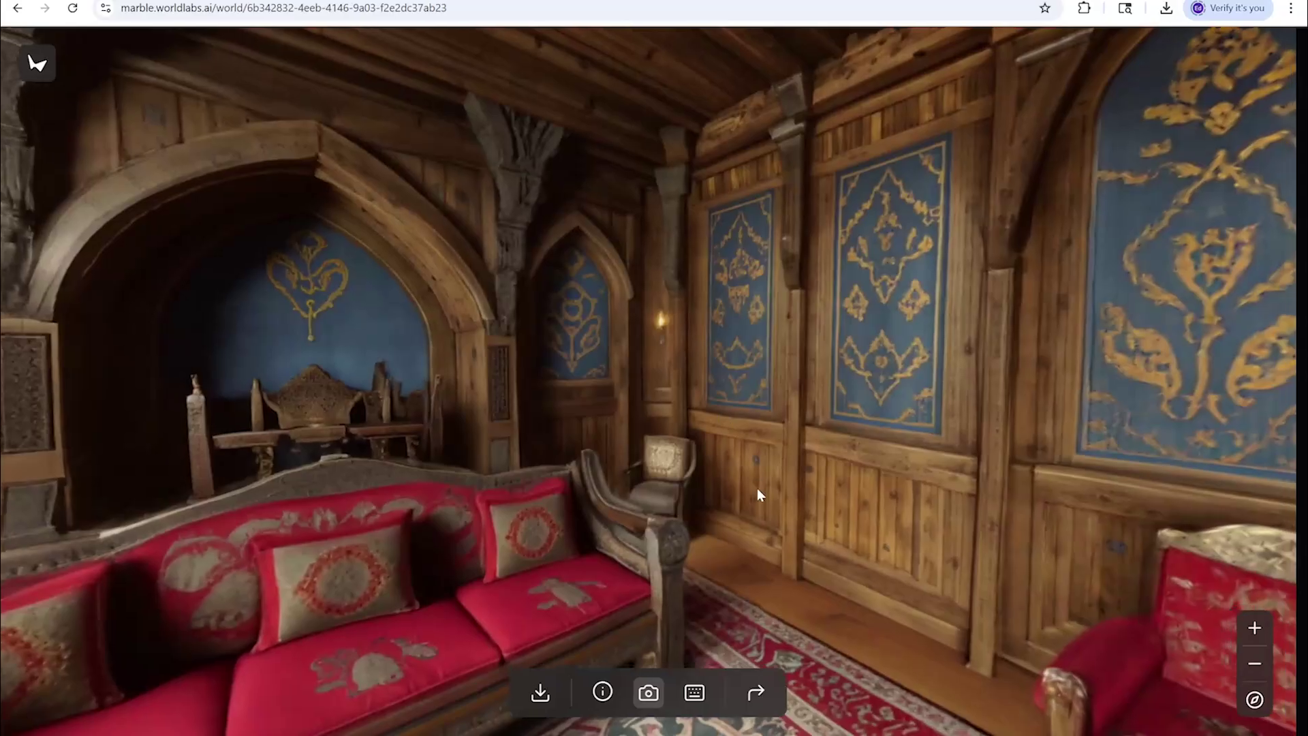
pyautogui.press('w')
pyautogui.scroll(2, 742, 517)
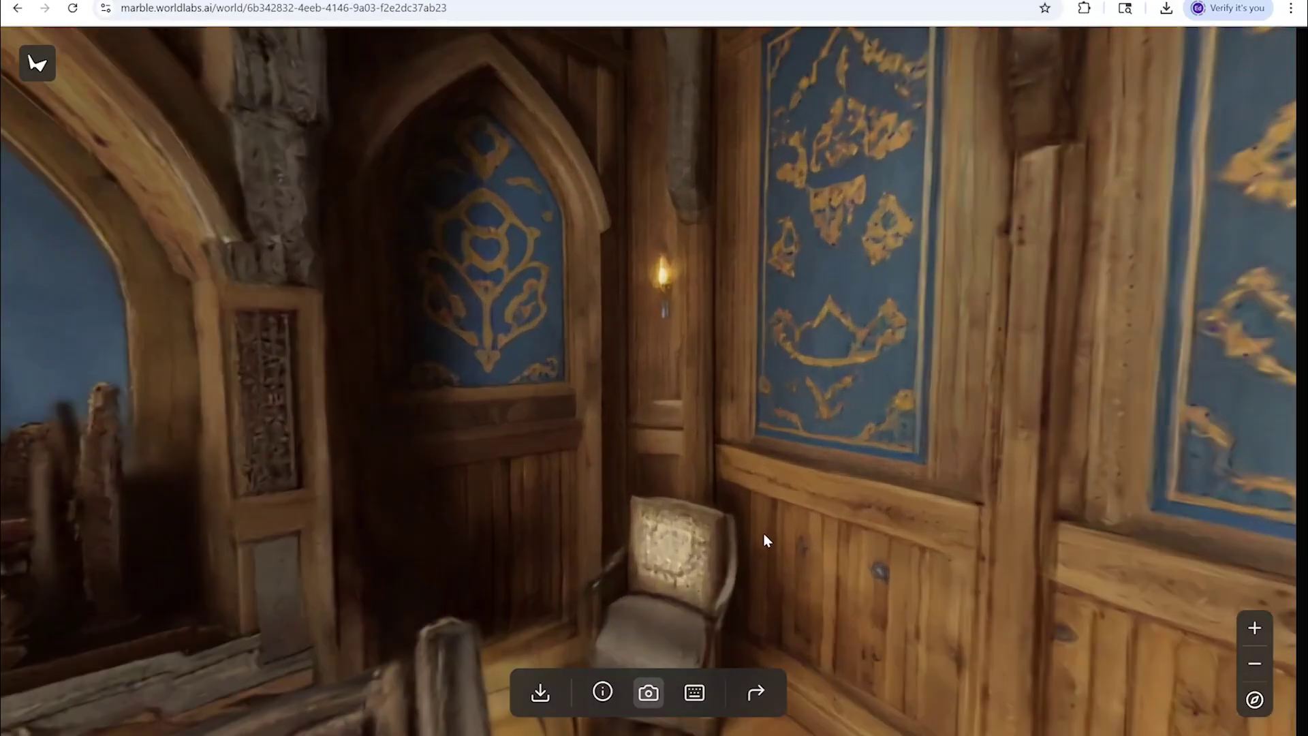
# Turn toward the far end of the hall and walk past the red armchairs through the arched doorway into the adjoining room
pyautogui.moveTo(904, 417); pyautogui.dragTo(784, 456)
pyautogui.moveTo(1194, 424); pyautogui.dragTo(929, 456)
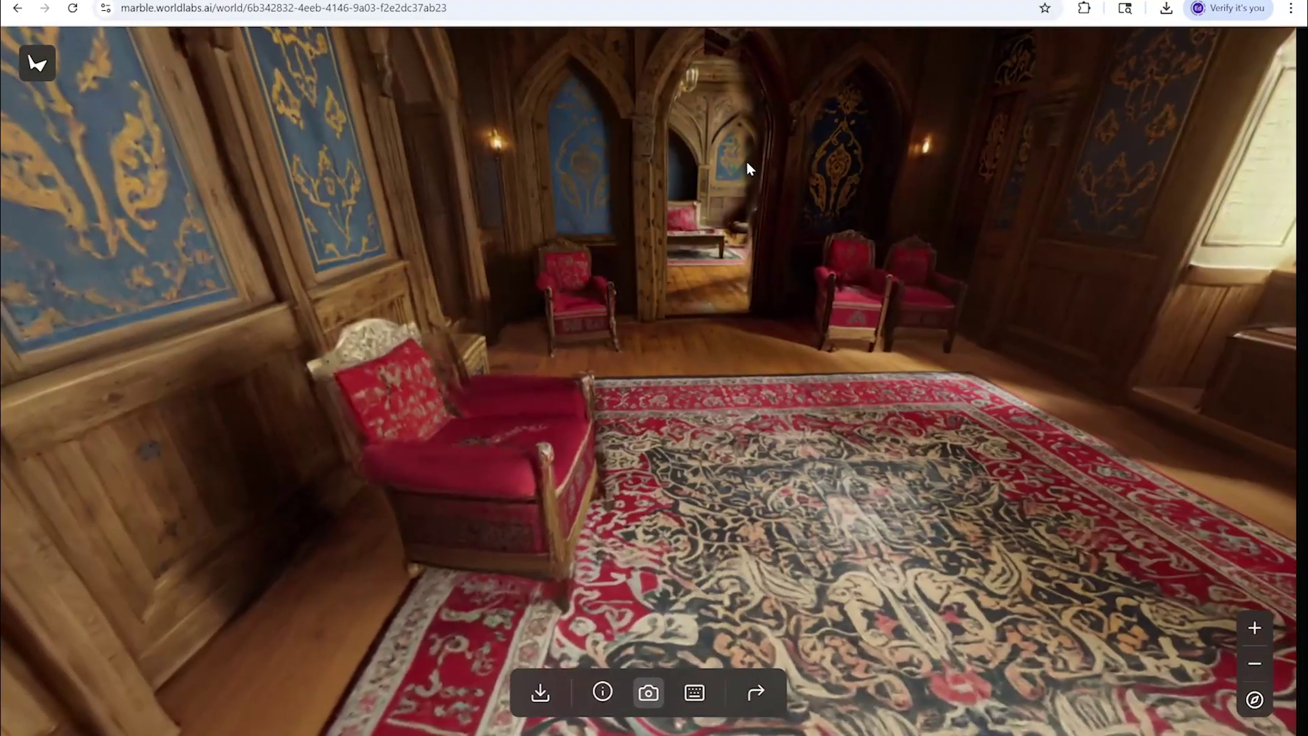
pyautogui.scroll(6, 736, 177)
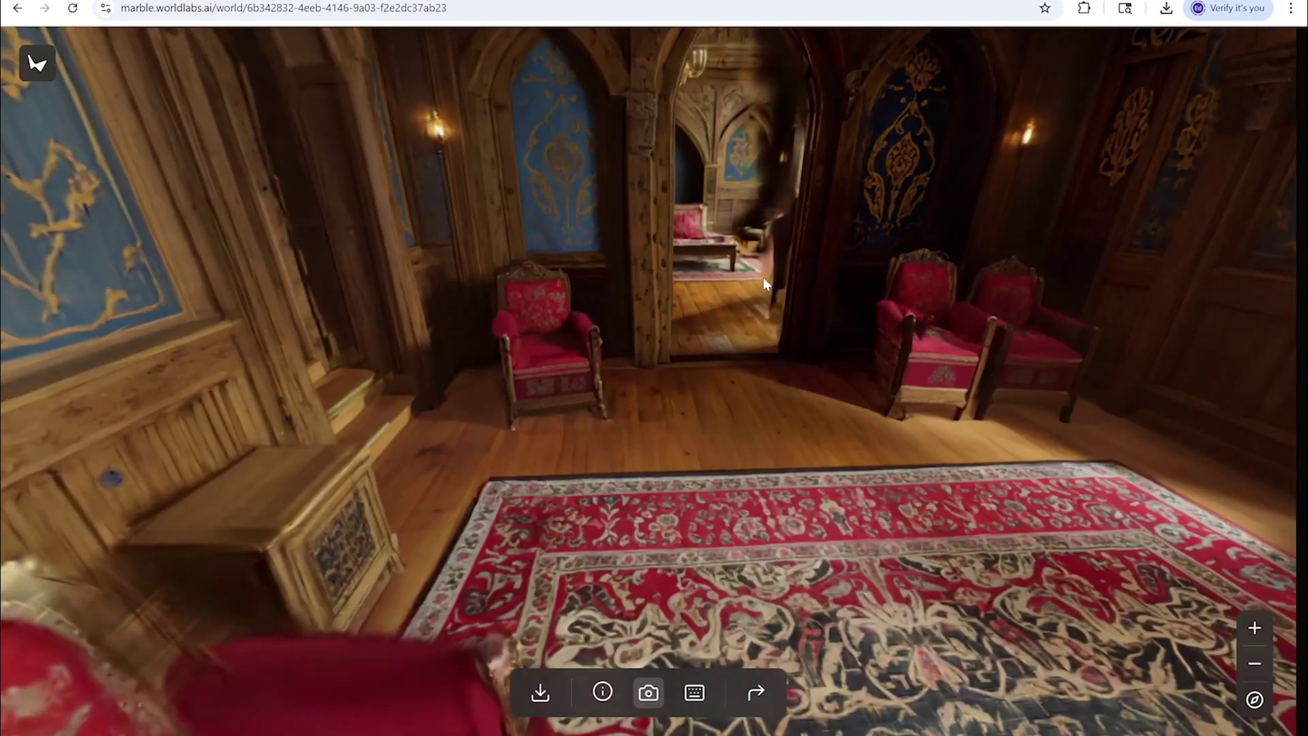
pyautogui.moveTo(748, 267); pyautogui.dragTo(722, 297)
pyautogui.scroll(3, 720, 297)
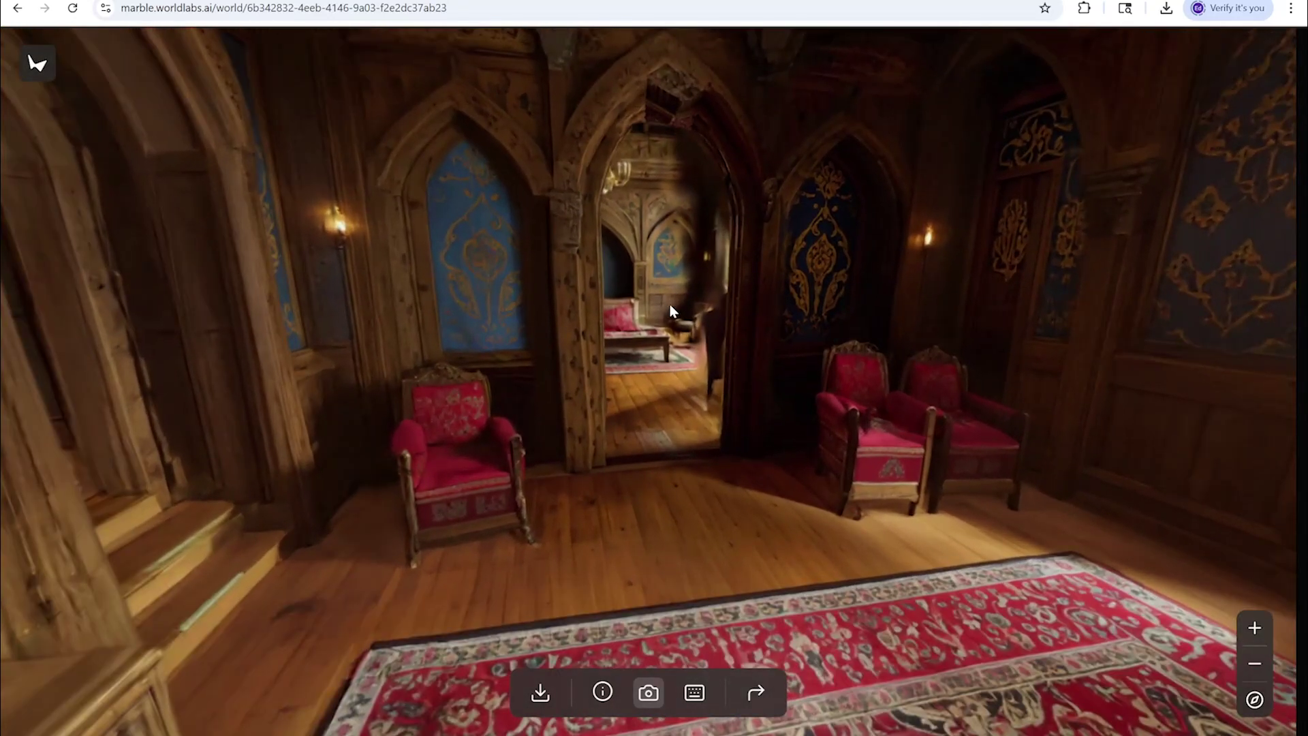
pyautogui.scroll(6, 669, 304)
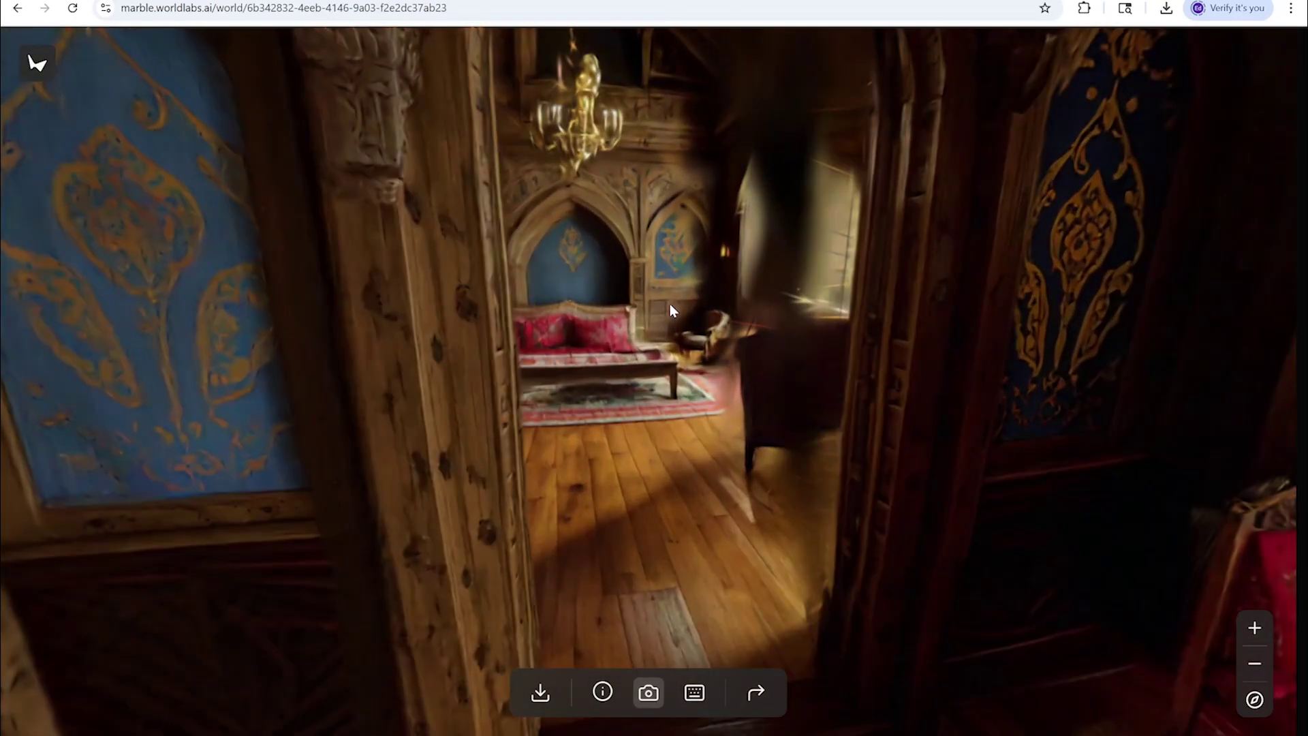
pyautogui.scroll(3, 671, 308)
pyautogui.scroll(5, 726, 353)
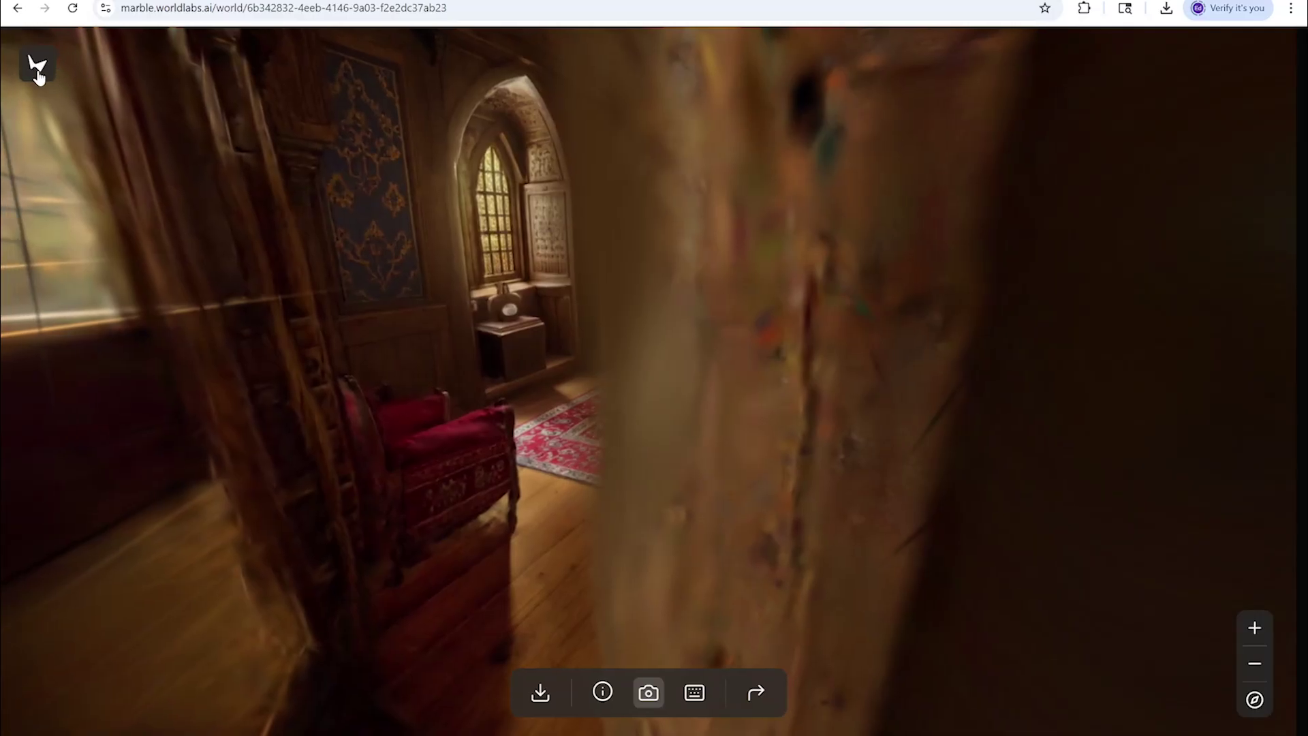
# Leave the medieval hall world and browse the own generated worlds down to the luxurious bedroom from 4:40 PM
pyautogui.click(38, 77)
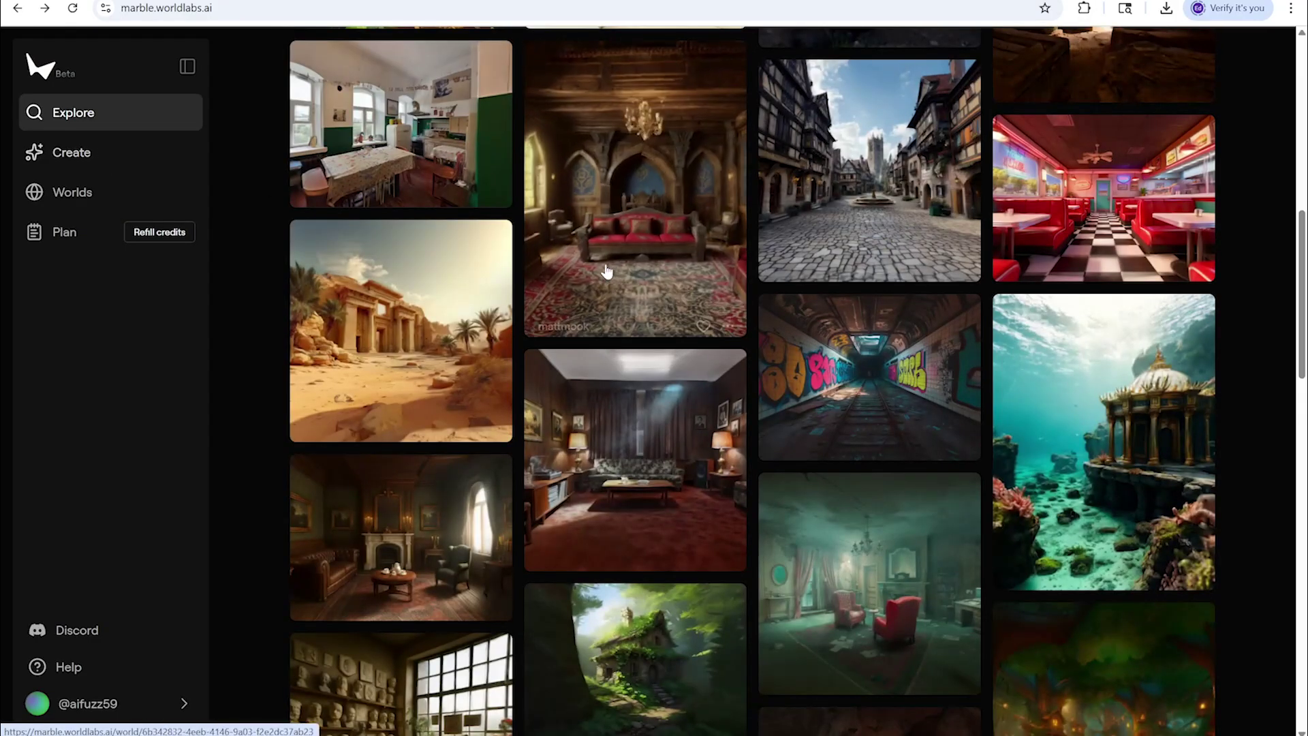
pyautogui.click(82, 193)
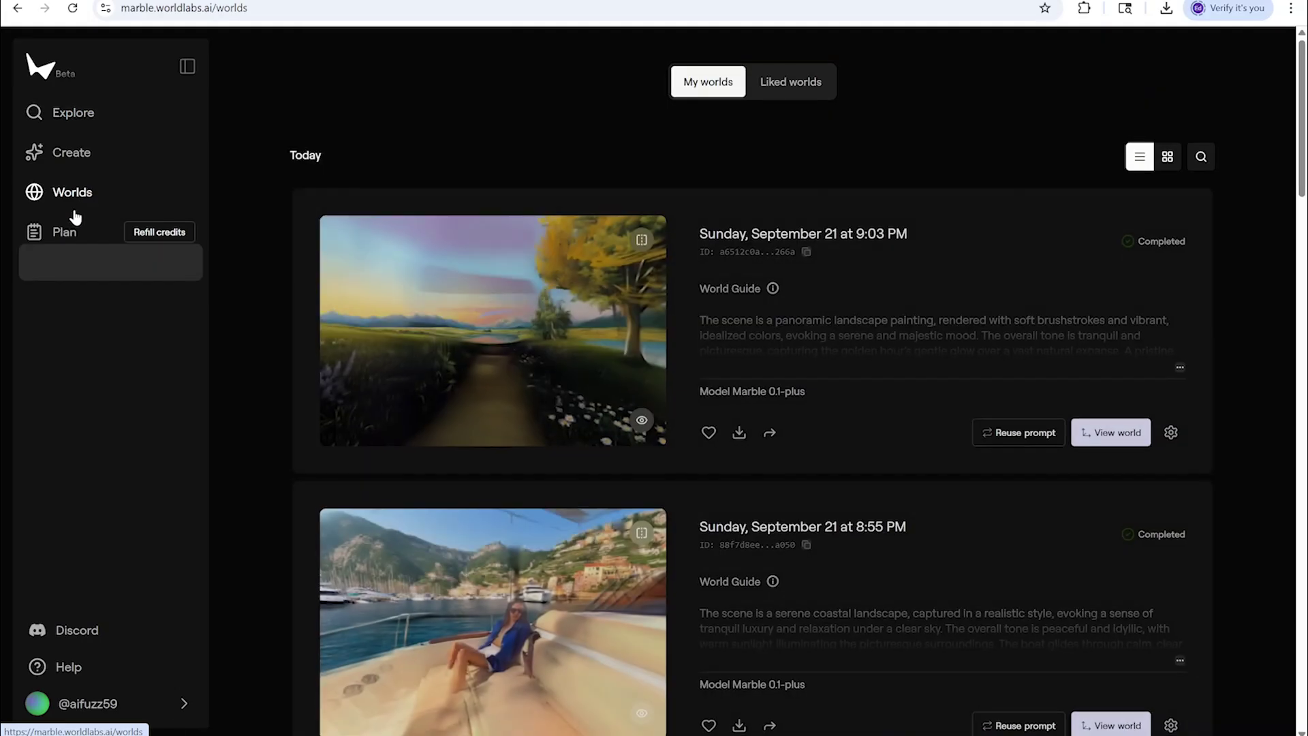
pyautogui.scroll(-9, 872, 344)
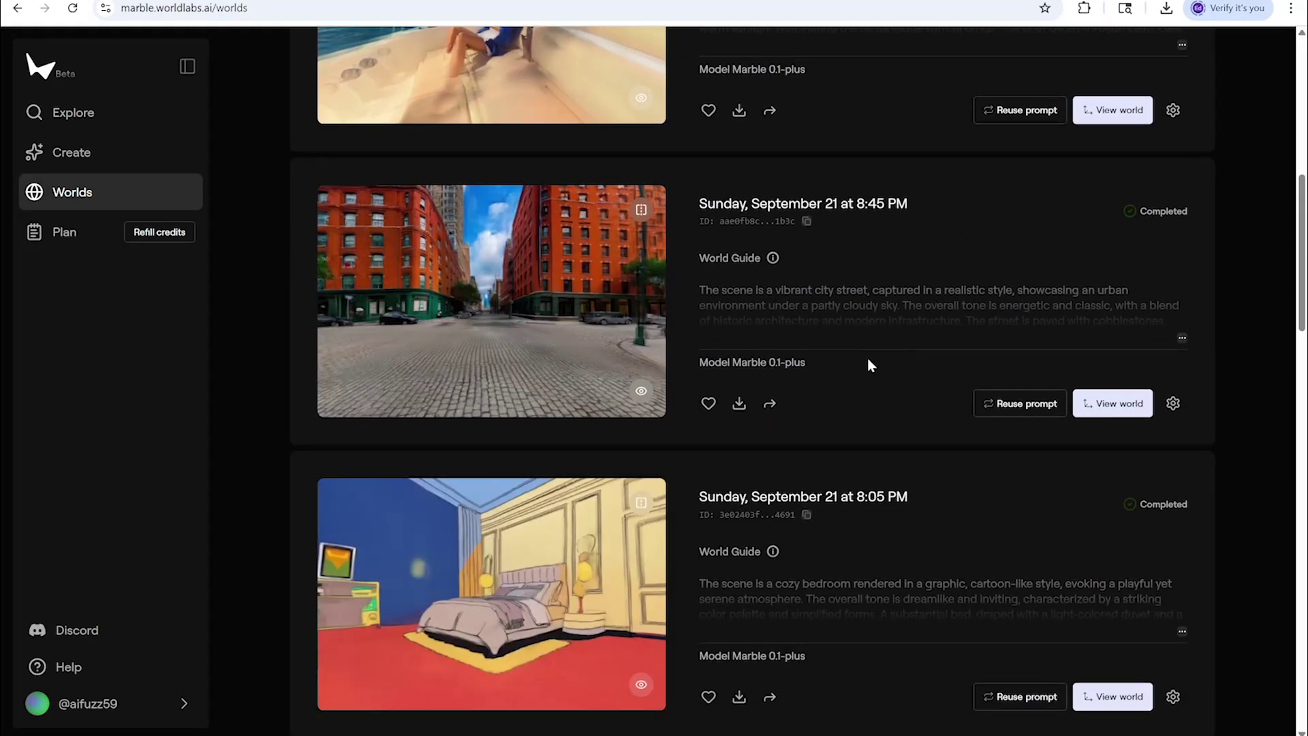
pyautogui.scroll(-12, 866, 354)
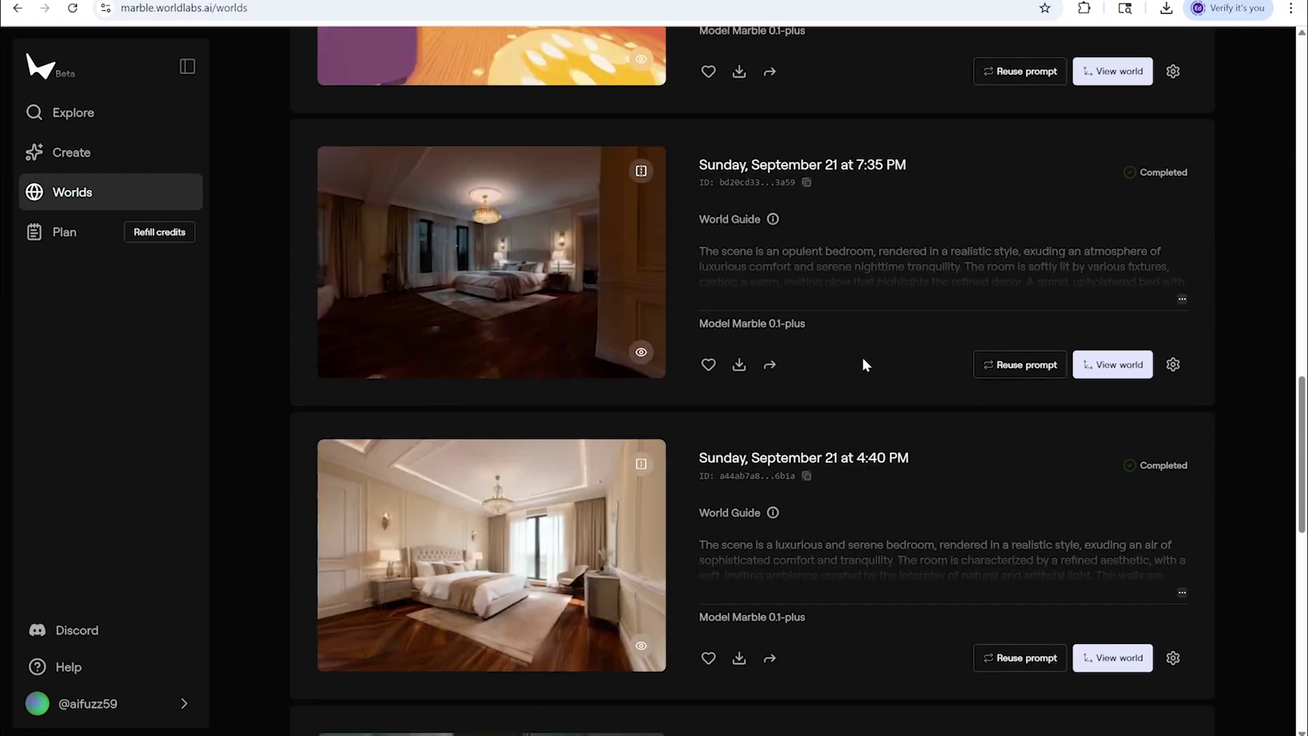
pyautogui.scroll(-3, 866, 354)
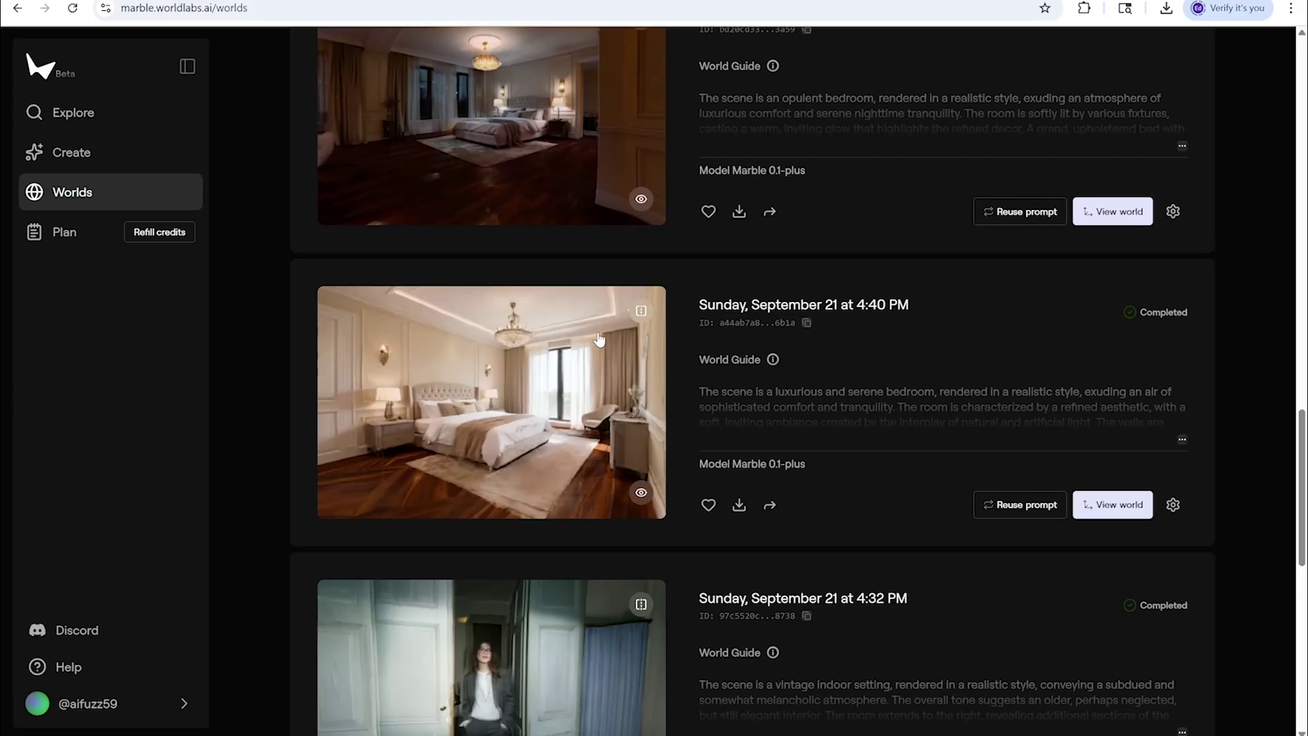
# Open the luxurious bedroom world and look around from the bed past the seating area to the panelled closet doors
pyautogui.click(626, 404)
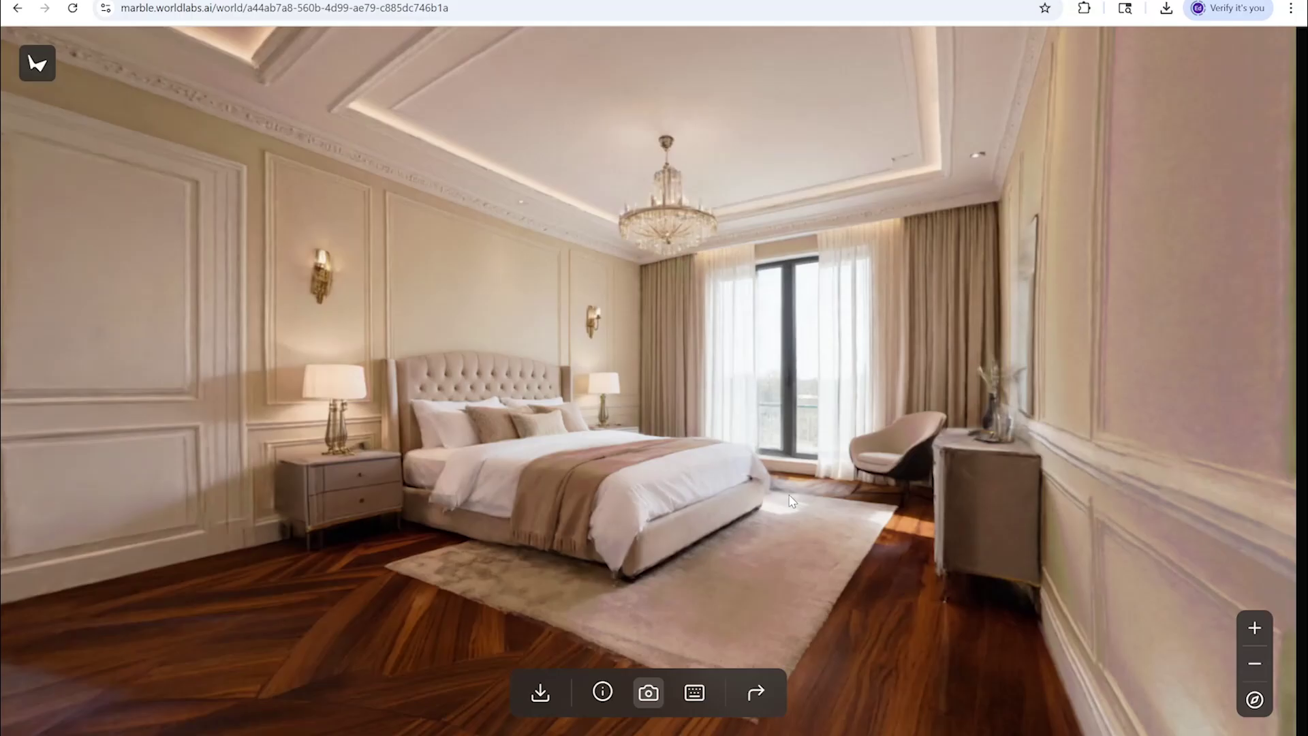
pyautogui.press('w')
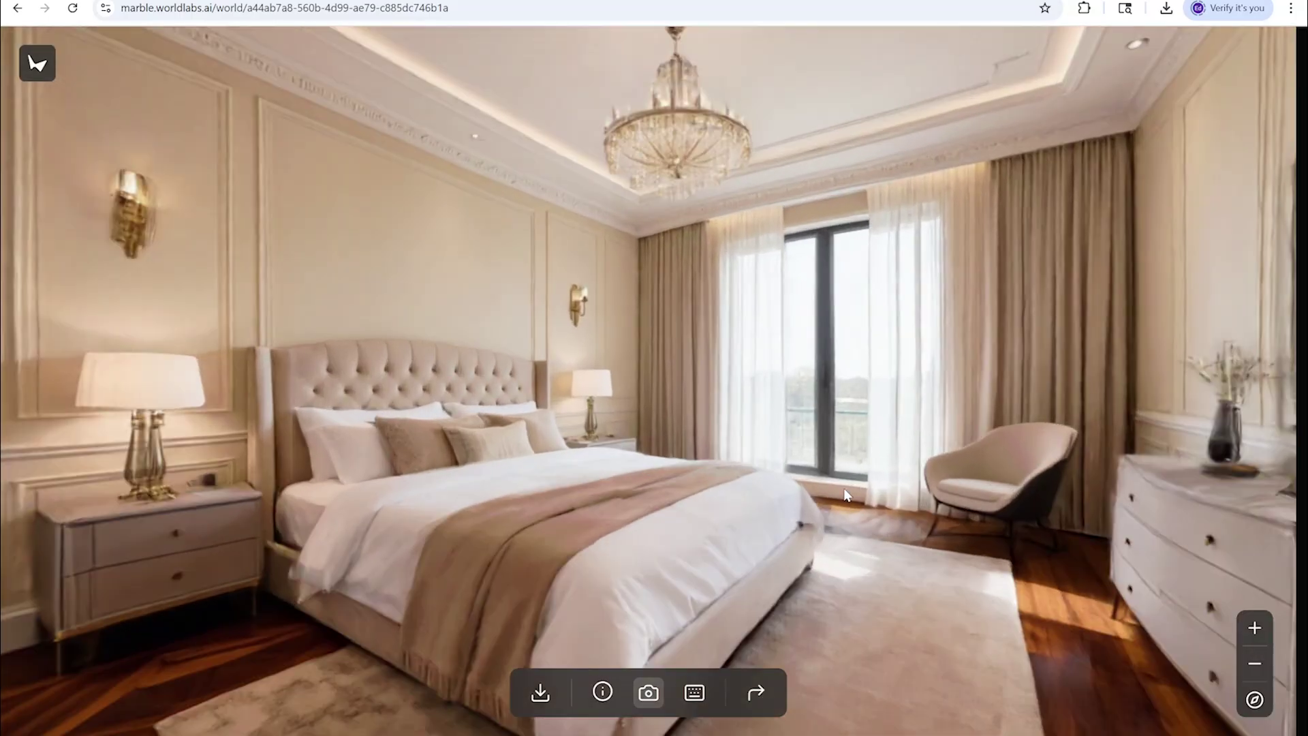
pyautogui.moveTo(689, 472); pyautogui.dragTo(751, 471)
pyautogui.moveTo(571, 435); pyautogui.dragTo(855, 455)
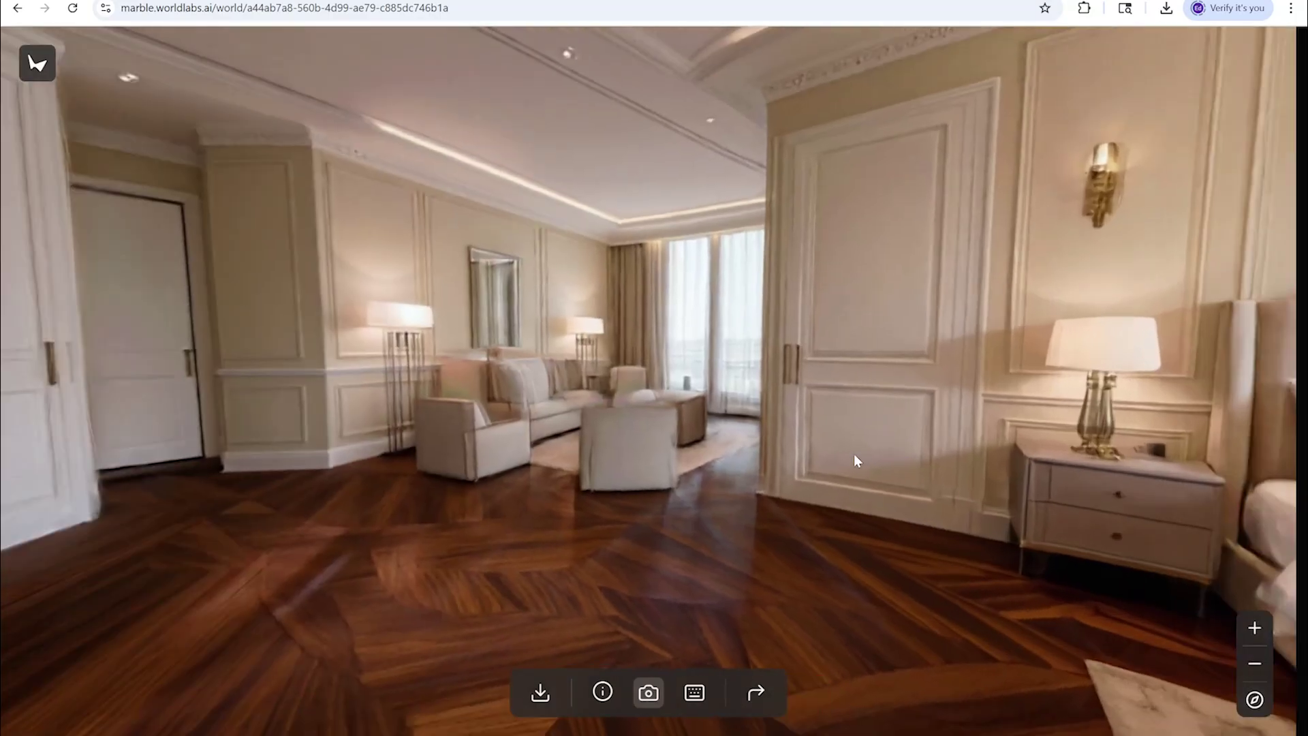
pyautogui.moveTo(688, 464); pyautogui.dragTo(920, 463)
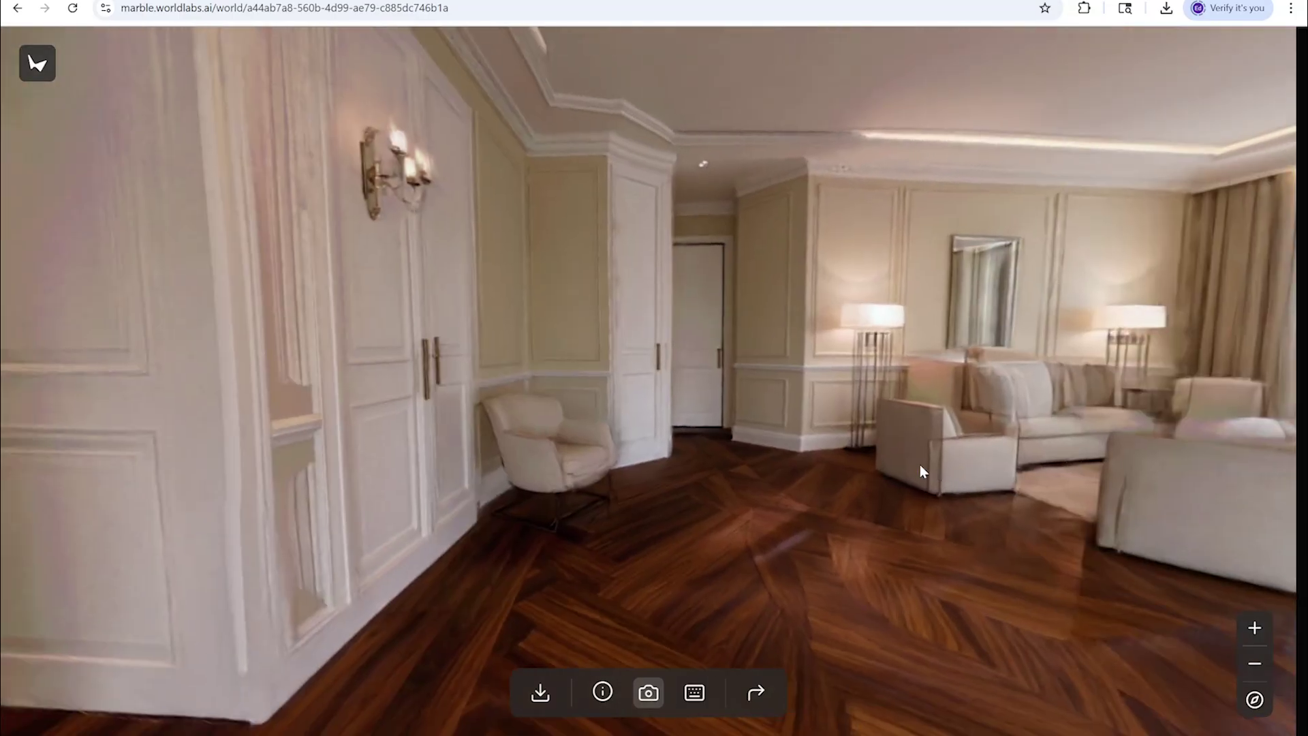
pyautogui.moveTo(693, 455); pyautogui.dragTo(892, 452)
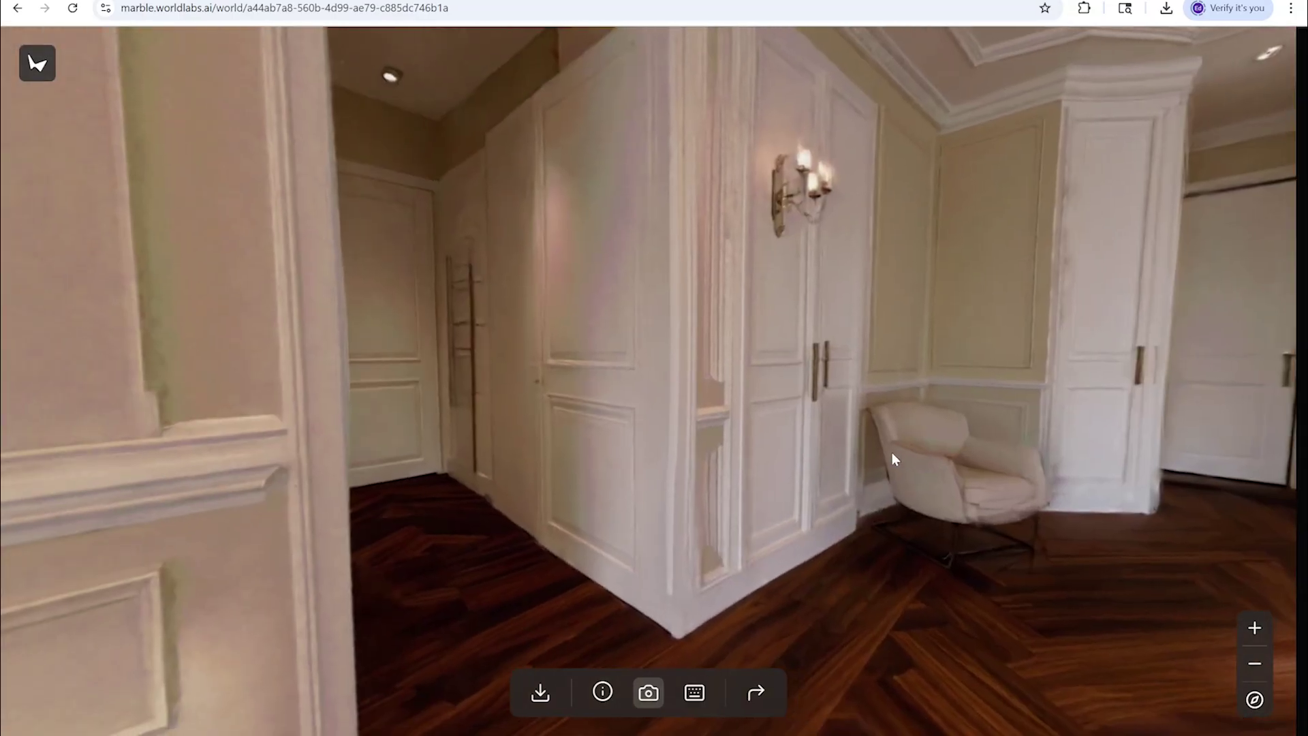
# Turn from the panelled closet doors to the seating area and walk toward its sofa and armchairs
pyautogui.moveTo(611, 448); pyautogui.dragTo(898, 446)
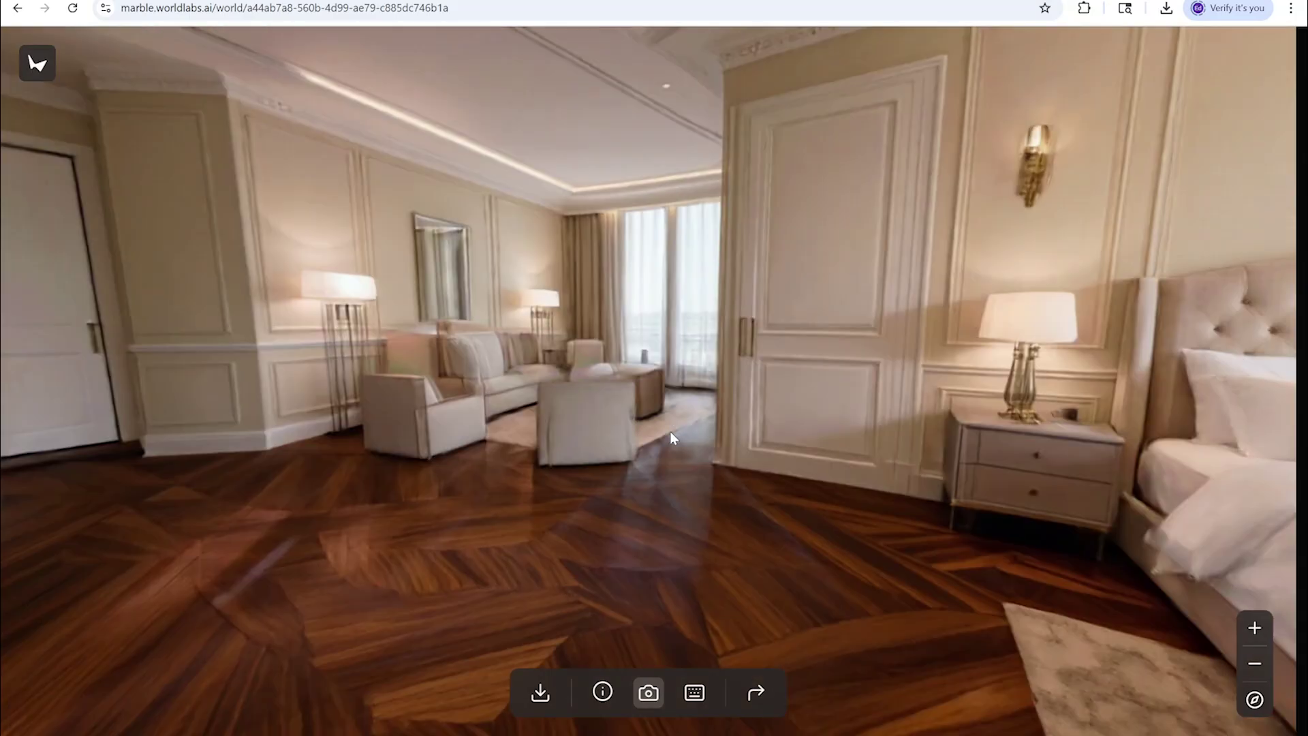
pyautogui.press('d')
pyautogui.press('w')
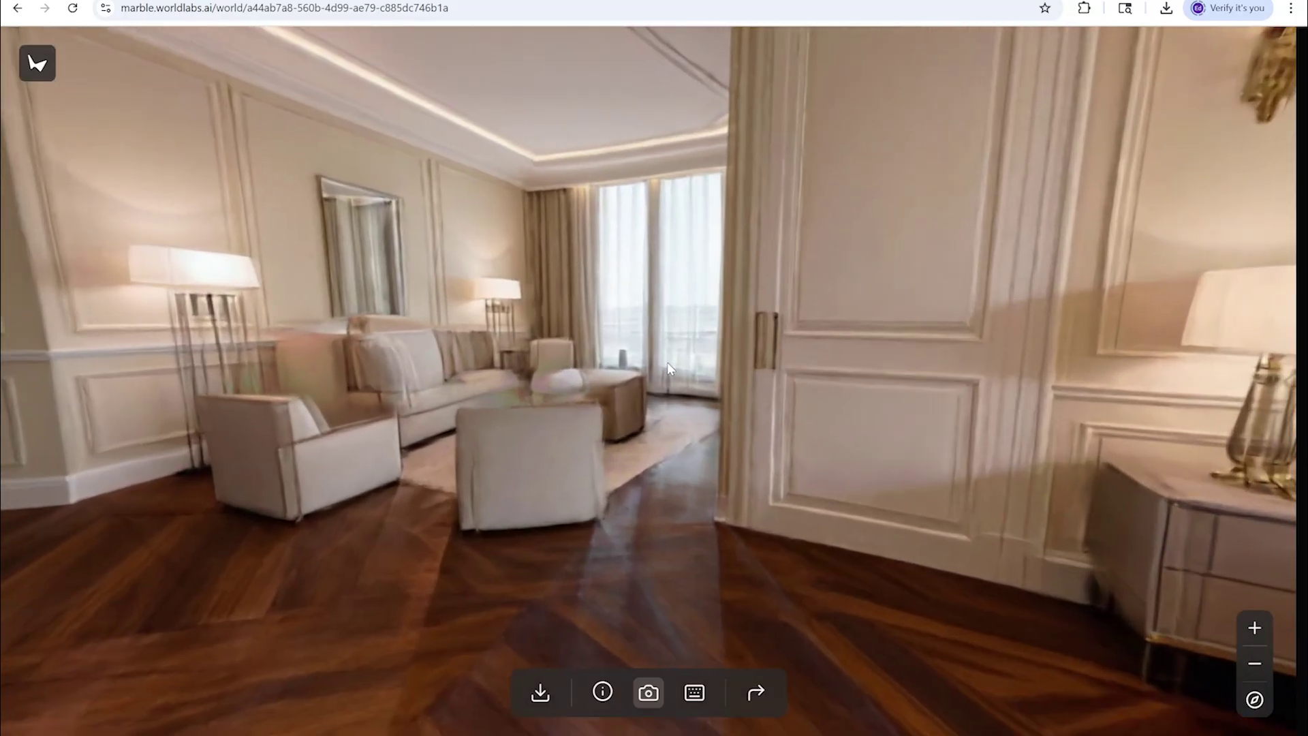
pyautogui.moveTo(562, 364); pyautogui.dragTo(670, 364)
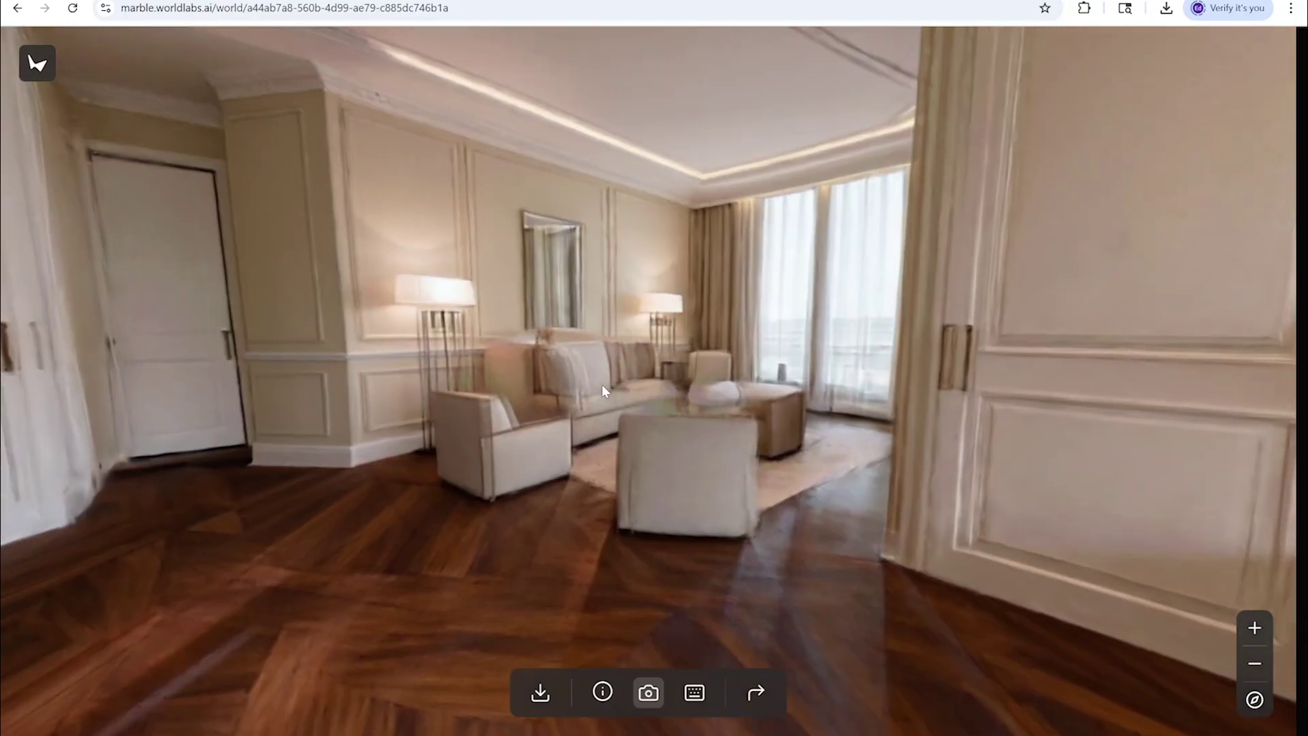
pyautogui.press('w')
pyautogui.press('w')
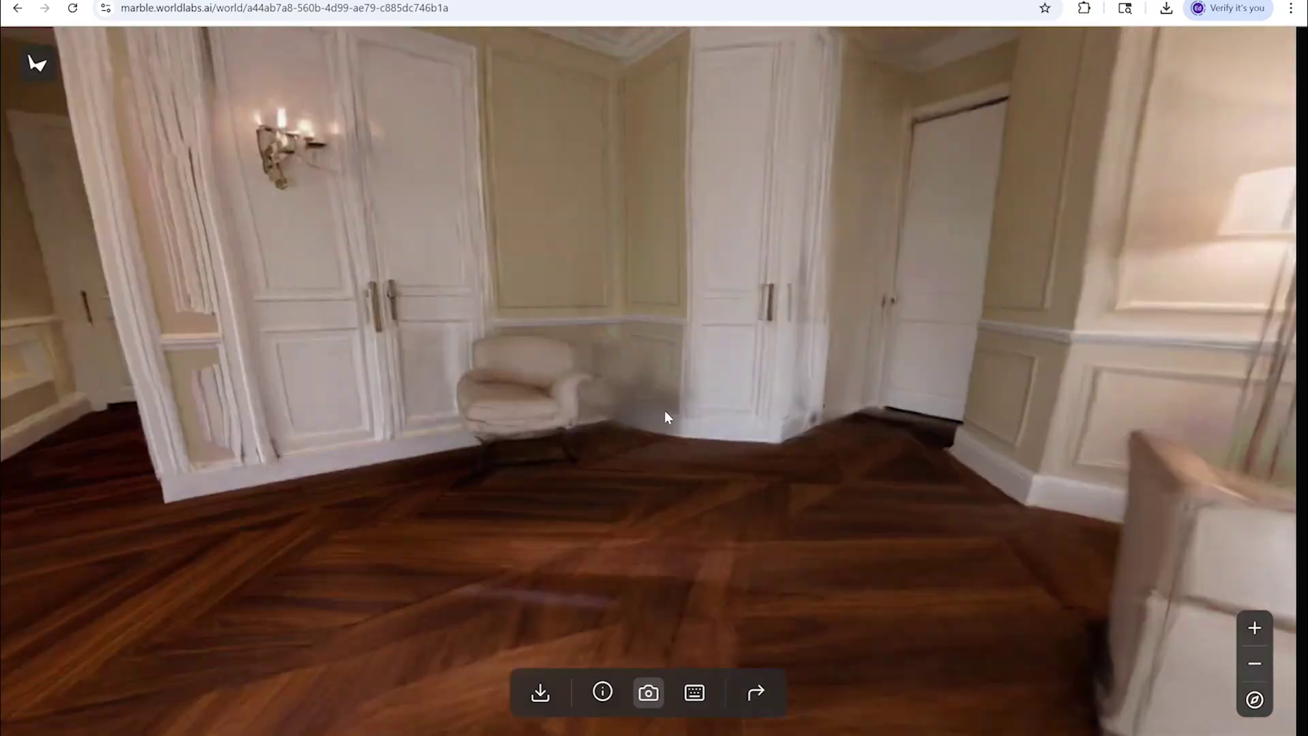
# Turn back past the cream chair and closet doors and approach the entrance of the narrow hallway
pyautogui.press('a')
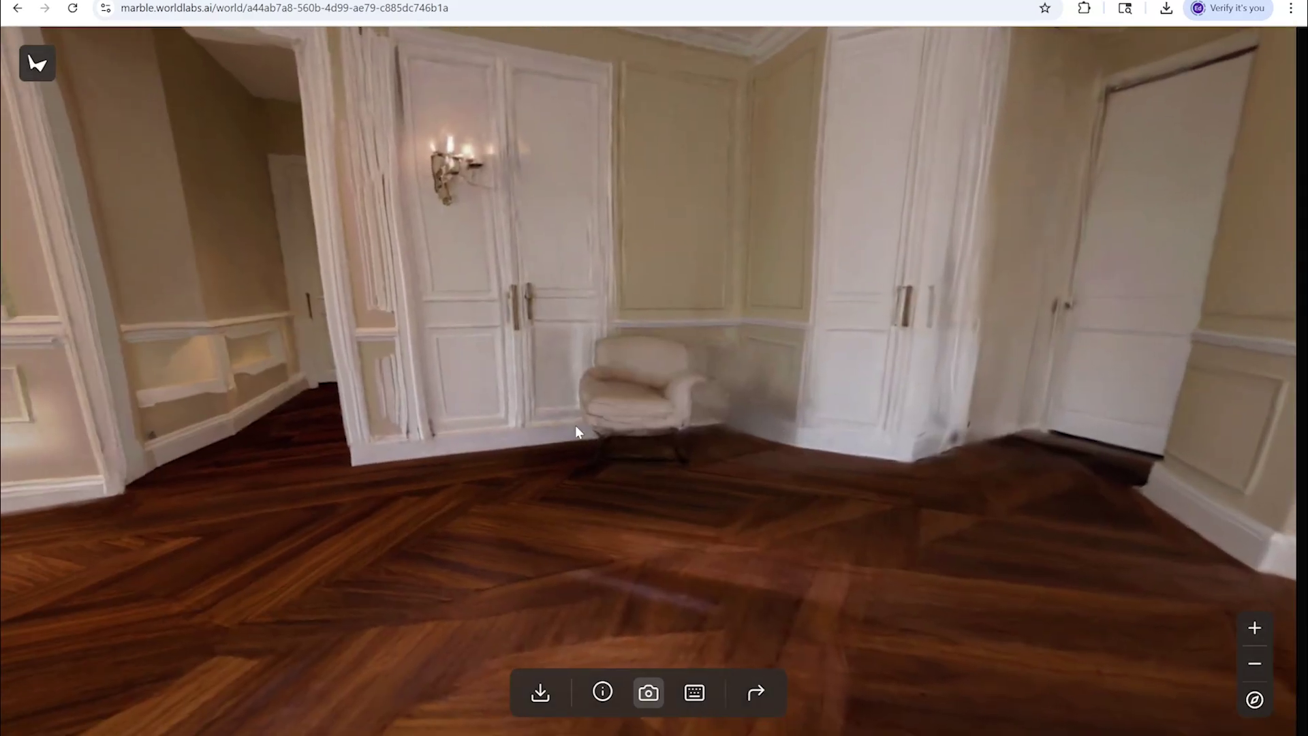
pyautogui.press('a')
pyautogui.moveTo(573, 410); pyautogui.dragTo(621, 411)
pyautogui.press('w')
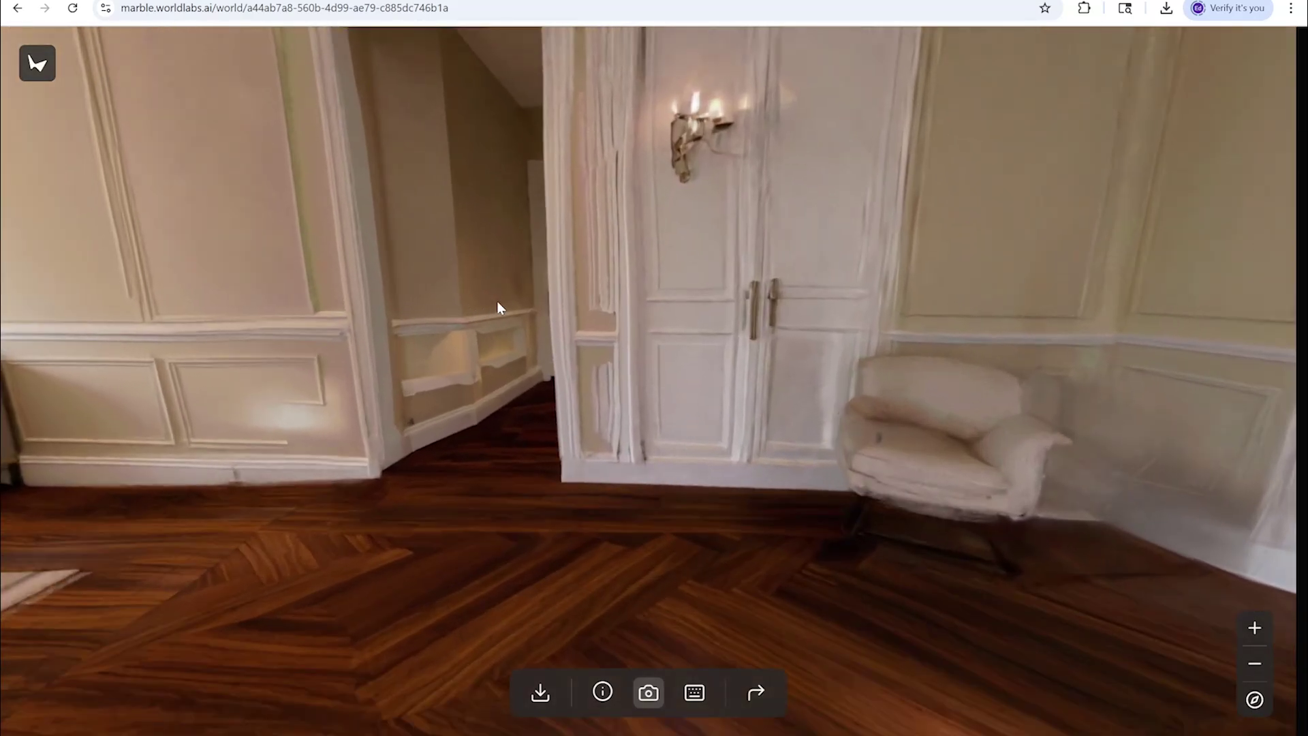
pyautogui.moveTo(496, 301); pyautogui.dragTo(571, 308)
pyautogui.press('a')
pyautogui.press('w')
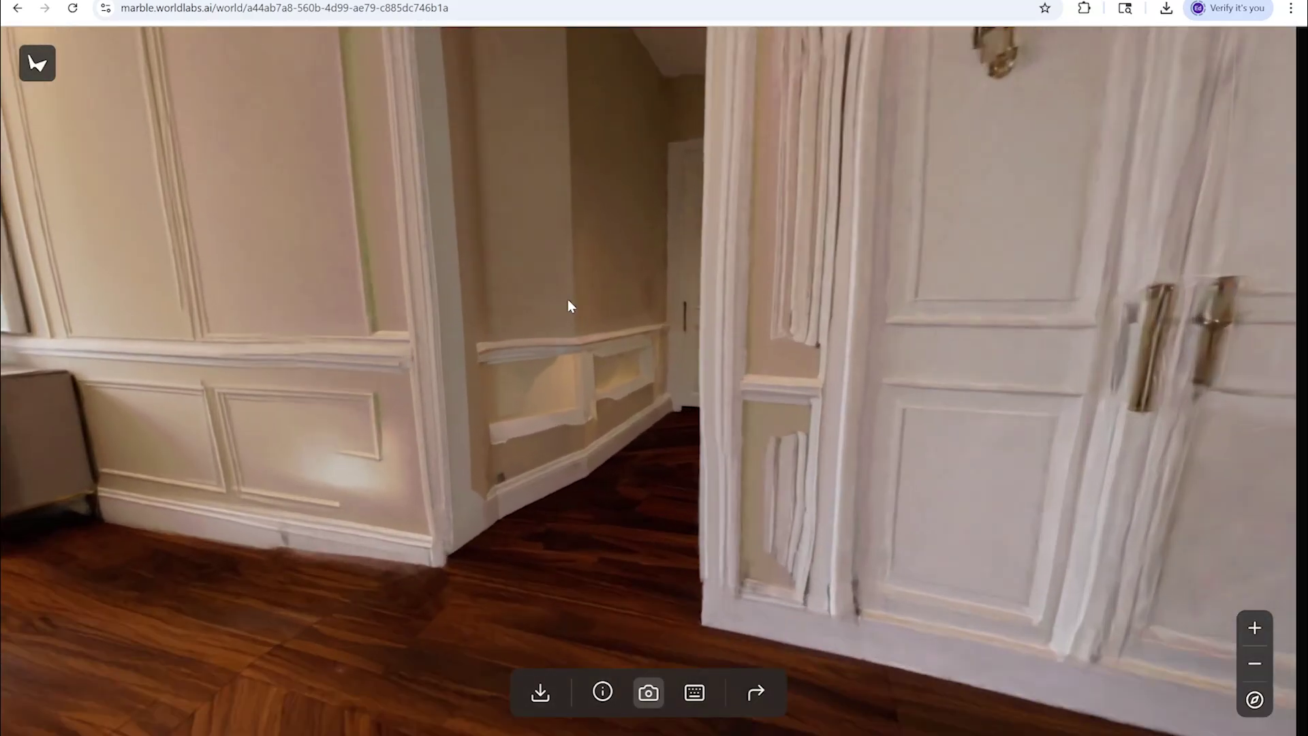
# Walk down the narrow hallway to the white door at its end and back out into the bedroom
pyautogui.press('w')
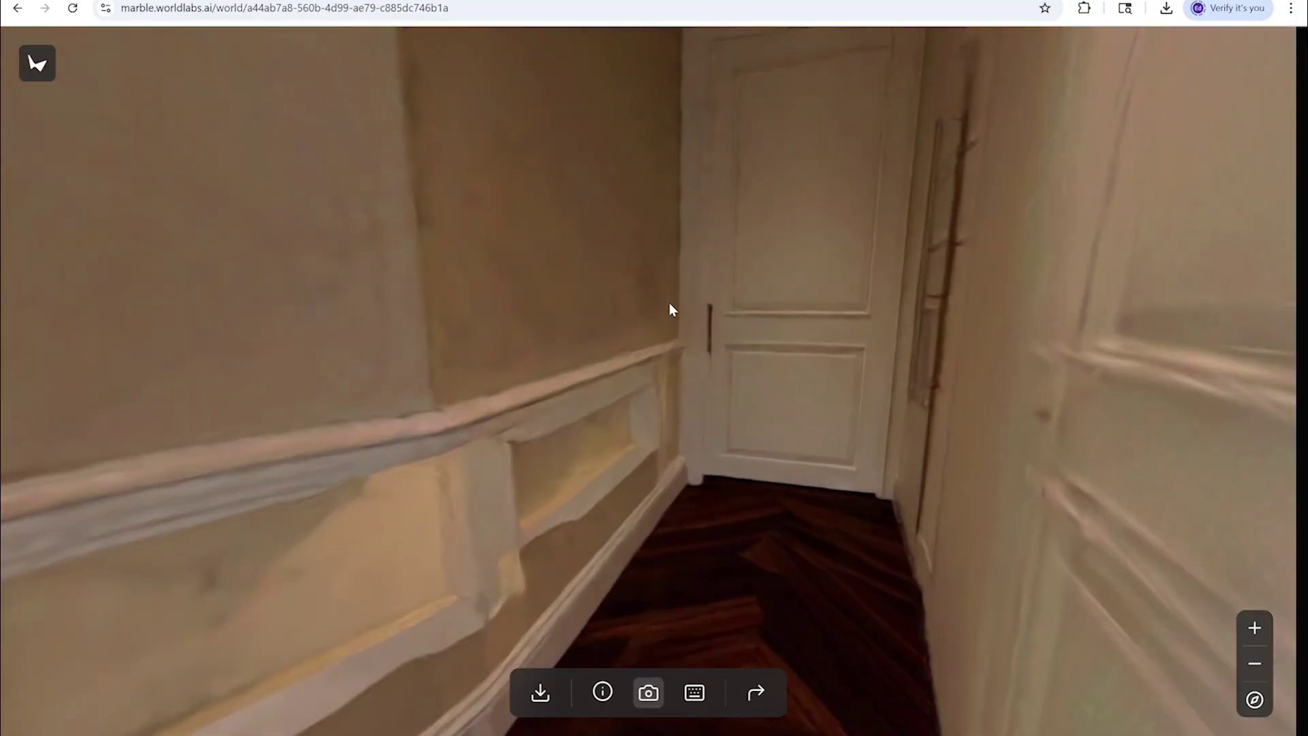
pyautogui.press('d')
pyautogui.press('w')
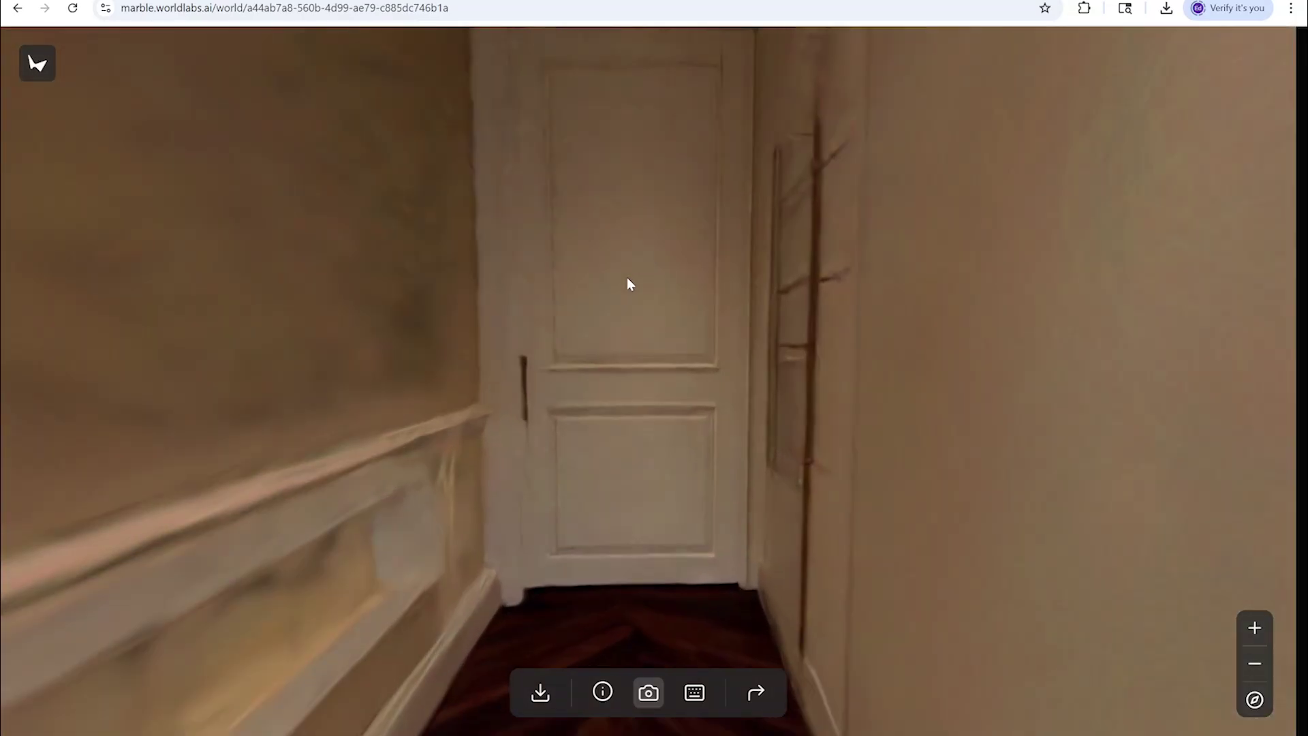
pyautogui.press('w')
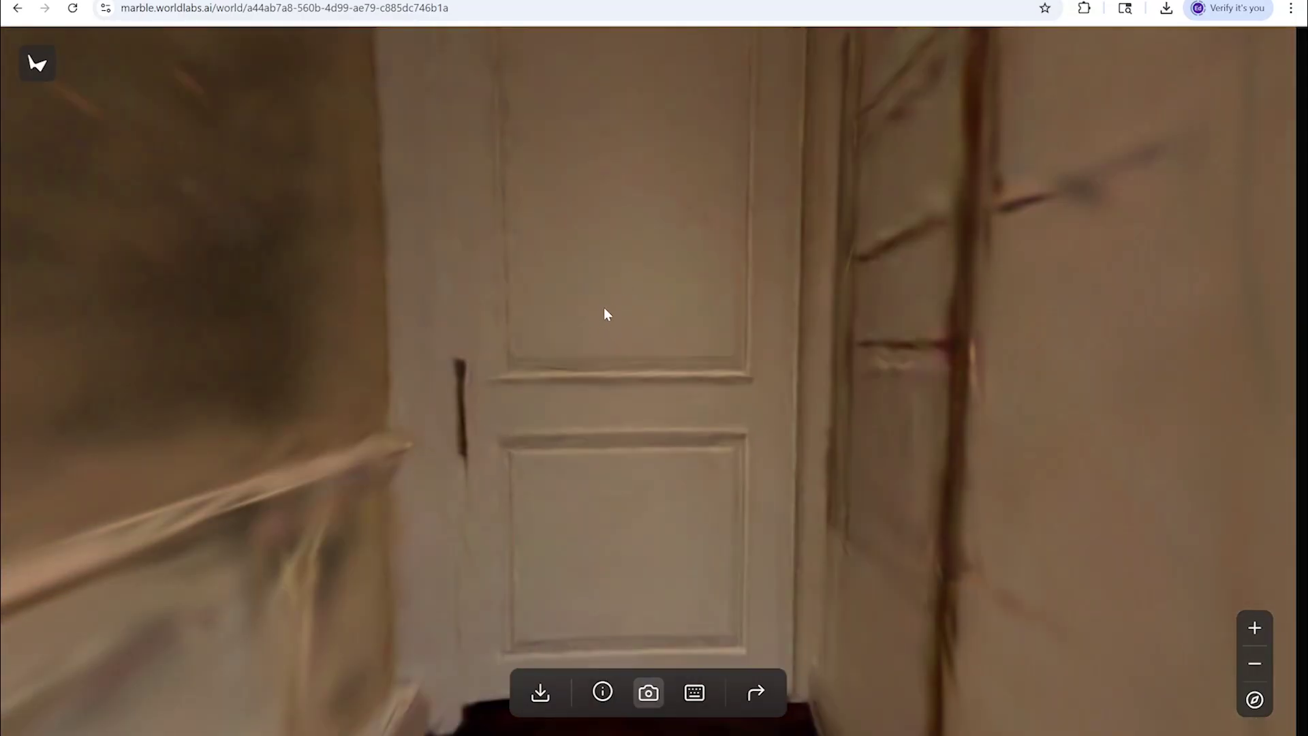
pyautogui.press('s')
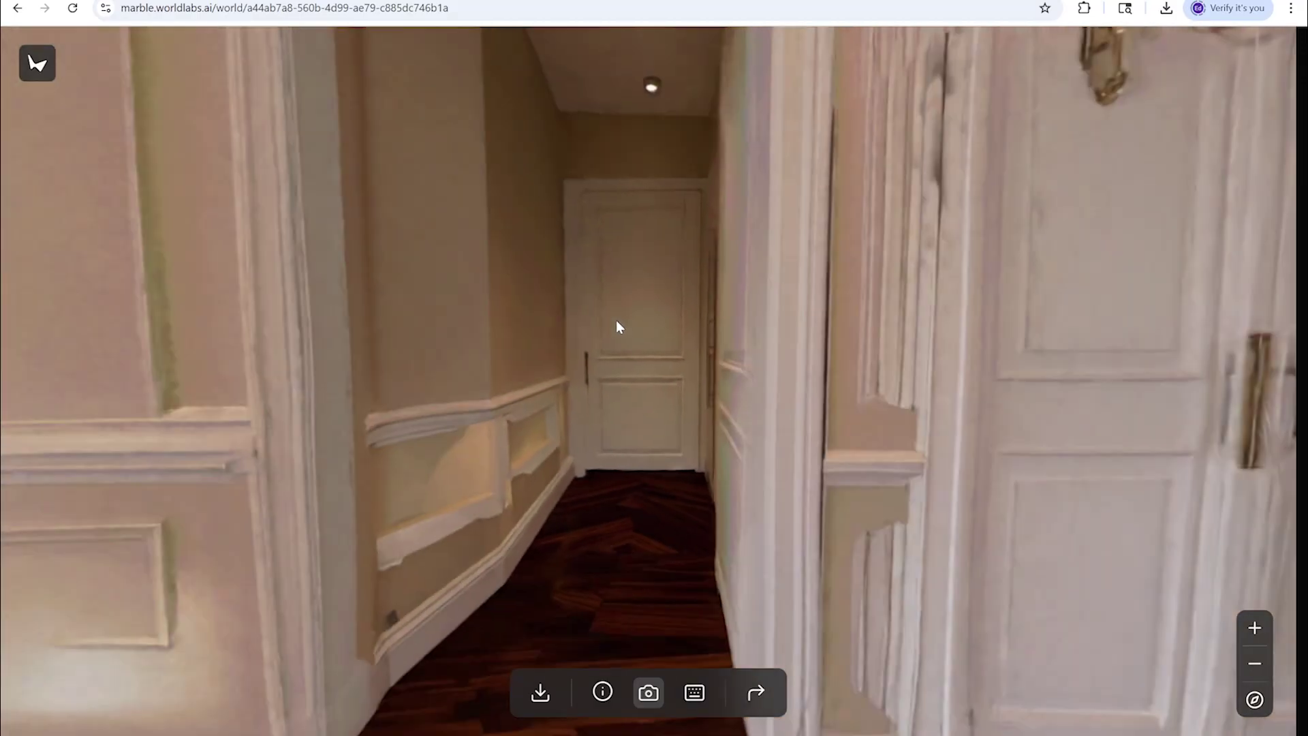
pyautogui.press('s')
# Walk past the dresser to the armchair by the window and look back across the bed and room
pyautogui.moveTo(822, 348); pyautogui.dragTo(541, 372)
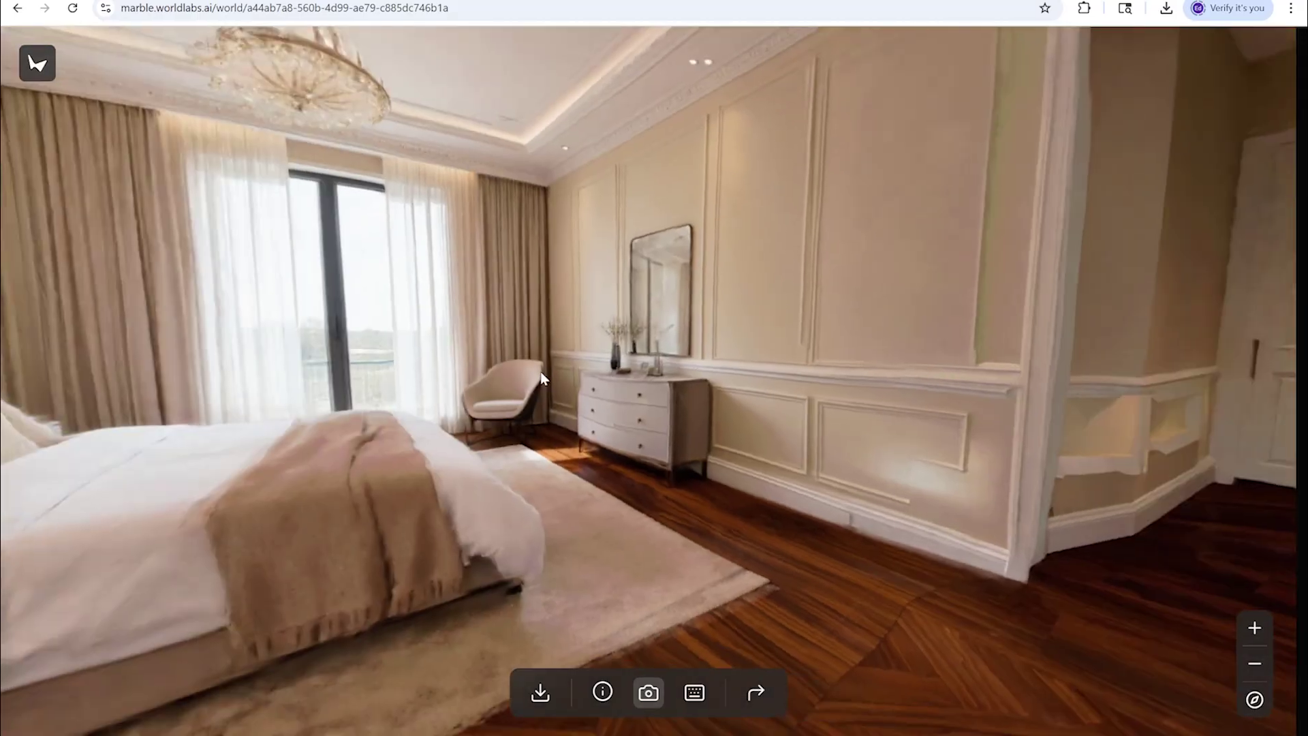
pyautogui.press('w')
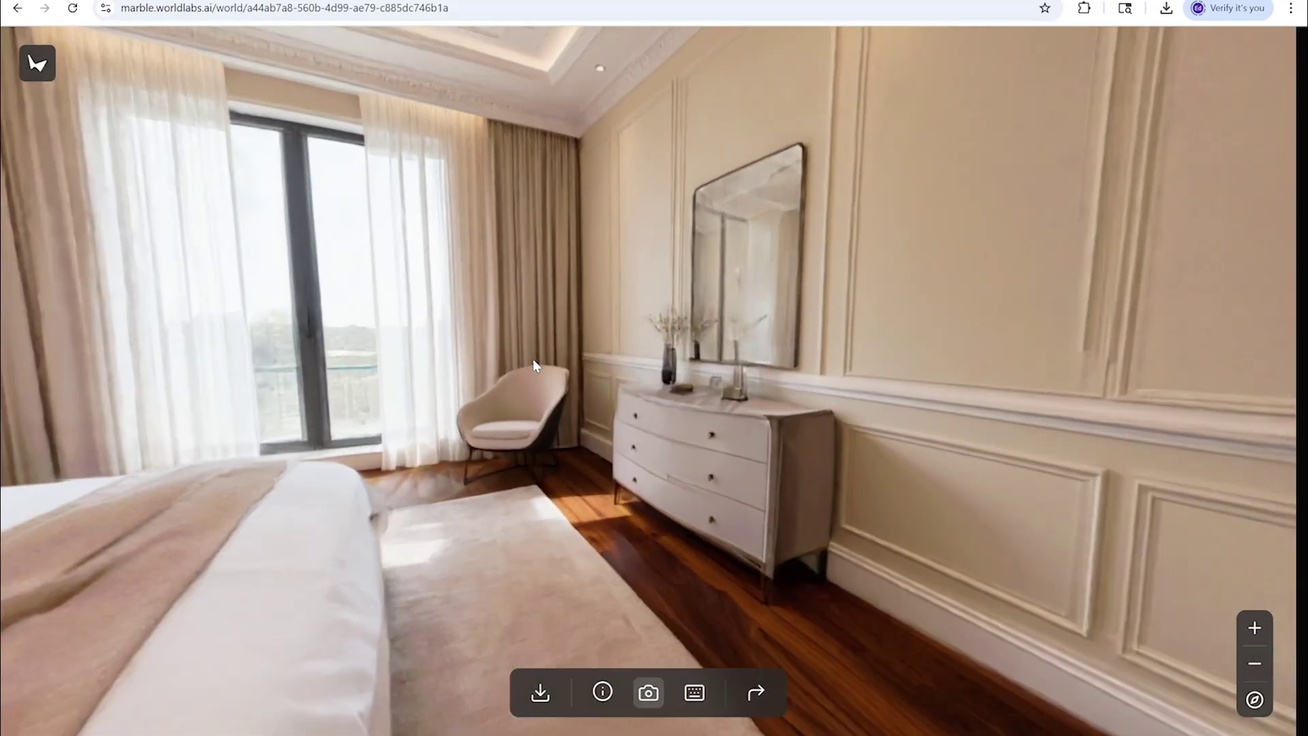
pyautogui.press('w')
pyautogui.moveTo(534, 361); pyautogui.dragTo(513, 392)
pyautogui.press('w')
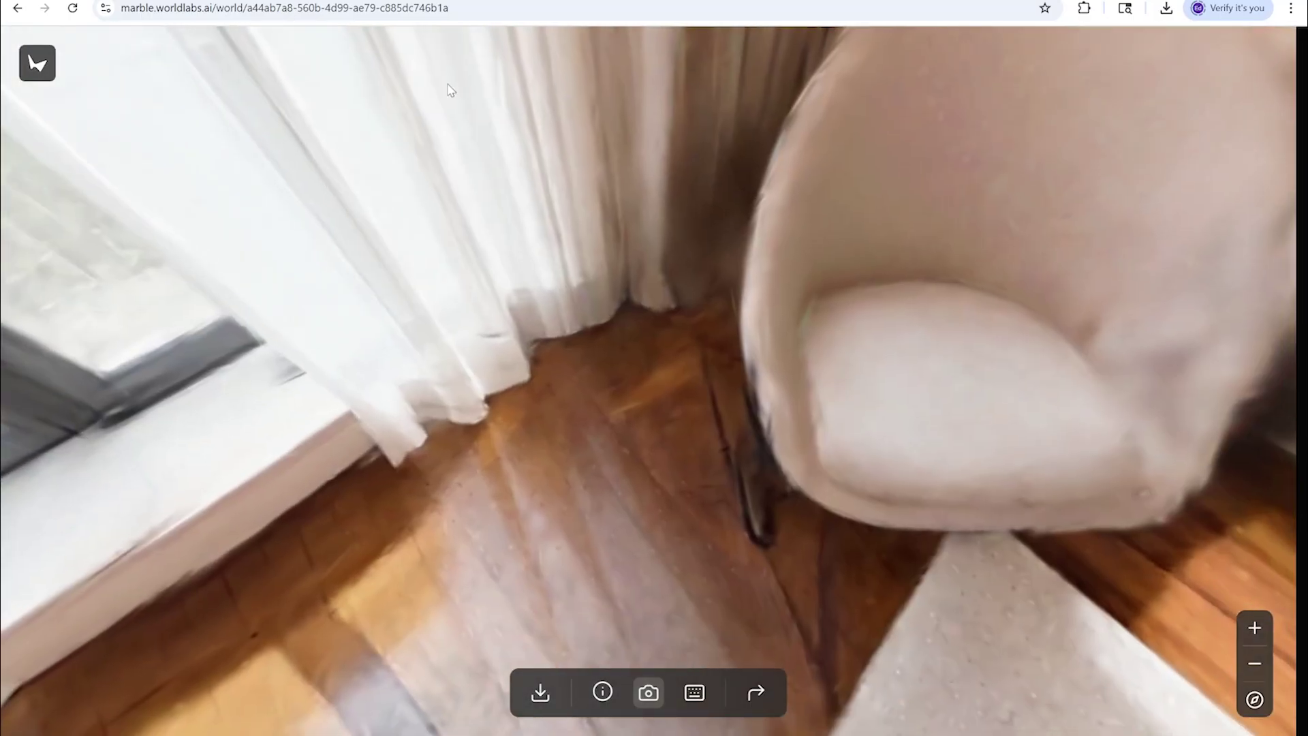
pyautogui.moveTo(449, 86); pyautogui.dragTo(278, 141)
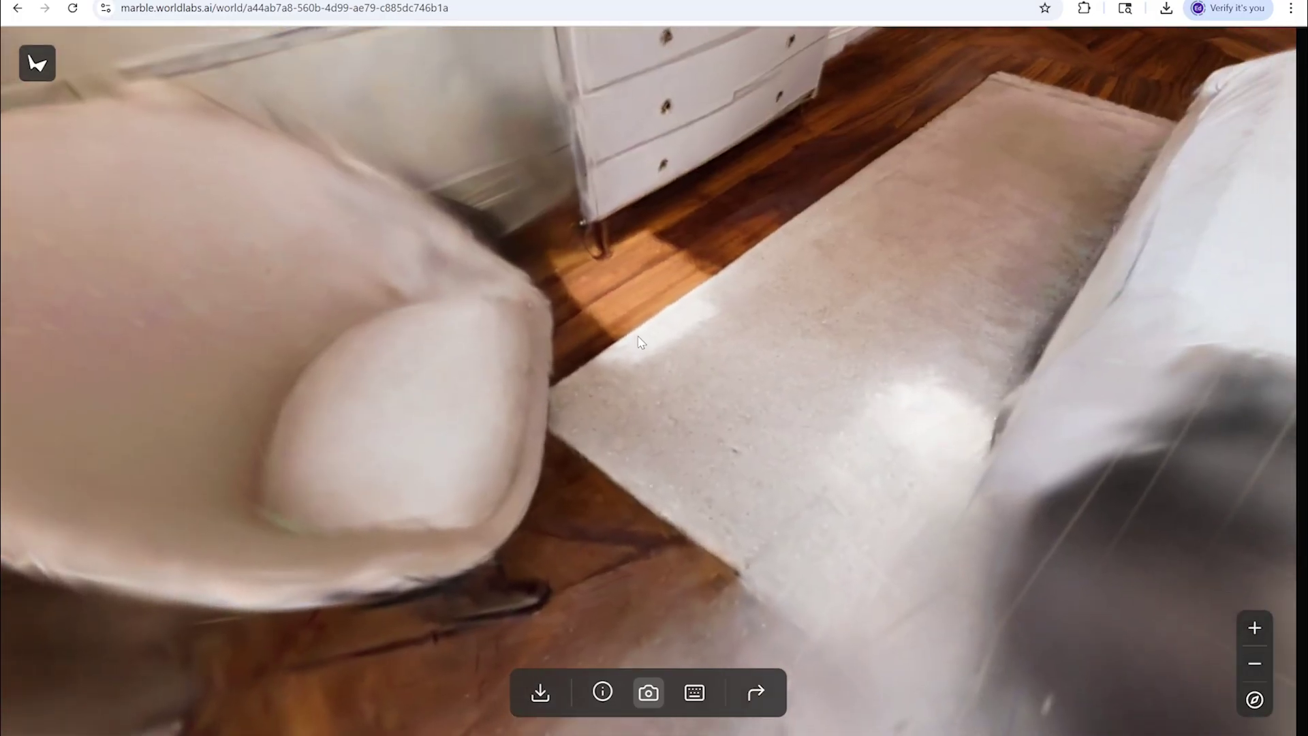
pyautogui.moveTo(705, 154); pyautogui.dragTo(501, 329)
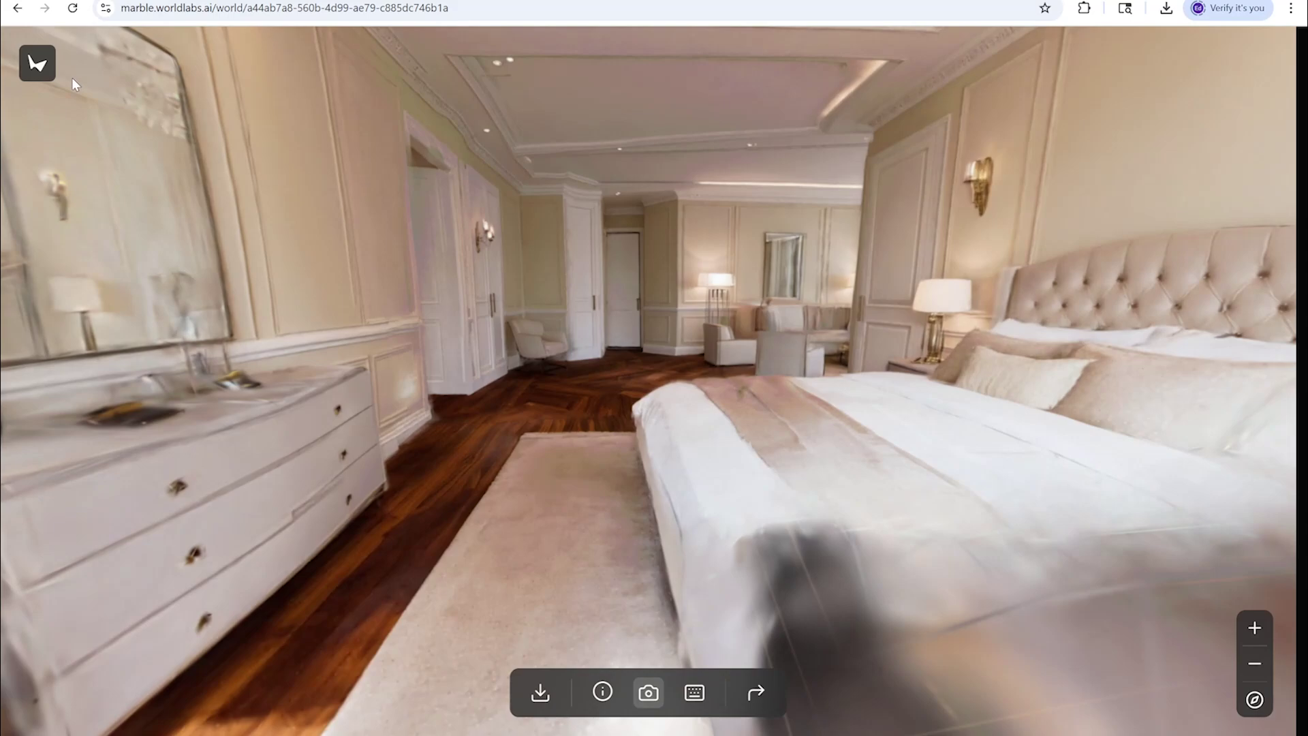
# Leave the luxurious bedroom world and browse the own generated worlds back up to the newest entry
pyautogui.click(36, 65)
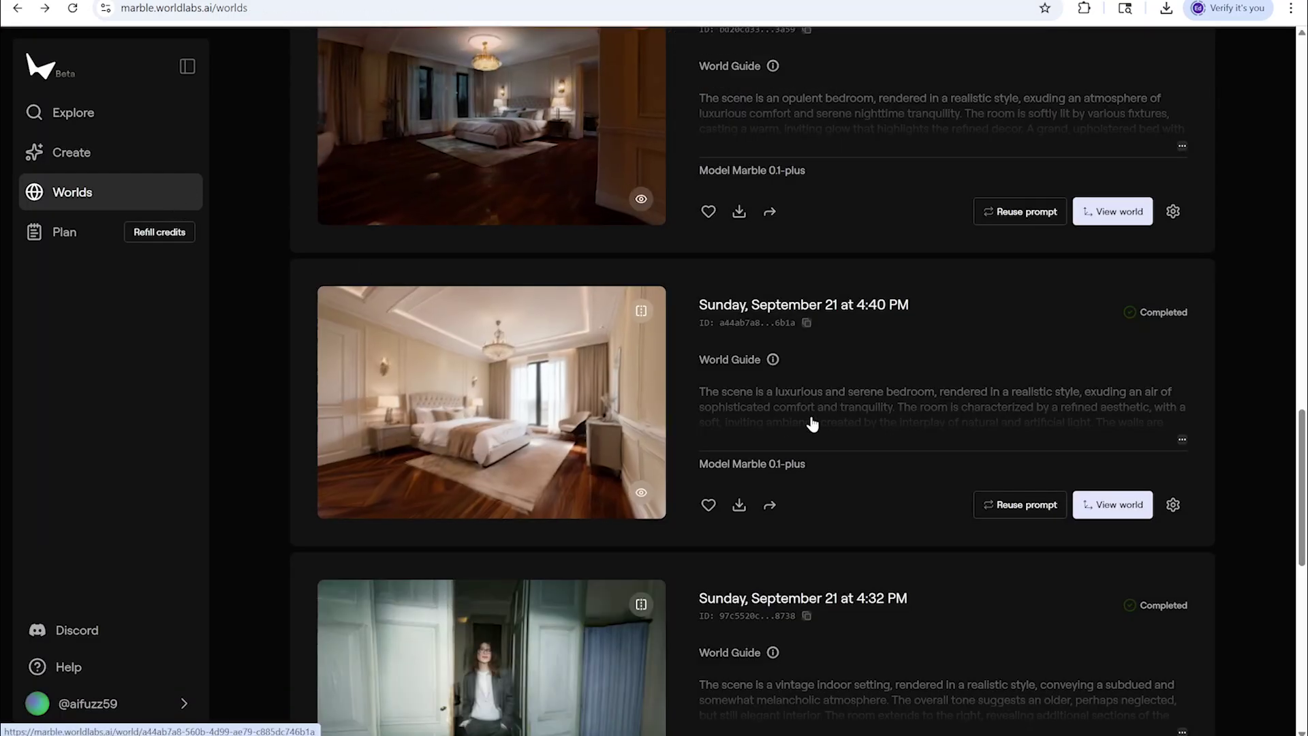
pyautogui.scroll(-5, 851, 408)
pyautogui.scroll(-5, 874, 413)
pyautogui.scroll(15, 865, 411)
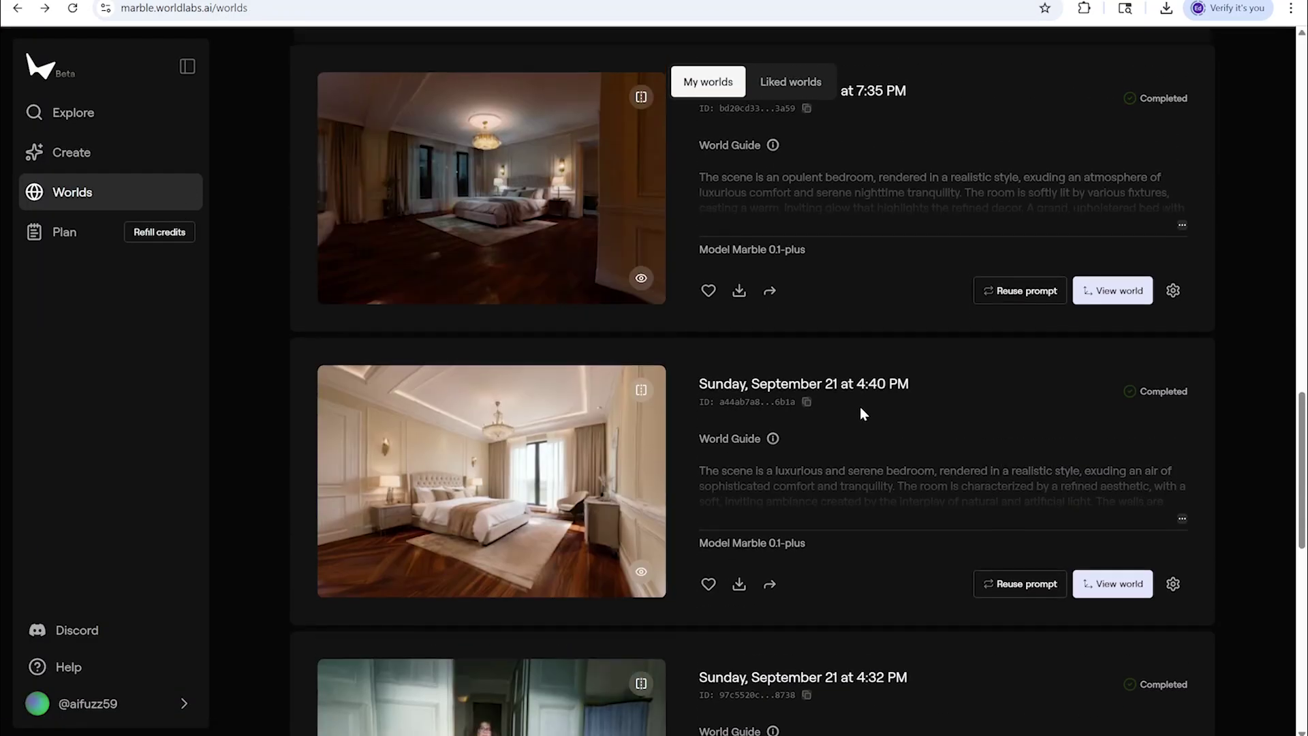
pyautogui.scroll(5, 845, 380)
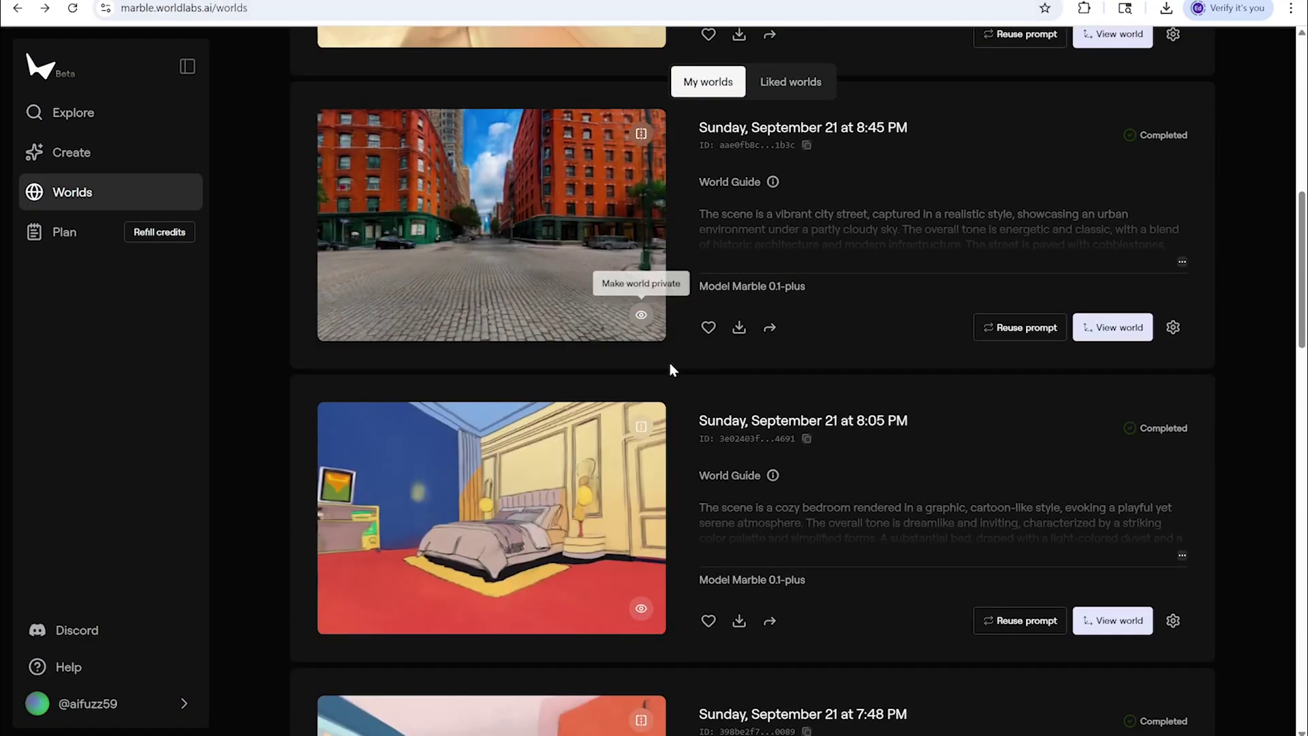
pyautogui.scroll(10, 668, 364)
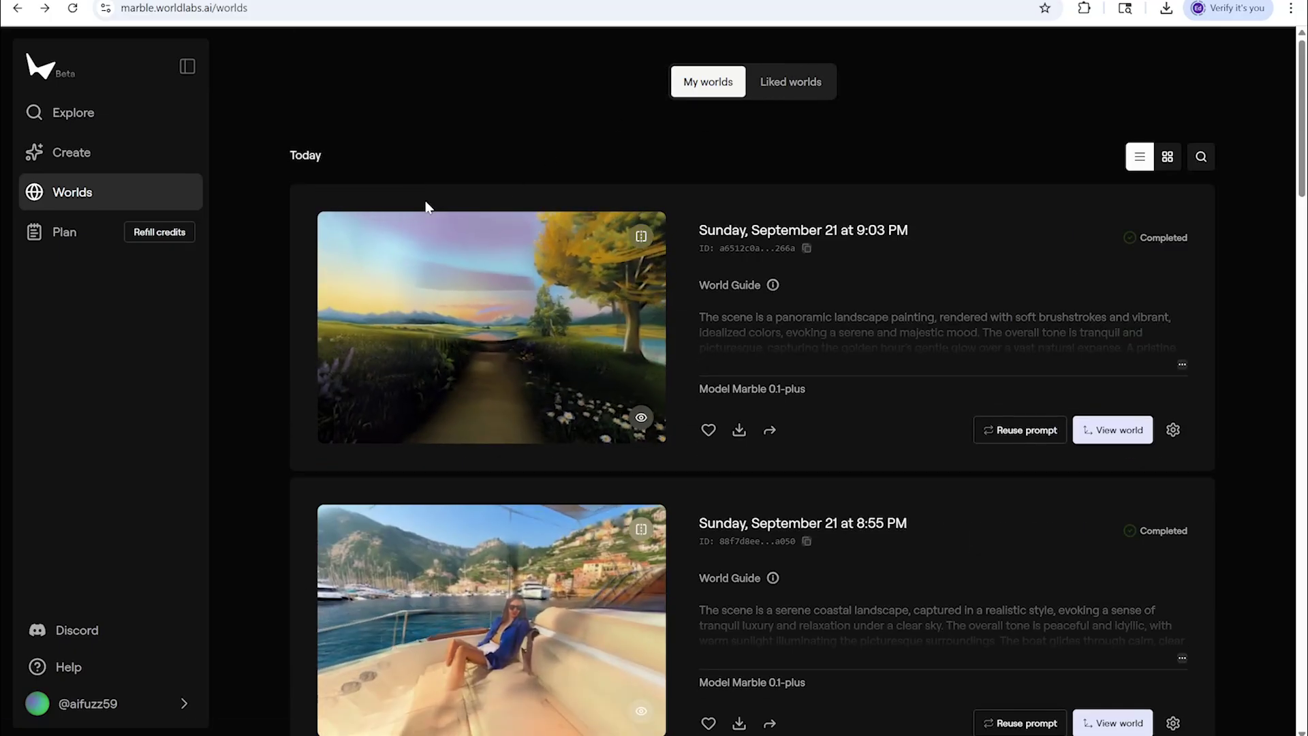
# Create a new 3D world from the landscape line drawing iuyt.png with the Marble 0.1-plus model
pyautogui.click(72, 154)
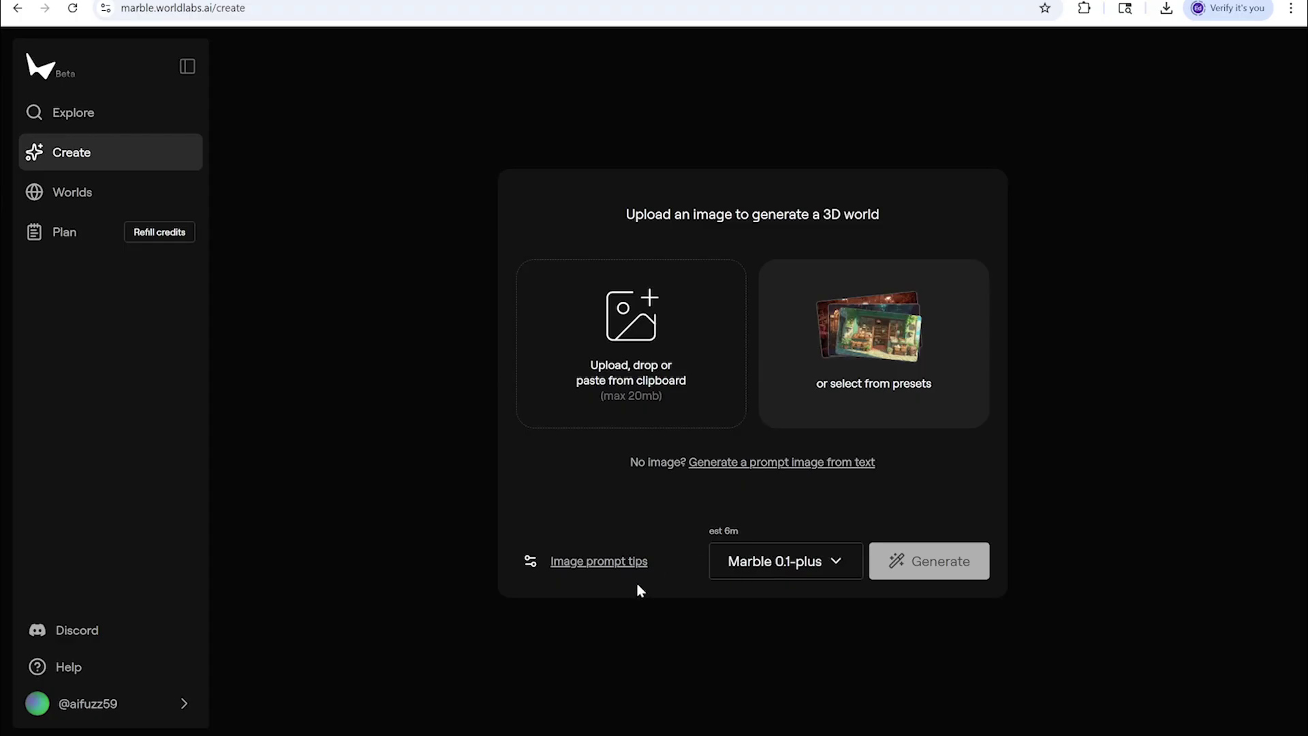
pyautogui.click(715, 571)
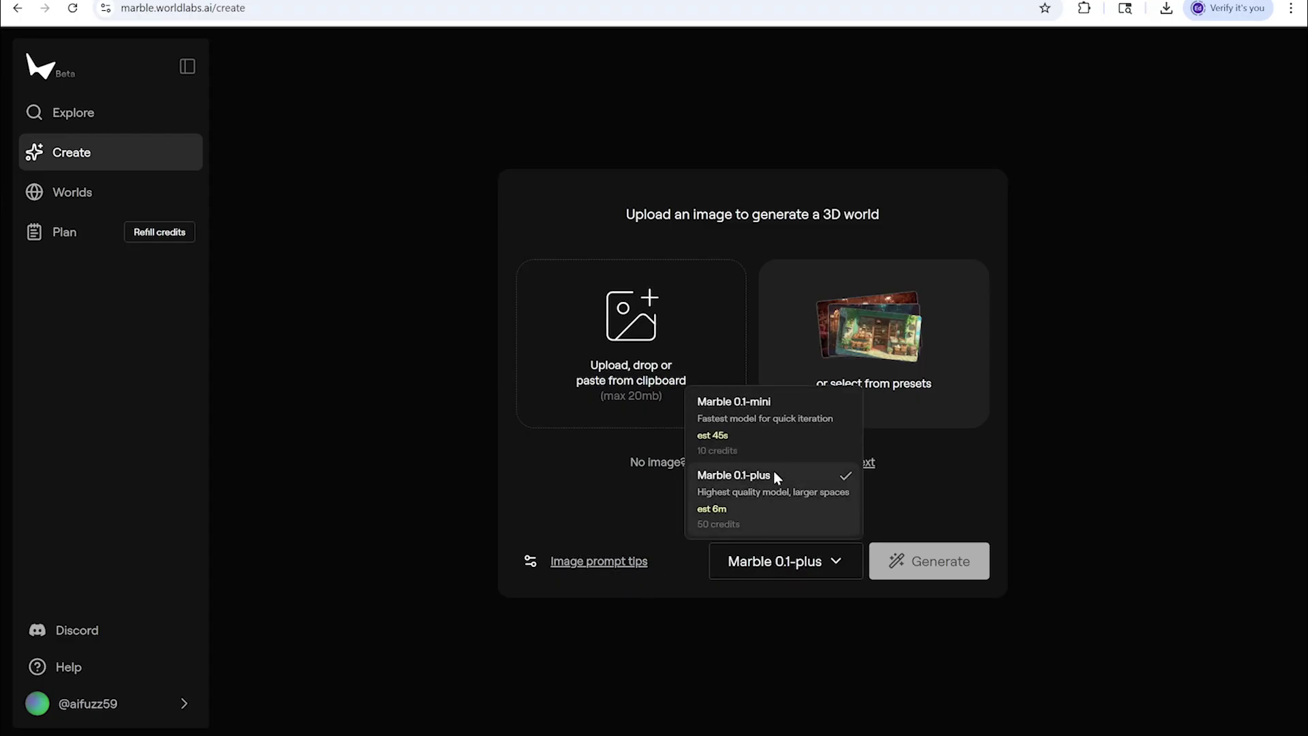
pyautogui.click(780, 514)
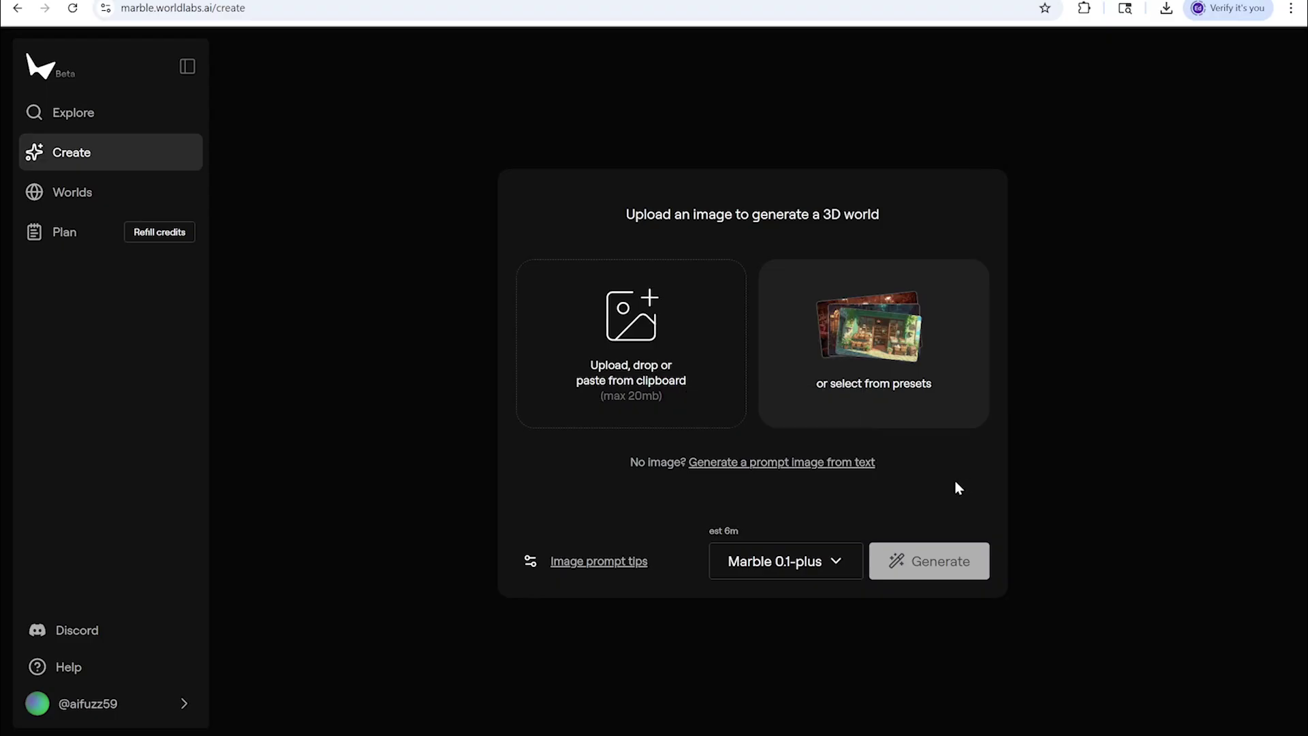
pyautogui.click(587, 310)
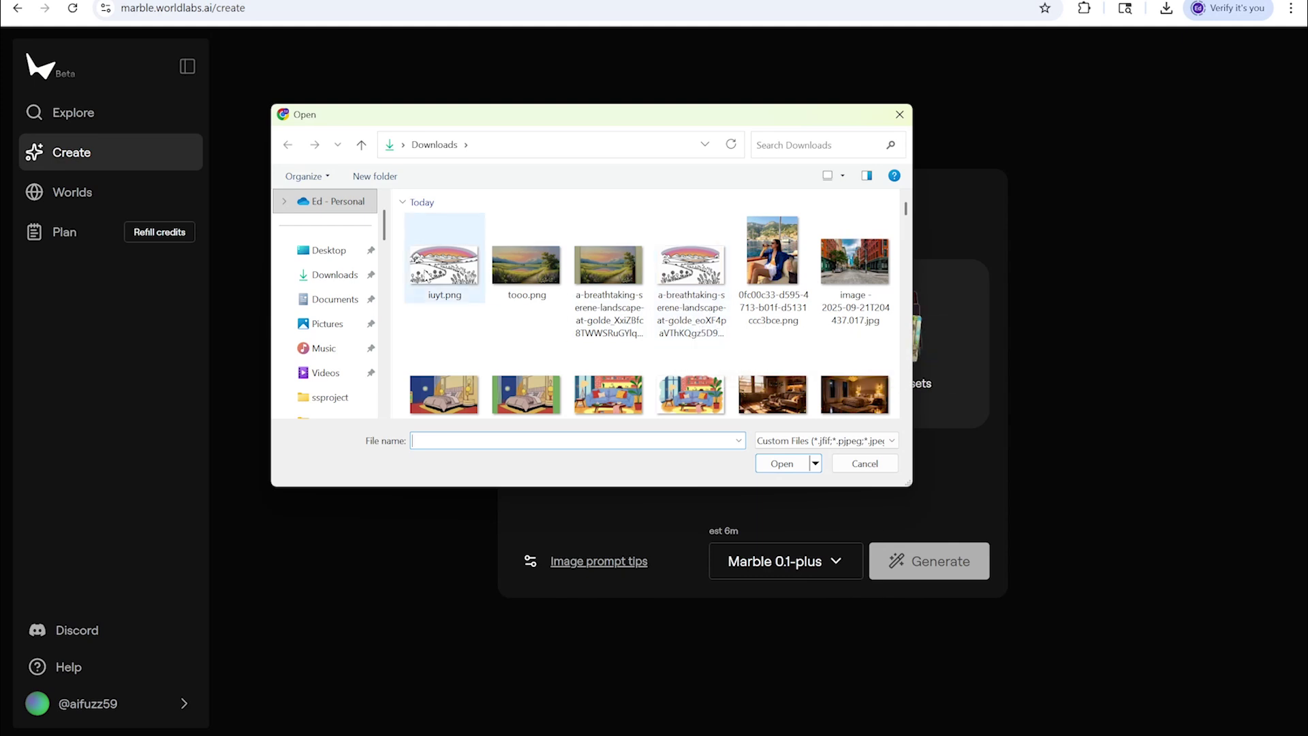
pyautogui.click(781, 465)
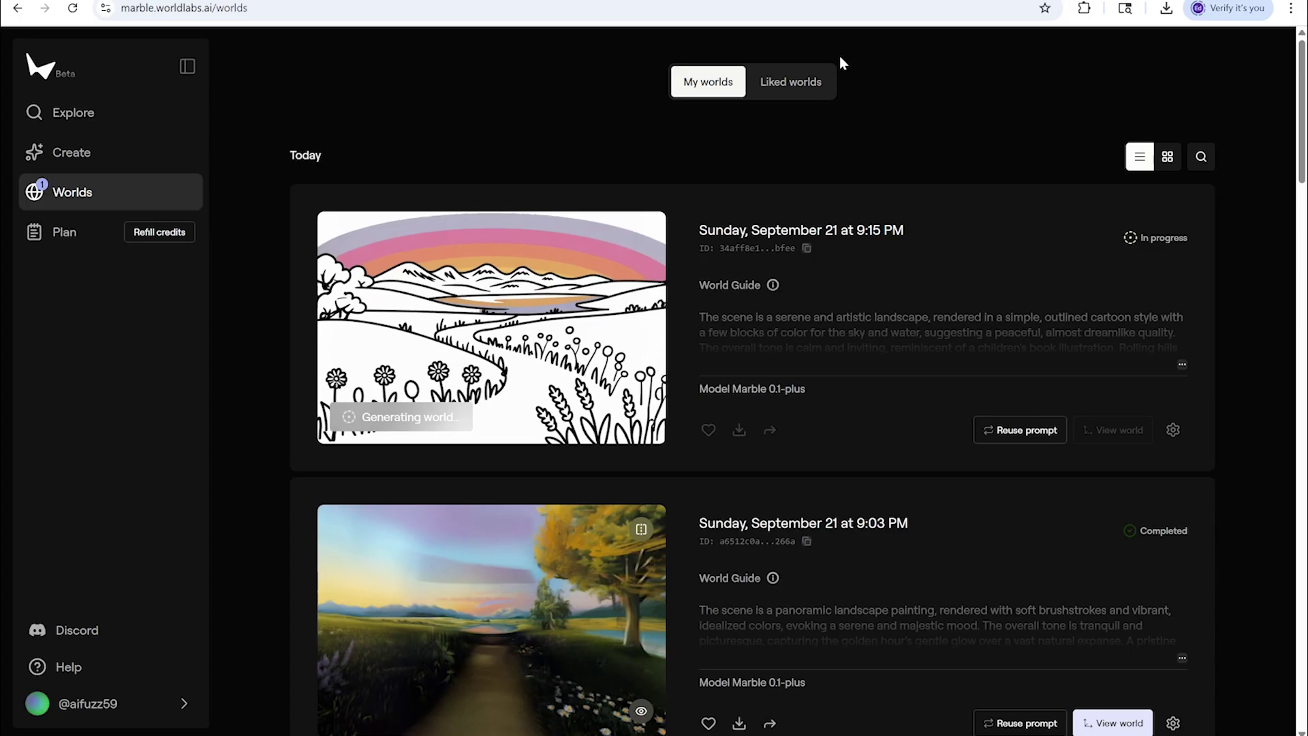
# Check the liked worlds list and review the account's subscription plan and credit details
pyautogui.click(795, 91)
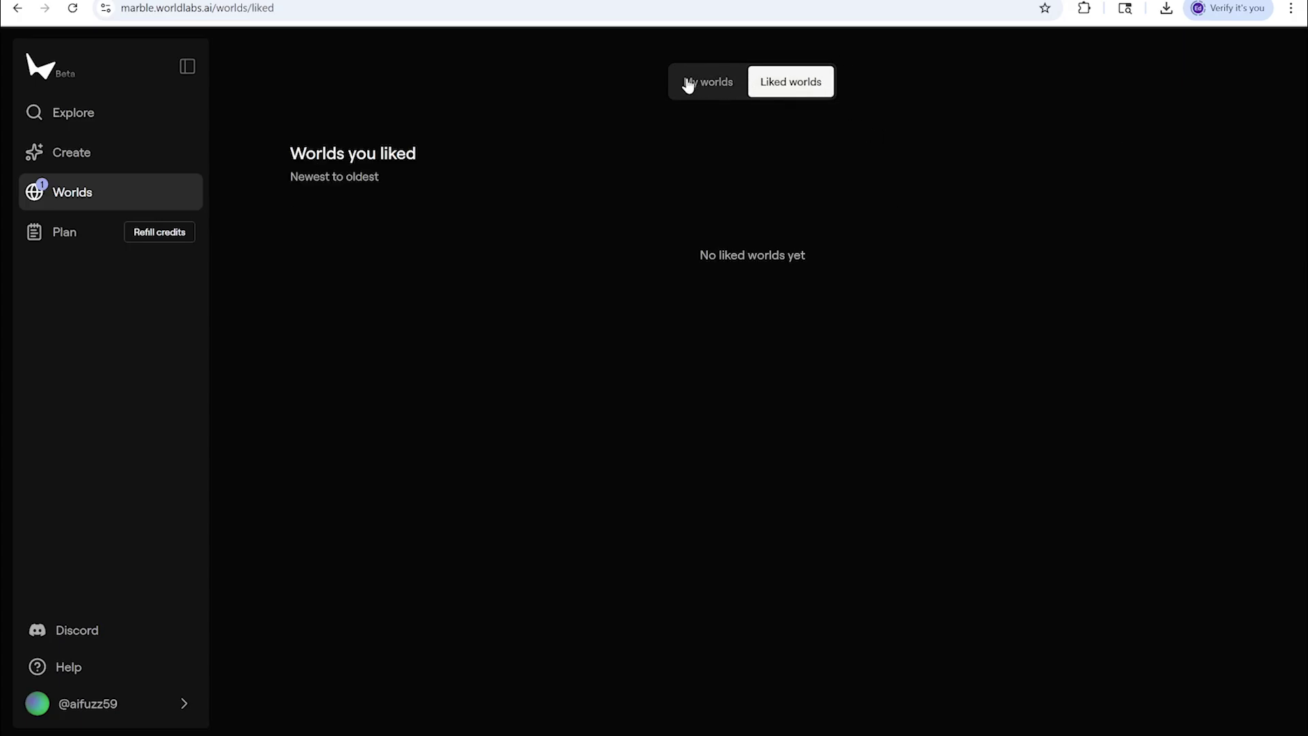
pyautogui.click(687, 83)
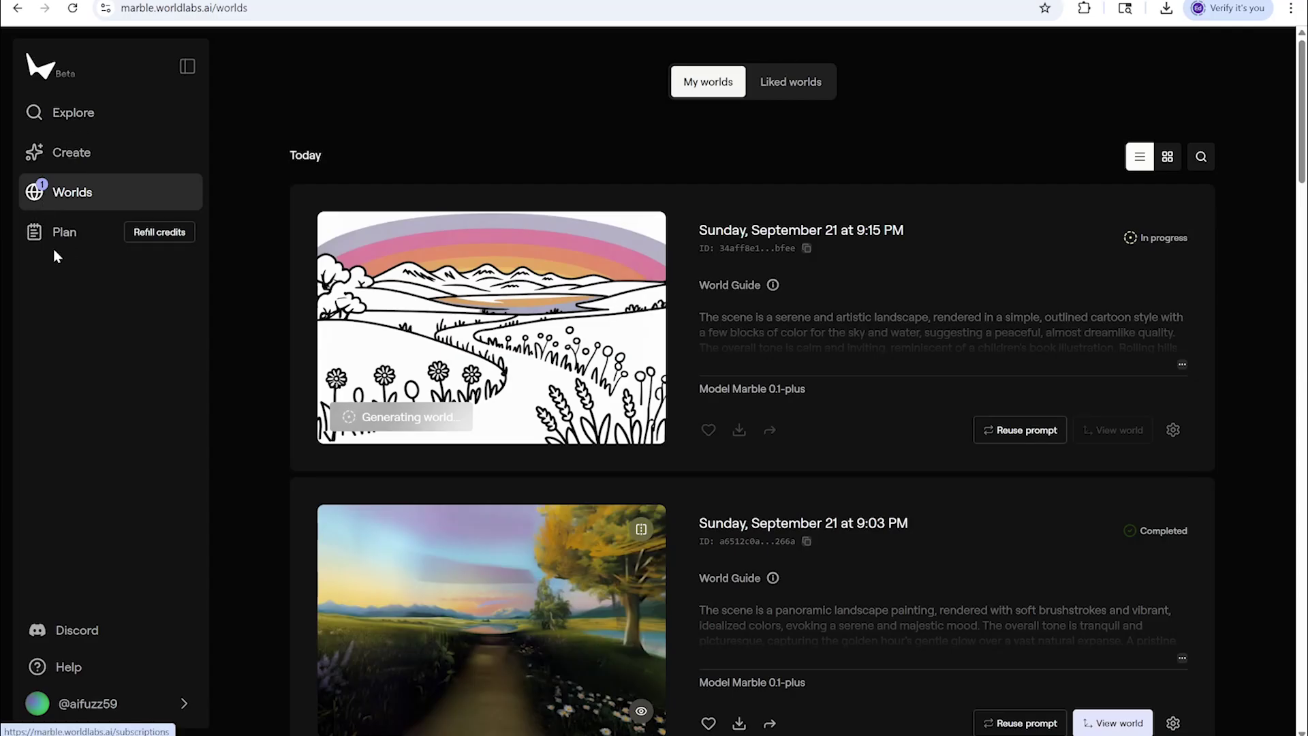
pyautogui.click(62, 235)
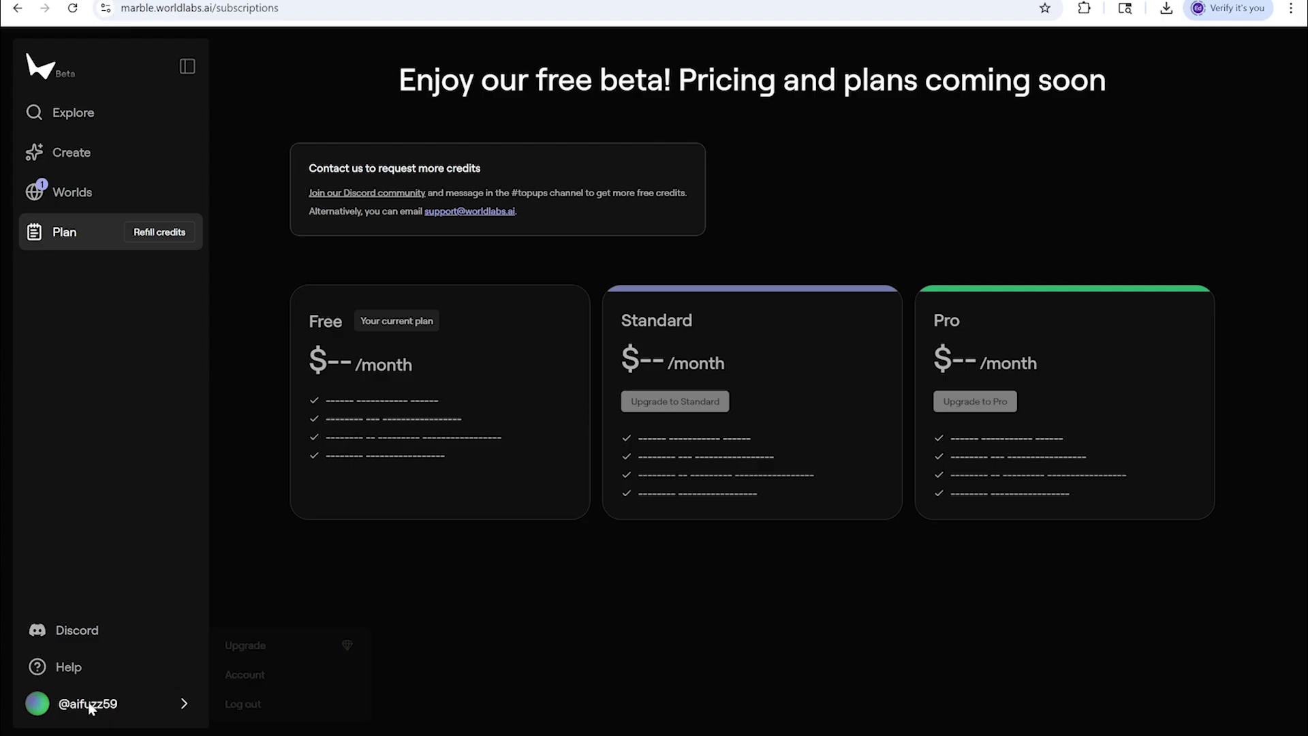
pyautogui.click(304, 683)
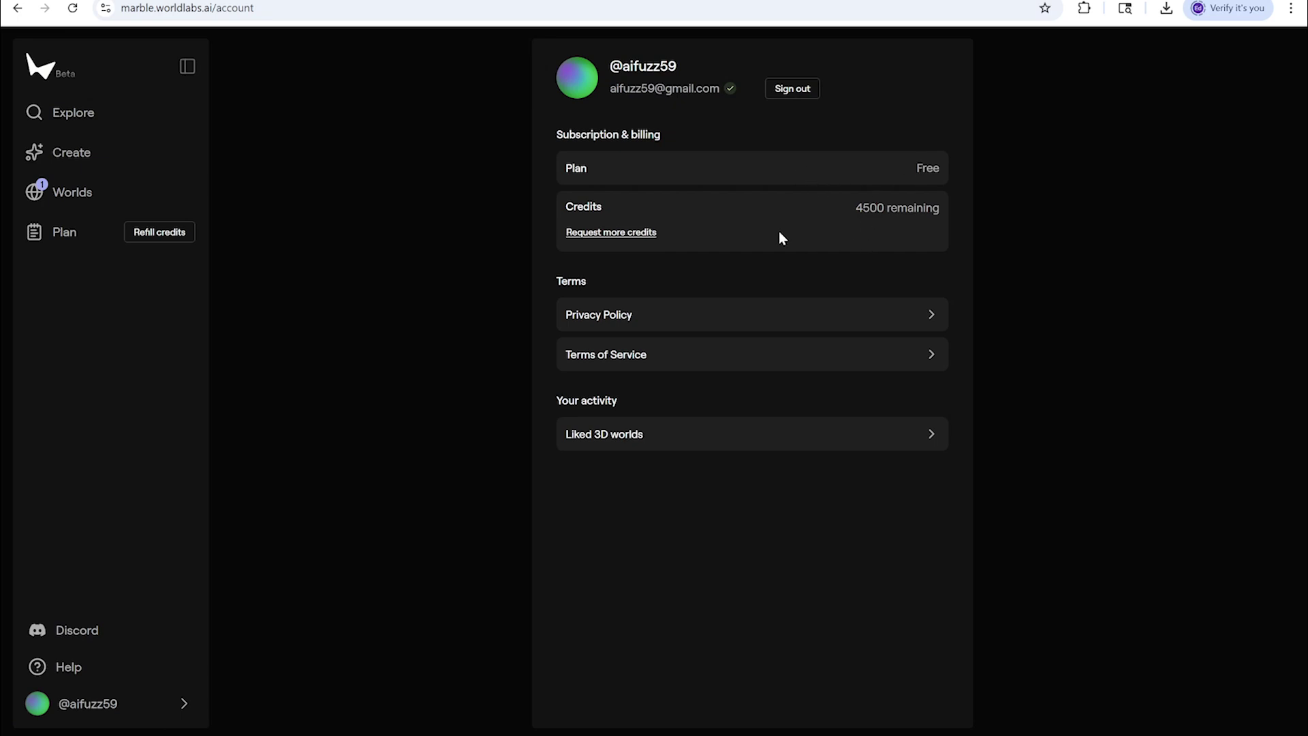
# Open the community gallery of all 3D worlds and browse down through its scenes
pyautogui.click(68, 121)
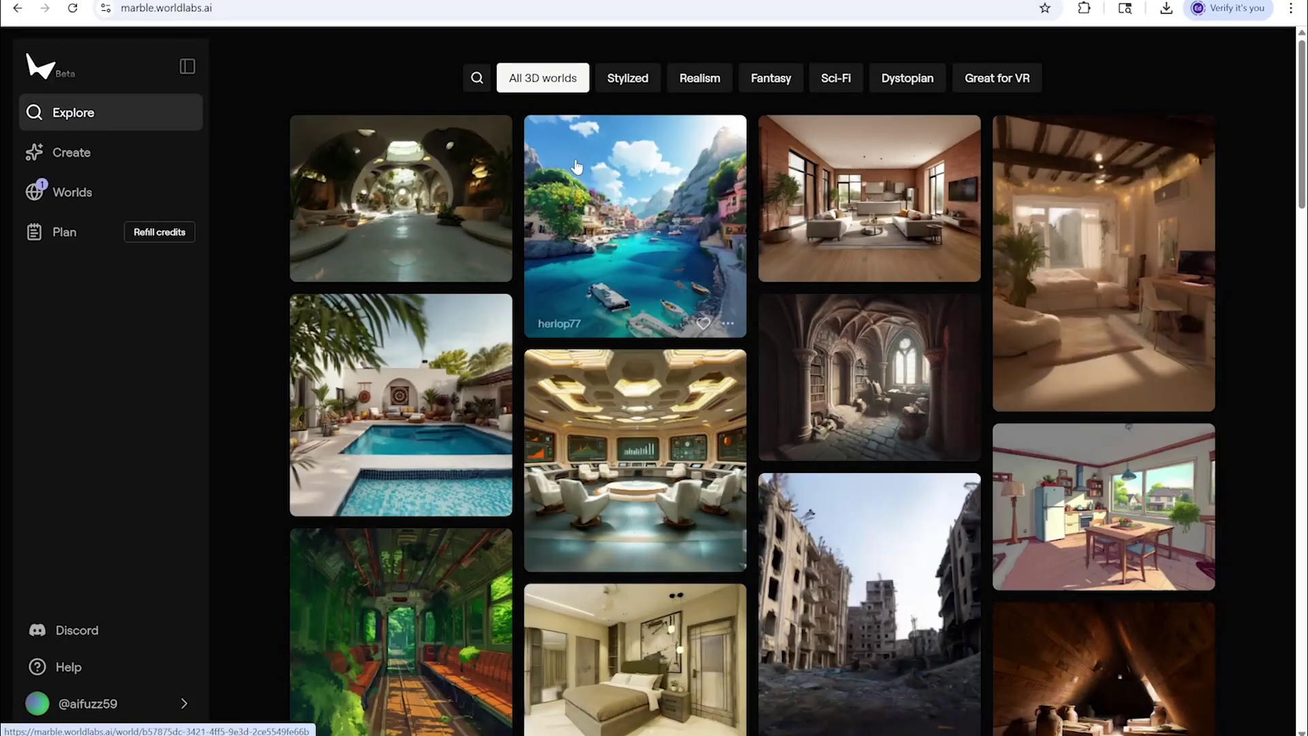
pyautogui.scroll(-1, 949, 276)
pyautogui.scroll(-4, 949, 275)
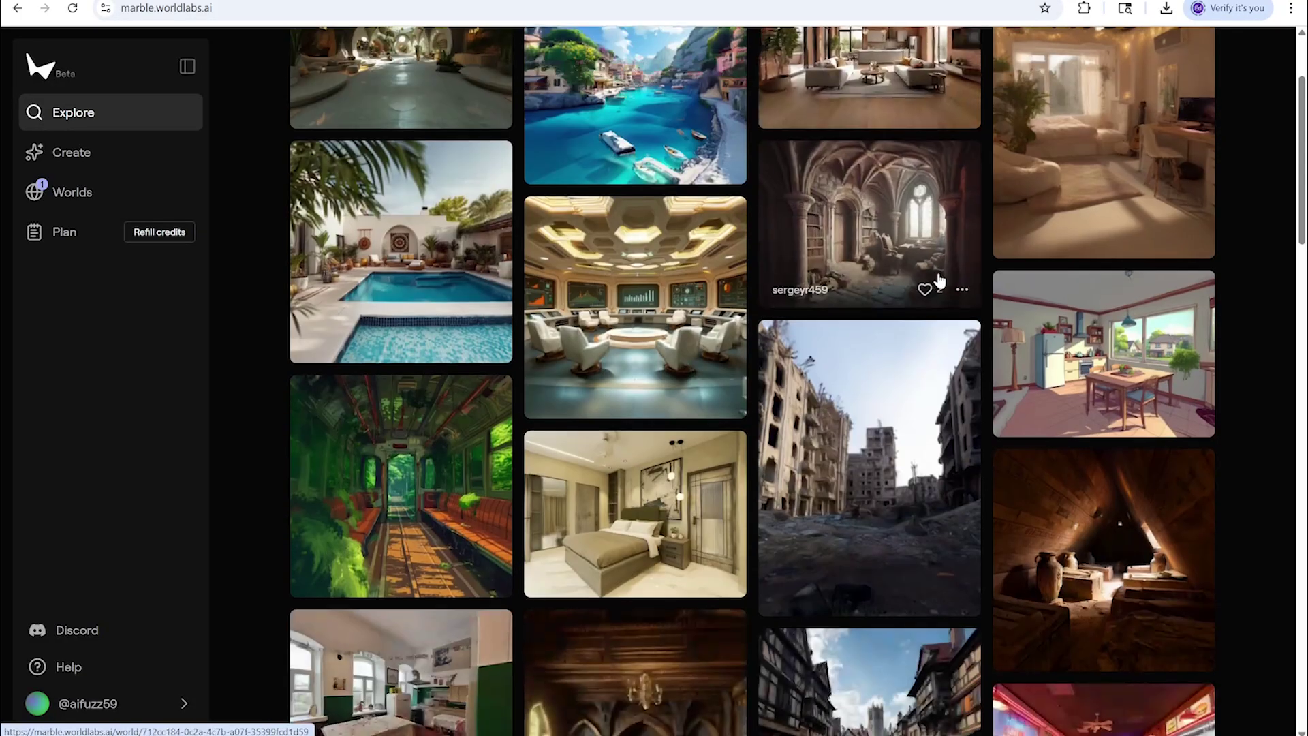
pyautogui.scroll(-1, 929, 283)
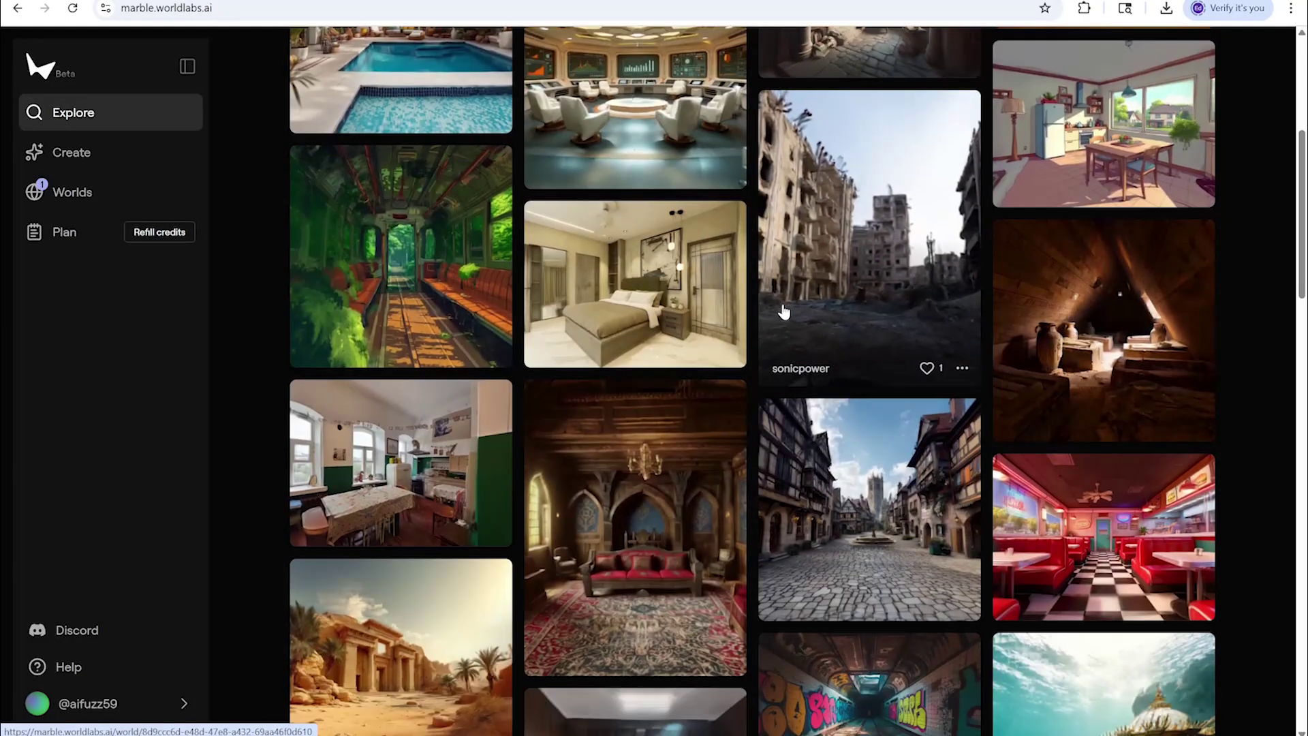
pyautogui.scroll(1, 754, 304)
pyautogui.scroll(-2, 711, 330)
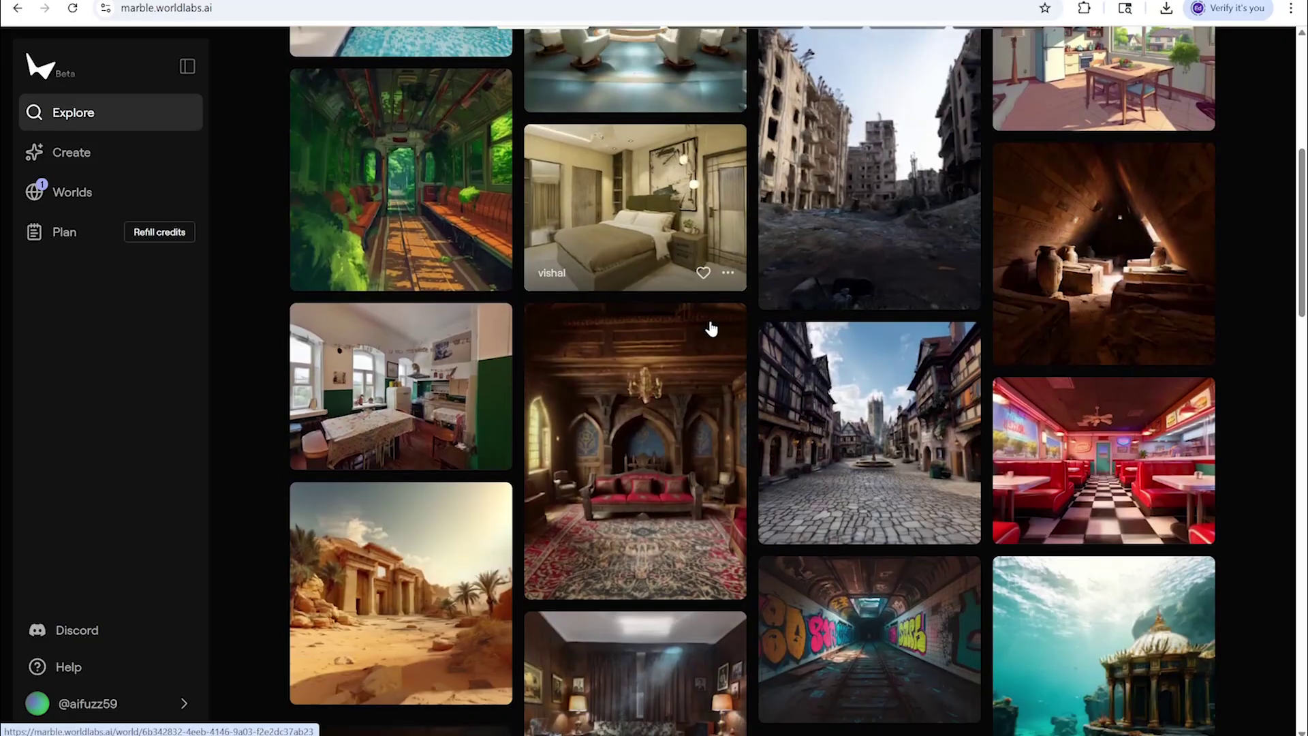
pyautogui.scroll(-2, 708, 334)
pyautogui.scroll(-2, 765, 371)
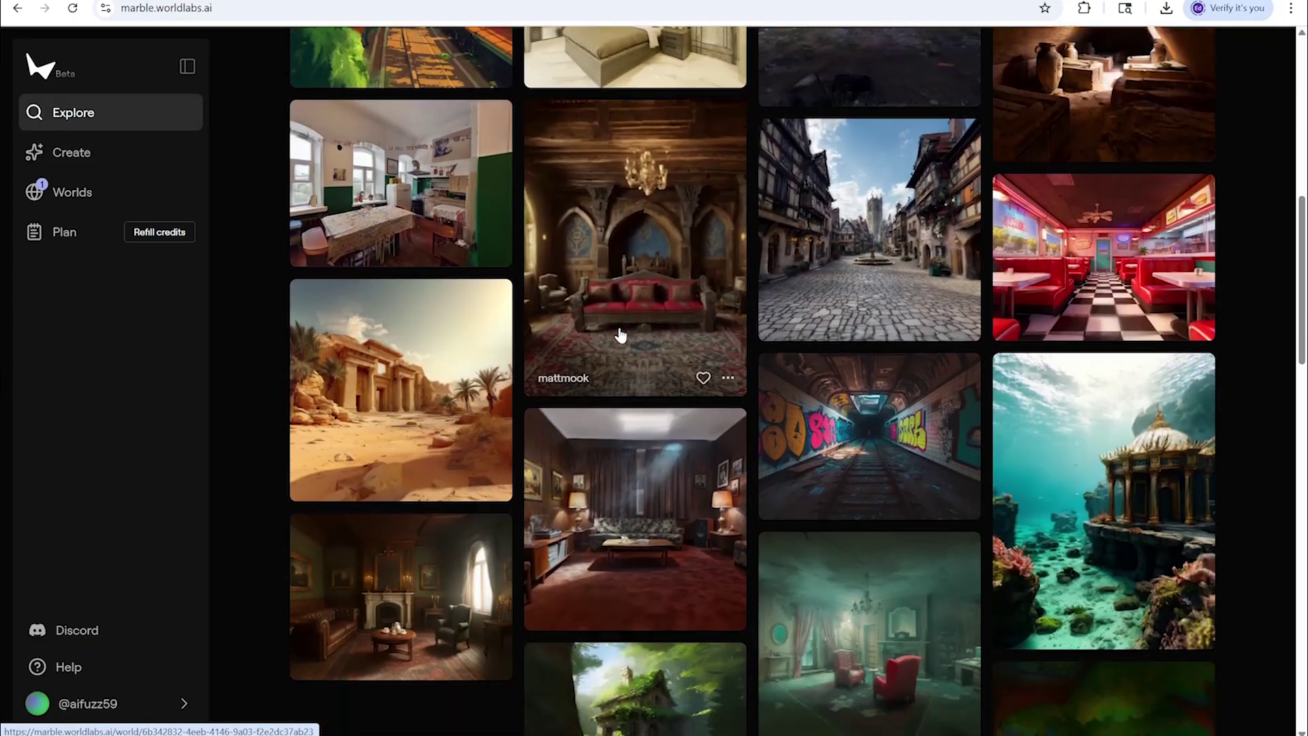
pyautogui.scroll(-2, 675, 336)
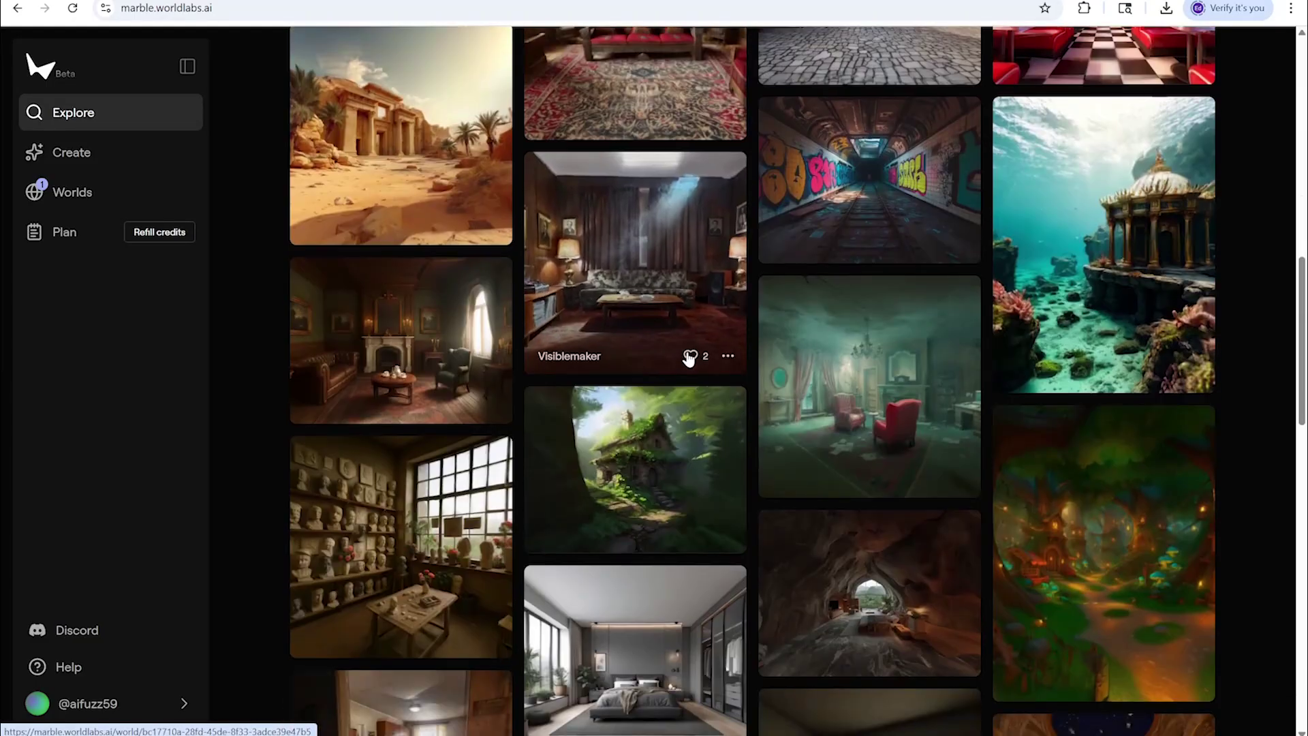
# Browse further down the community gallery and open the dim bedroom world with portrait paintings and a window
pyautogui.scroll(-2, 677, 350)
pyautogui.scroll(-1, 675, 361)
pyautogui.scroll(-1, 671, 365)
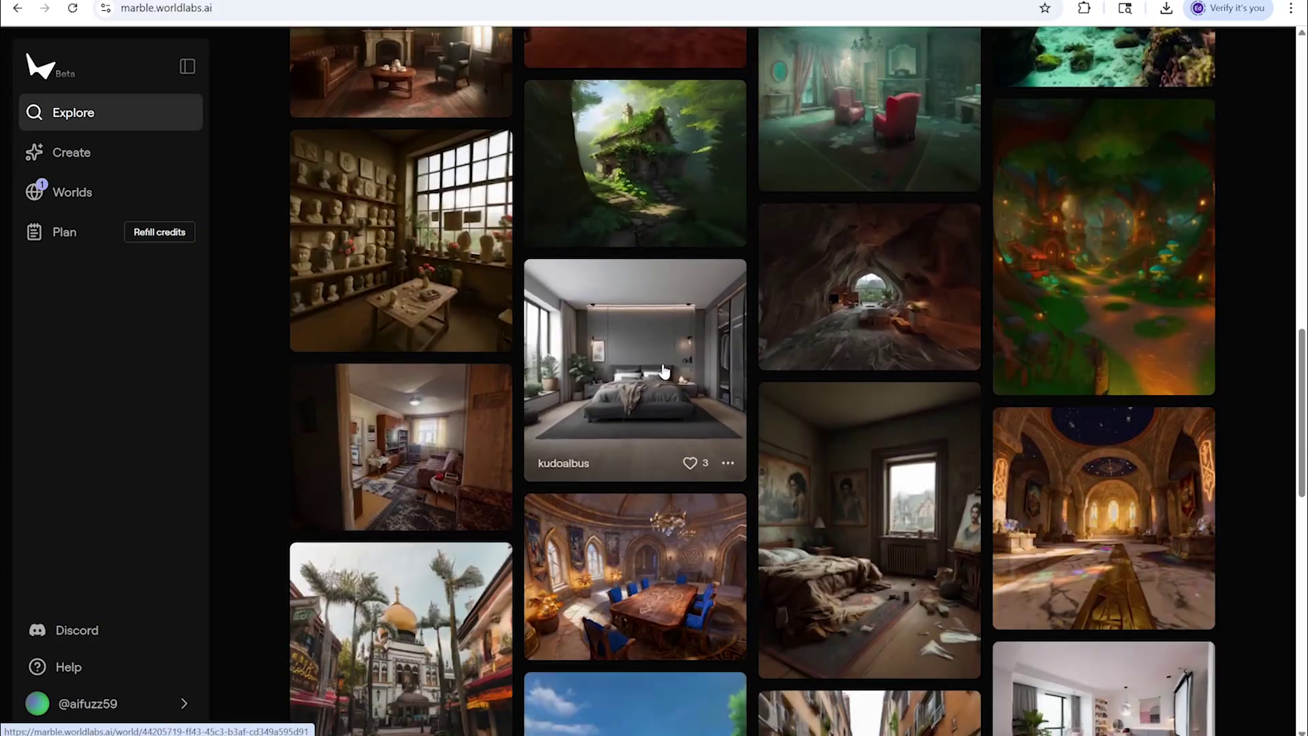
pyautogui.scroll(-2, 627, 359)
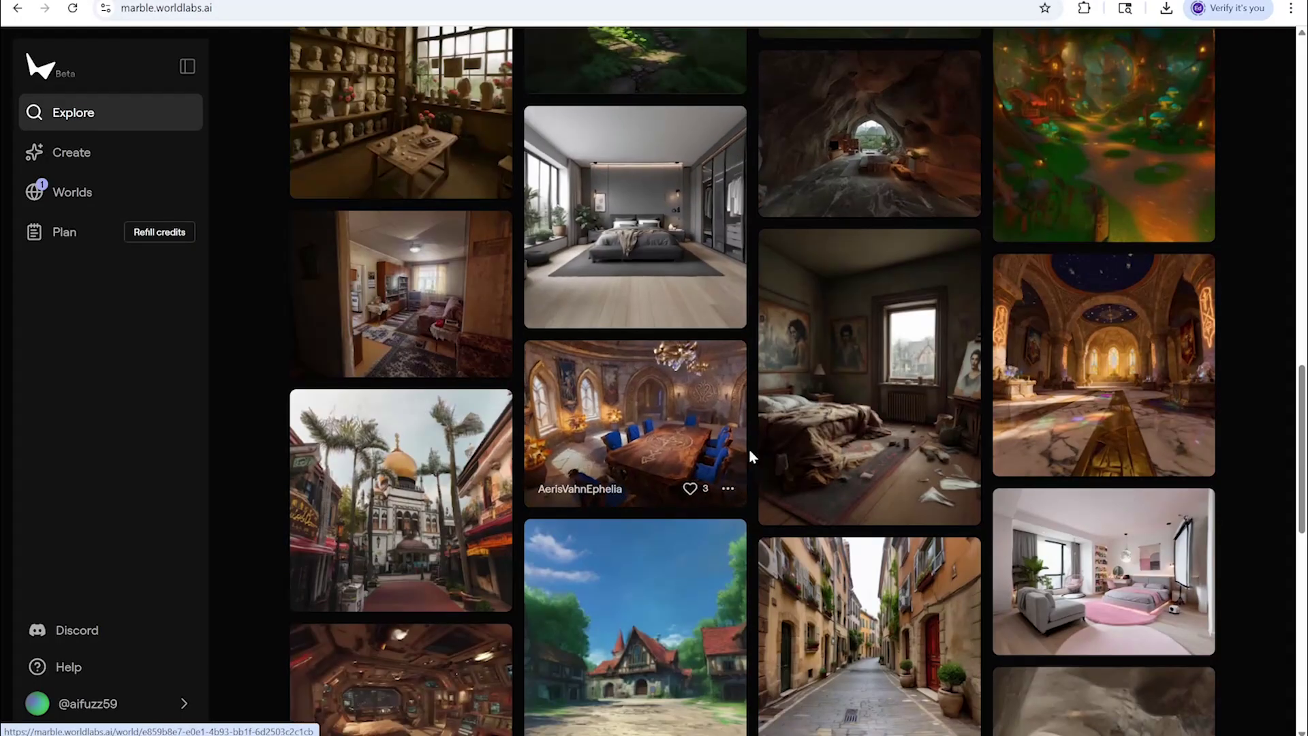
pyautogui.click(871, 434)
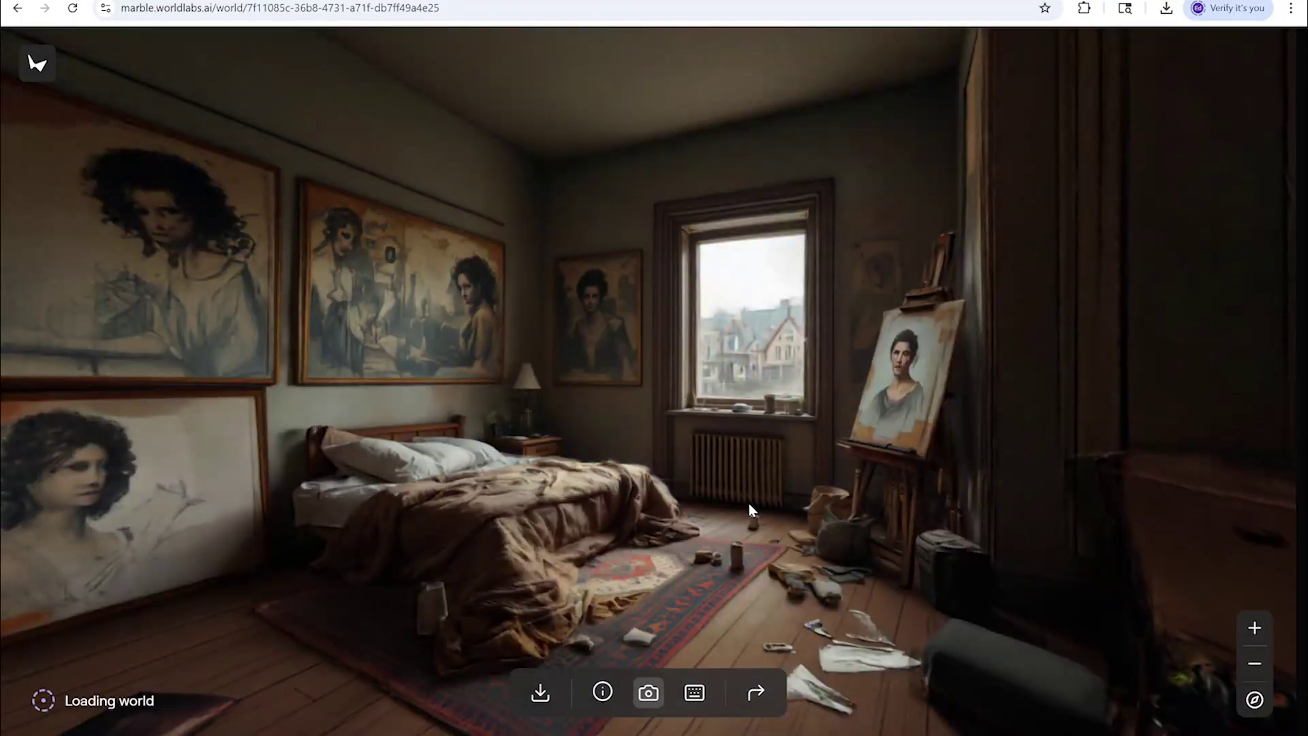
# Move through the painter's bedroom up to the window to inspect the sill and the buildings outside
pyautogui.scroll(2, 795, 505)
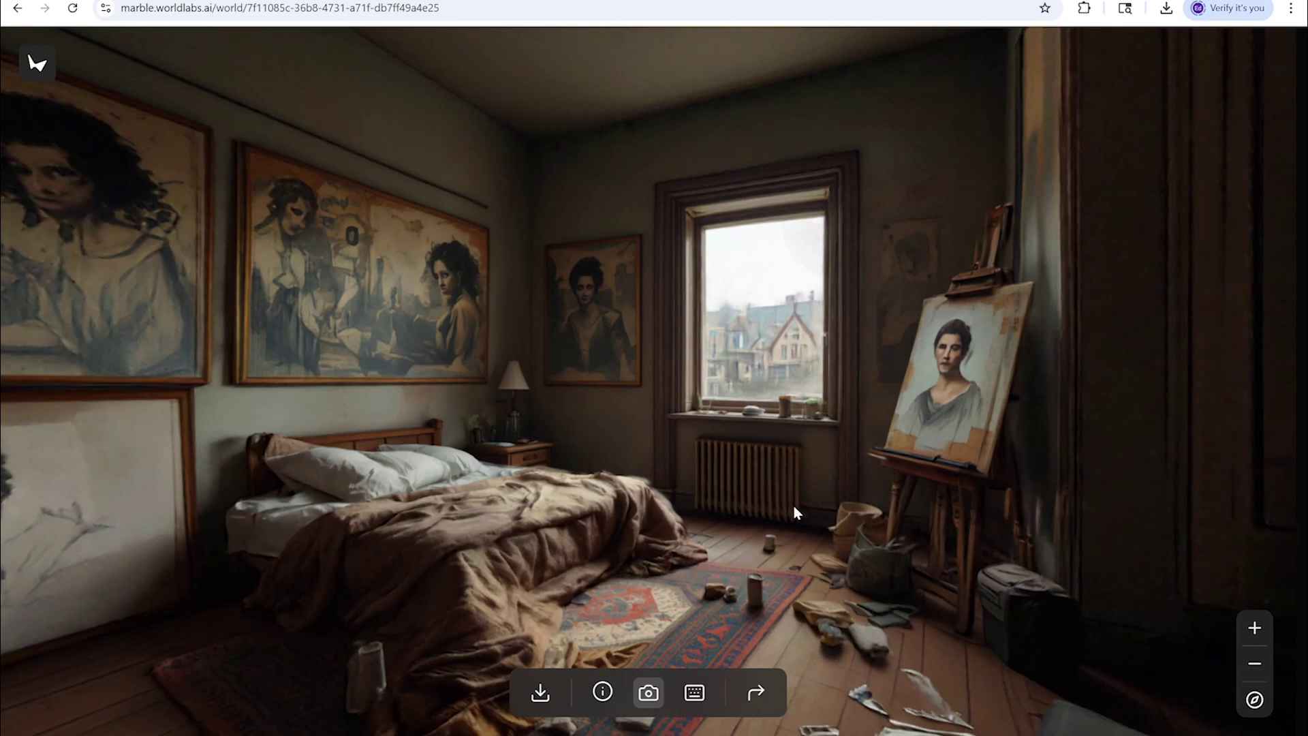
pyautogui.scroll(5, 793, 506)
pyautogui.moveTo(784, 510); pyautogui.dragTo(774, 467)
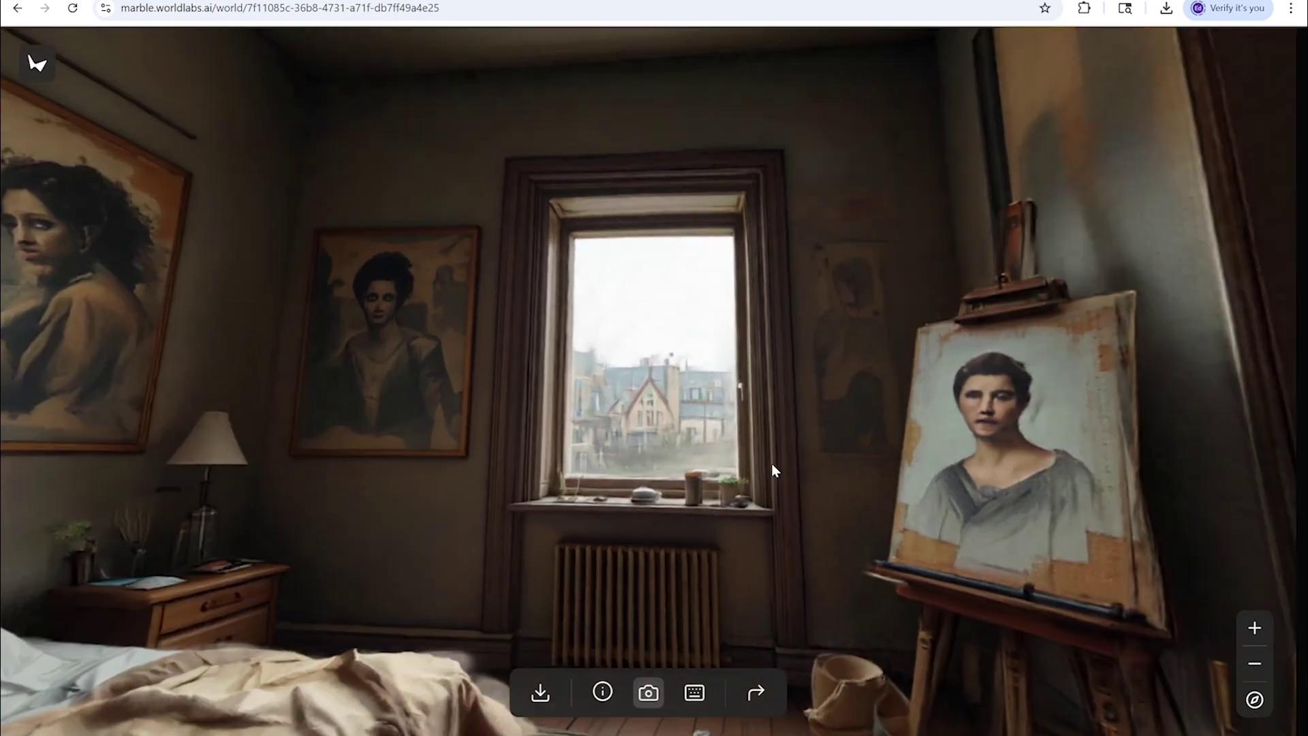
pyautogui.scroll(5, 662, 375)
pyautogui.scroll(5, 692, 269)
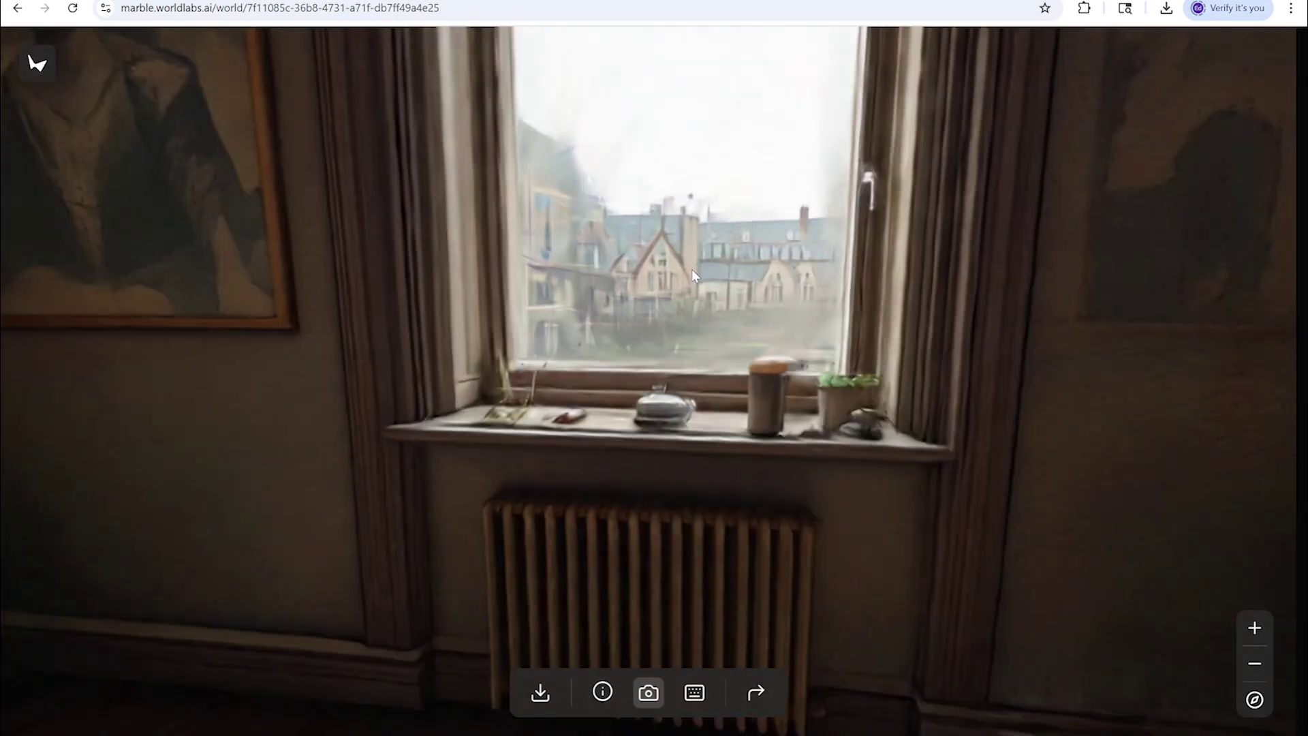
pyautogui.scroll(-5, 689, 291)
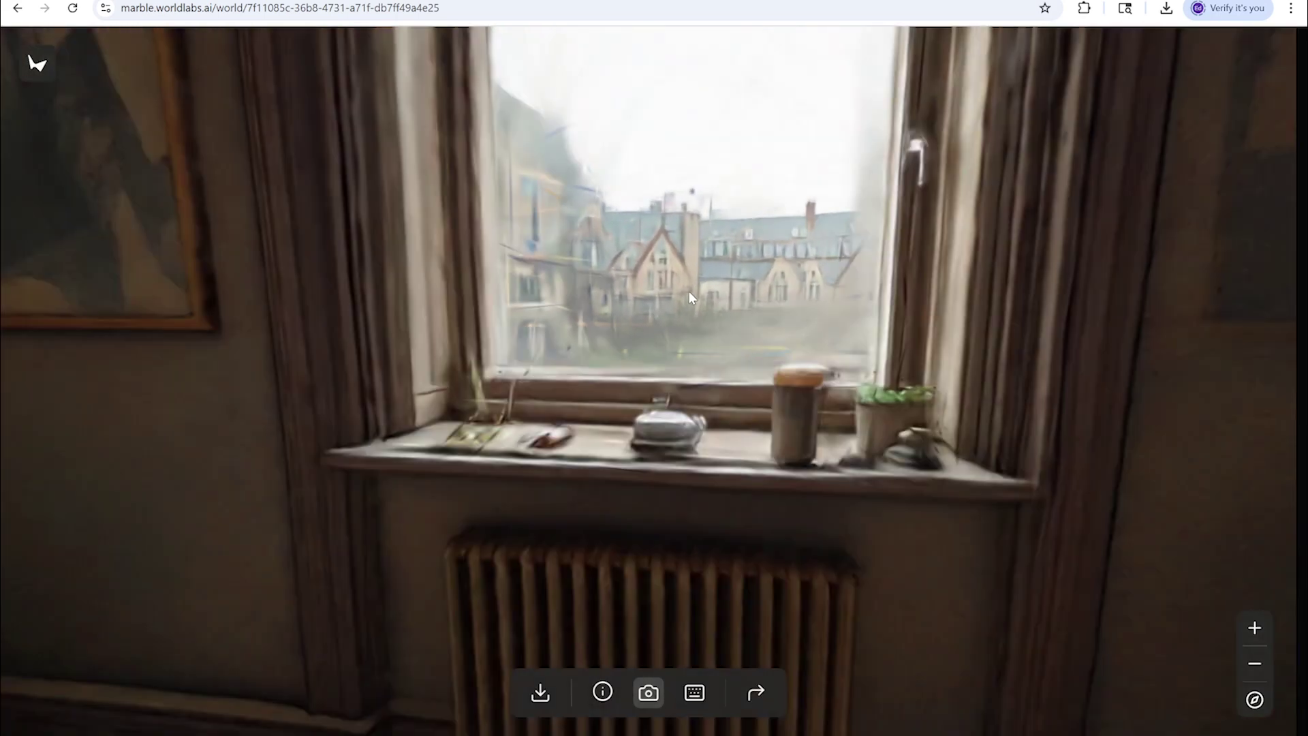
# Turn away from the window and examine the large portrait, the orange easel and the white door across the room
pyautogui.moveTo(381, 395)
pyautogui.mouseDown()
pyautogui.moveTo(738, 398)
pyautogui.moveTo(754, 273)
pyautogui.moveTo(900, 256)
pyautogui.mouseUp()
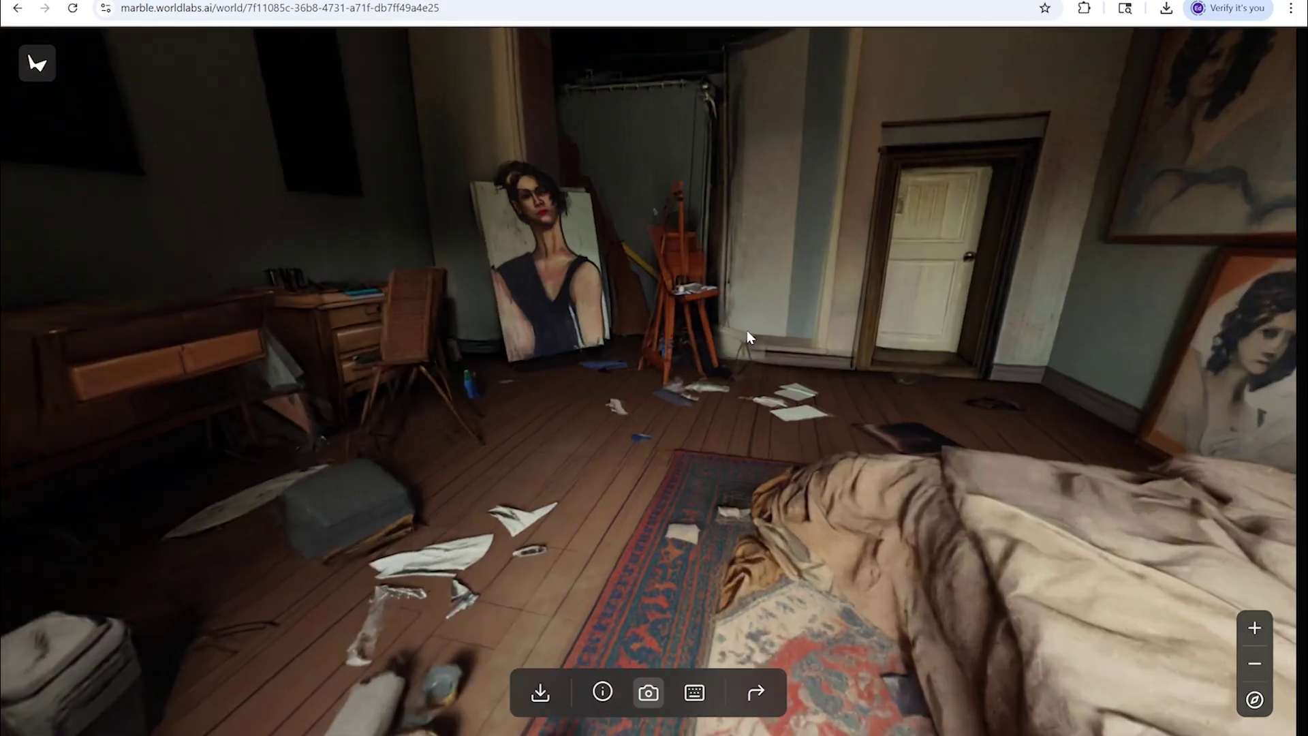
pyautogui.press('w')
pyautogui.scroll(10, 696, 301)
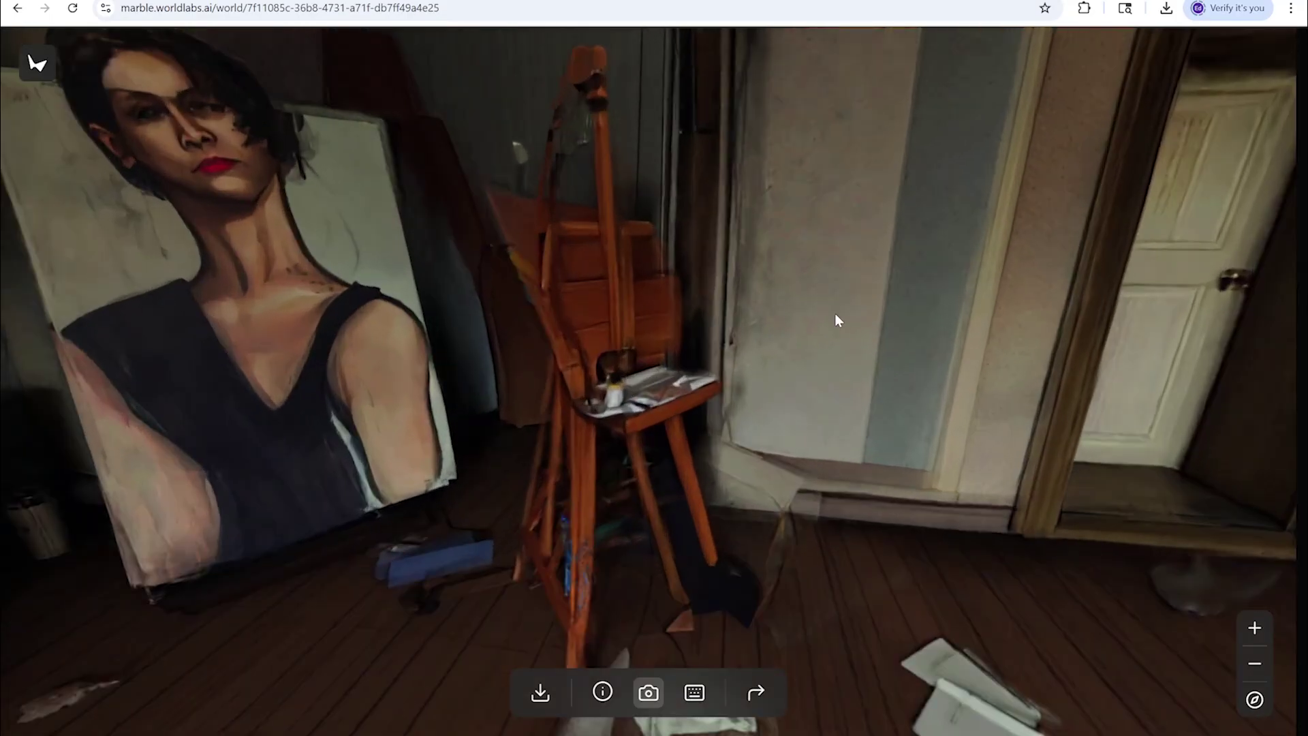
pyautogui.moveTo(835, 312); pyautogui.dragTo(851, 325)
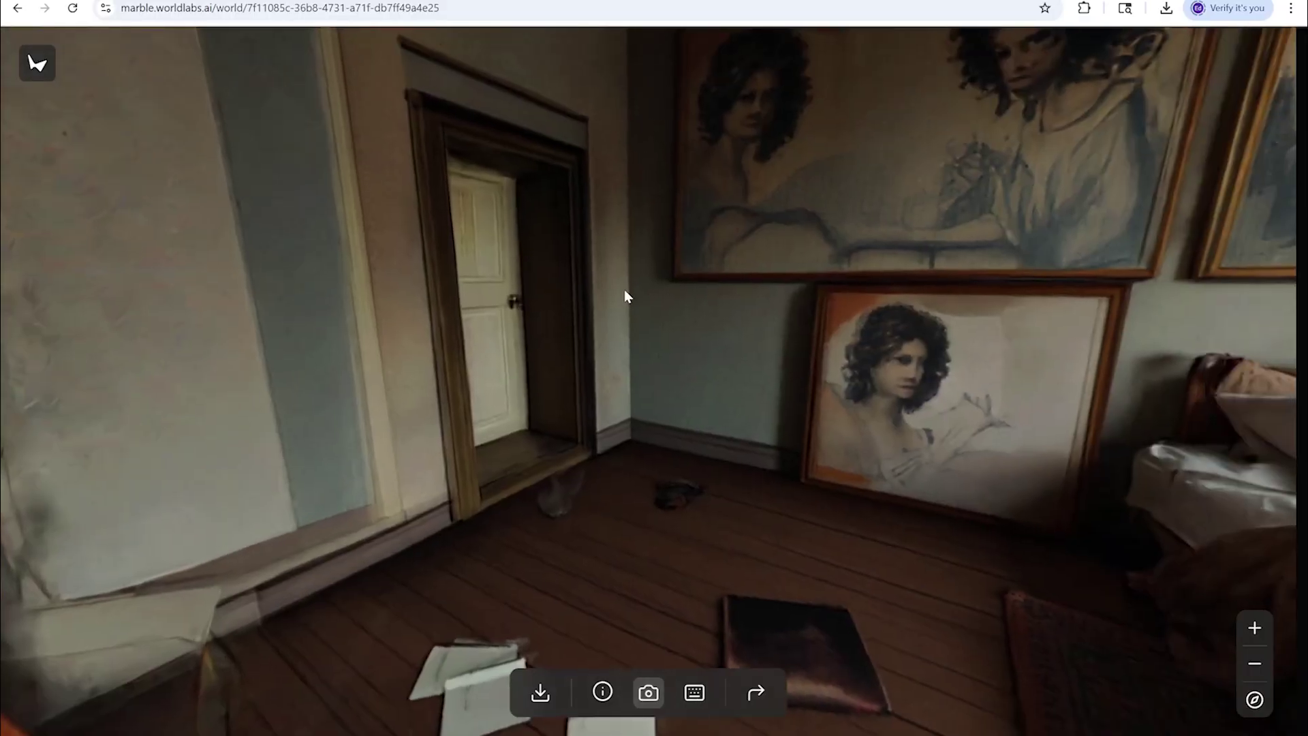
pyautogui.scroll(5, 660, 355)
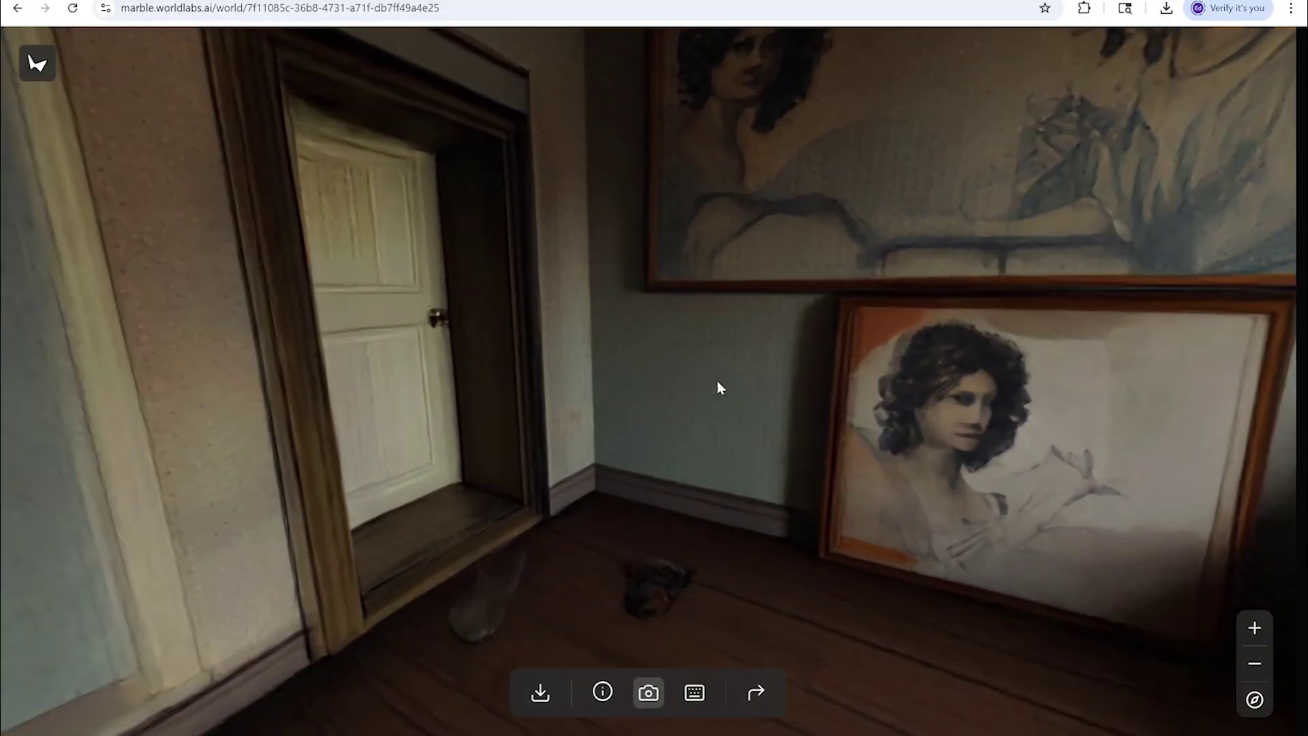
# Look around the bed, the rug and the easel portrait beside the window
pyautogui.moveTo(717, 381); pyautogui.dragTo(567, 320)
pyautogui.scroll(6, 601, 334)
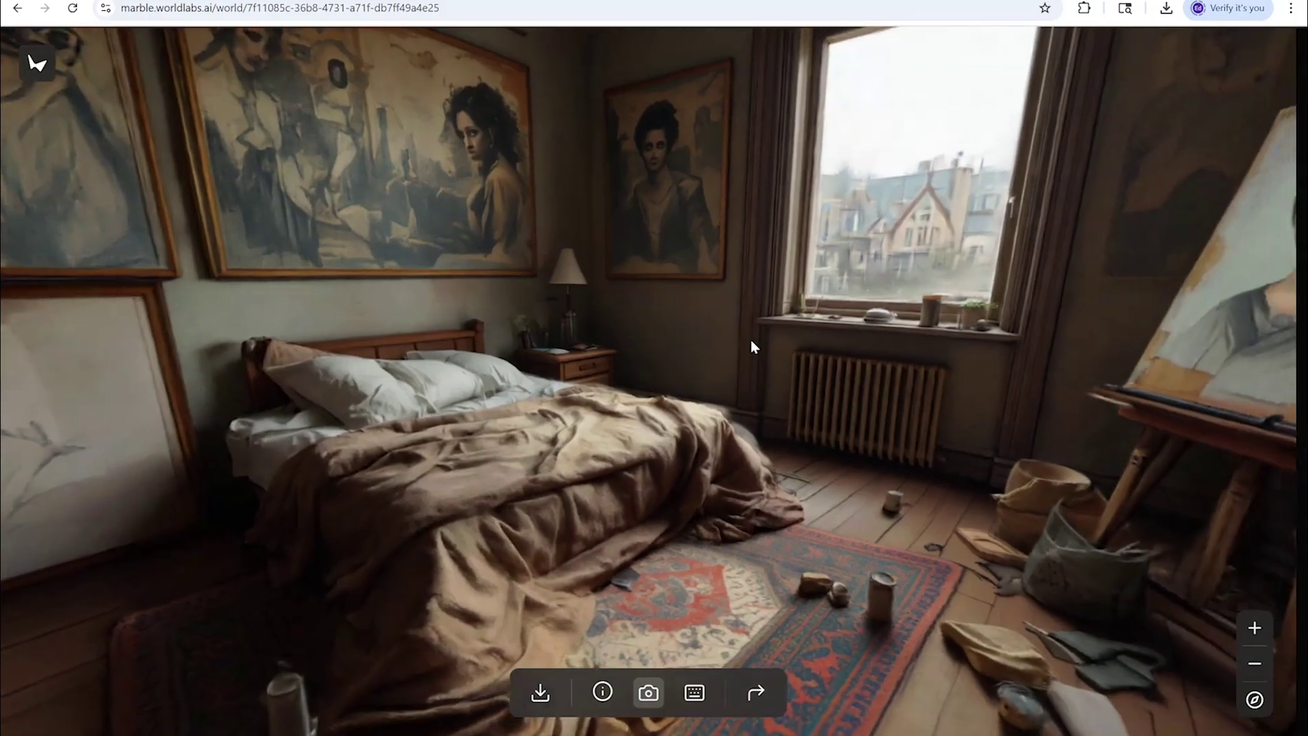
pyautogui.moveTo(750, 341); pyautogui.dragTo(592, 345)
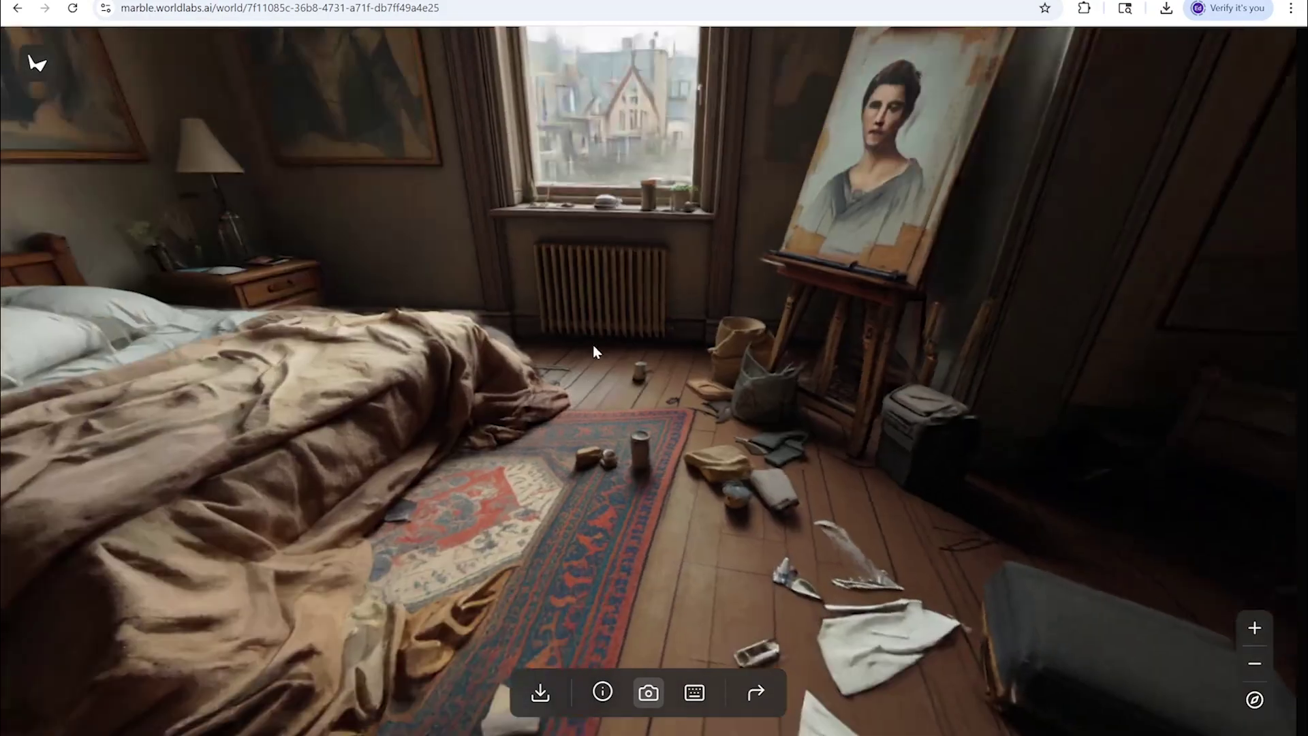
pyautogui.moveTo(660, 394); pyautogui.dragTo(436, 318)
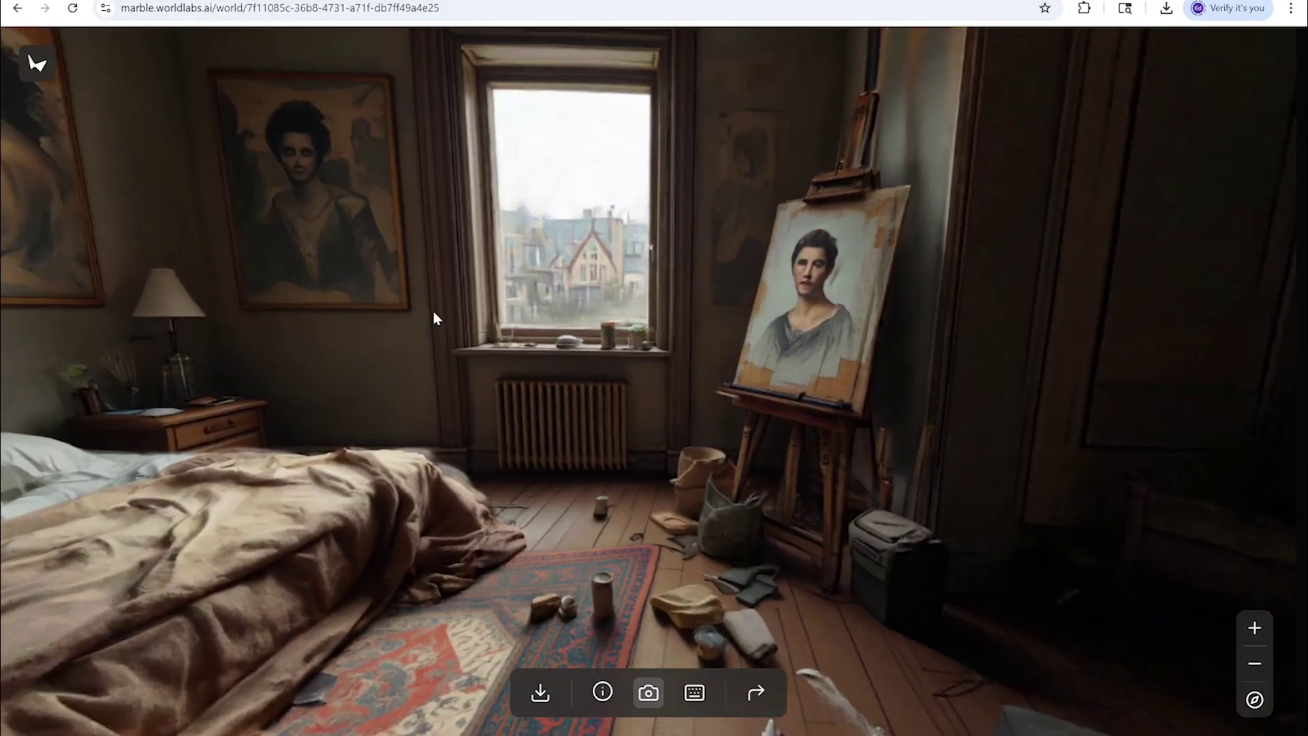
# Leave the bedroom world, check the world creation page, and return to the start of the community gallery
pyautogui.click(52, 68)
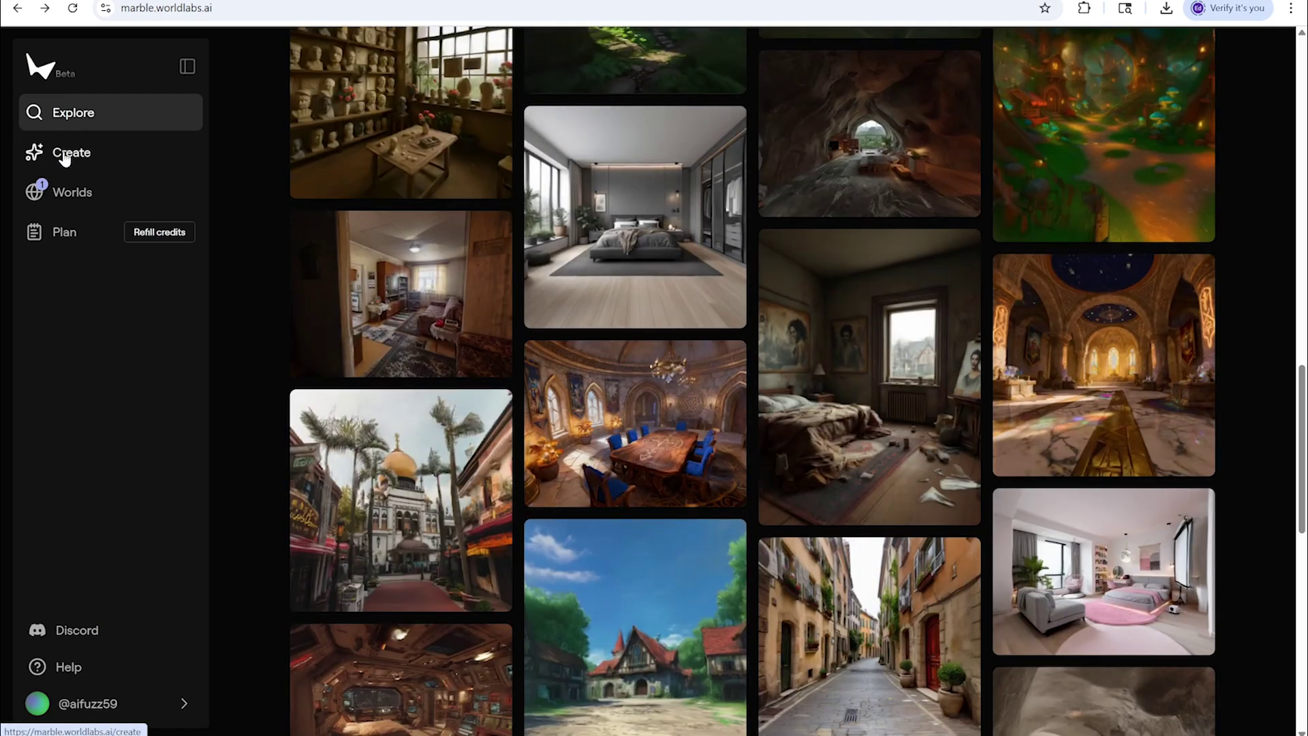
pyautogui.click(64, 156)
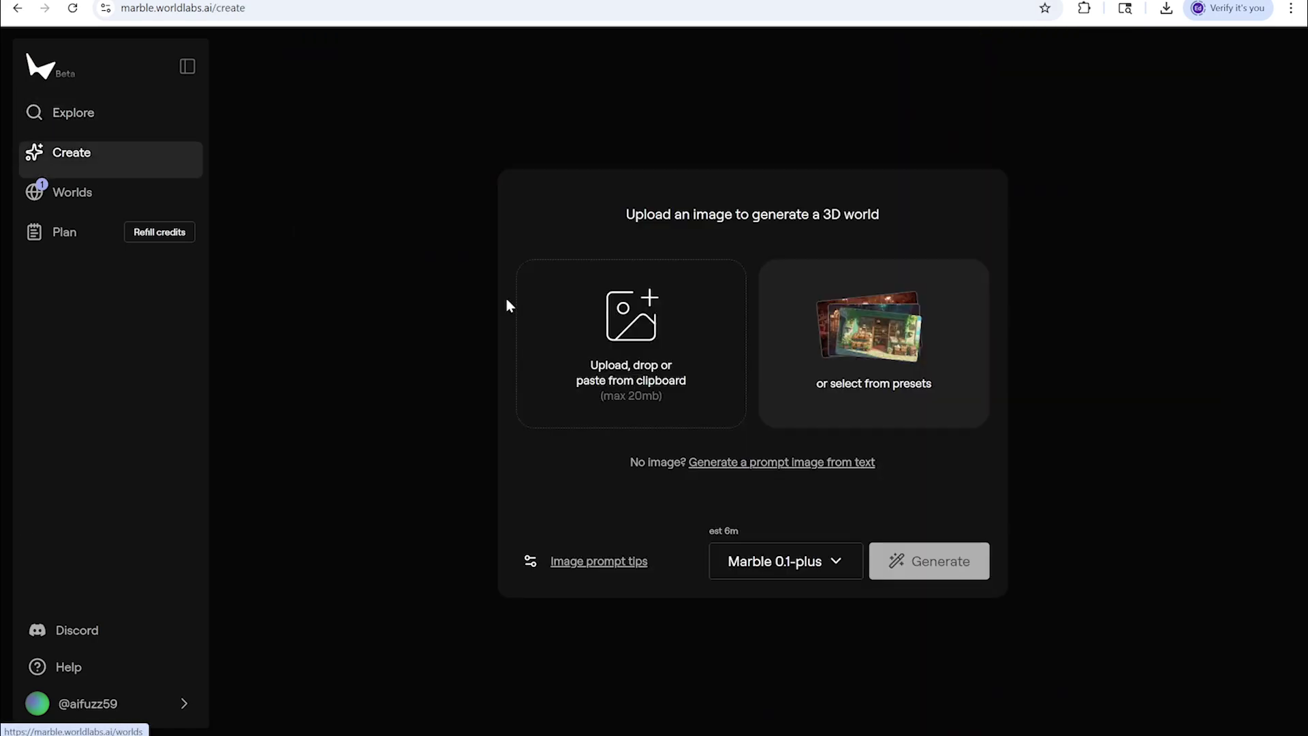
pyautogui.click(89, 119)
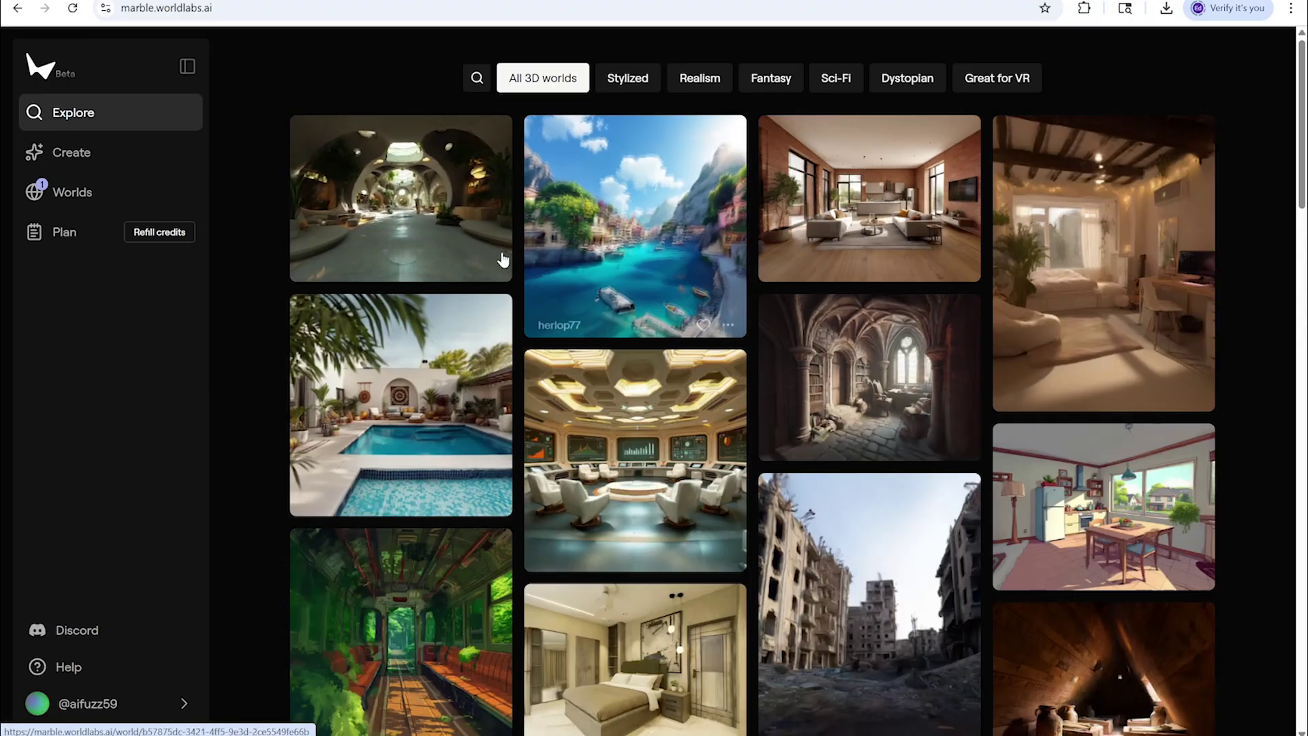
# Open the domed interior world with plants and skylights and move forward along its central hall
pyautogui.click(503, 260)
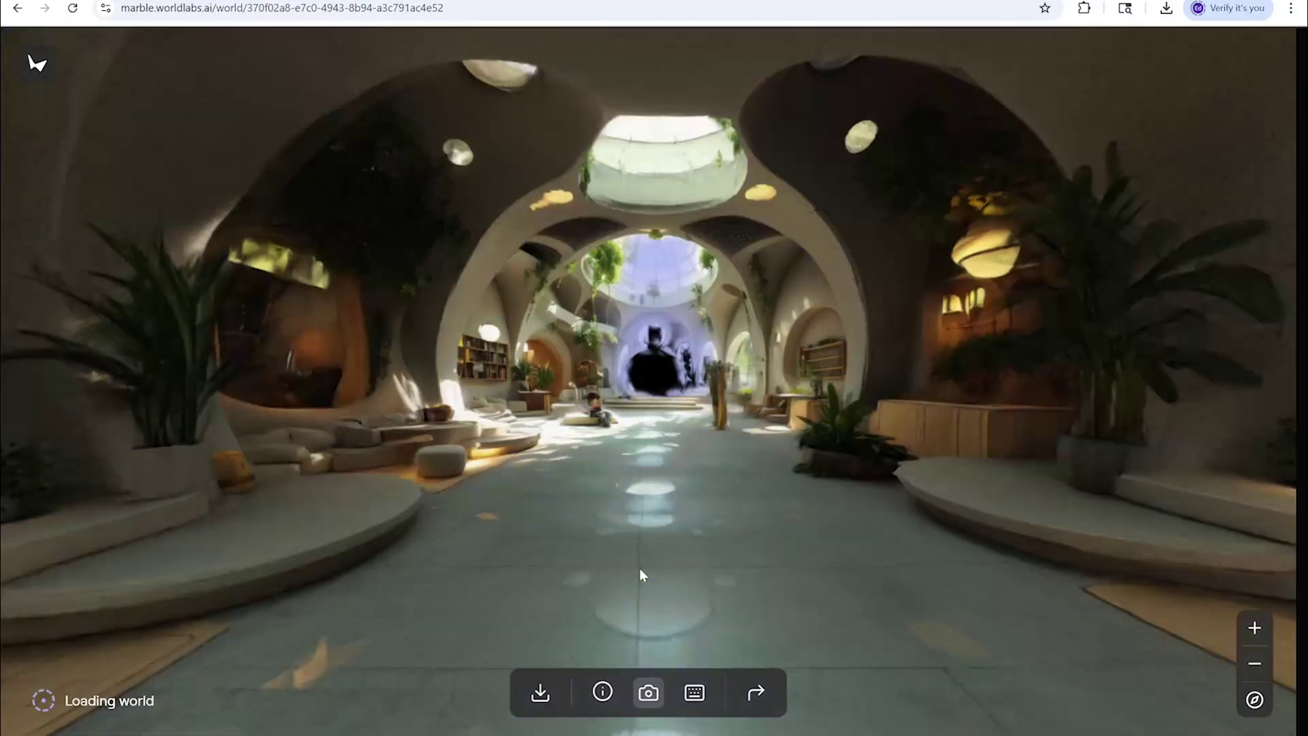
pyautogui.press('w')
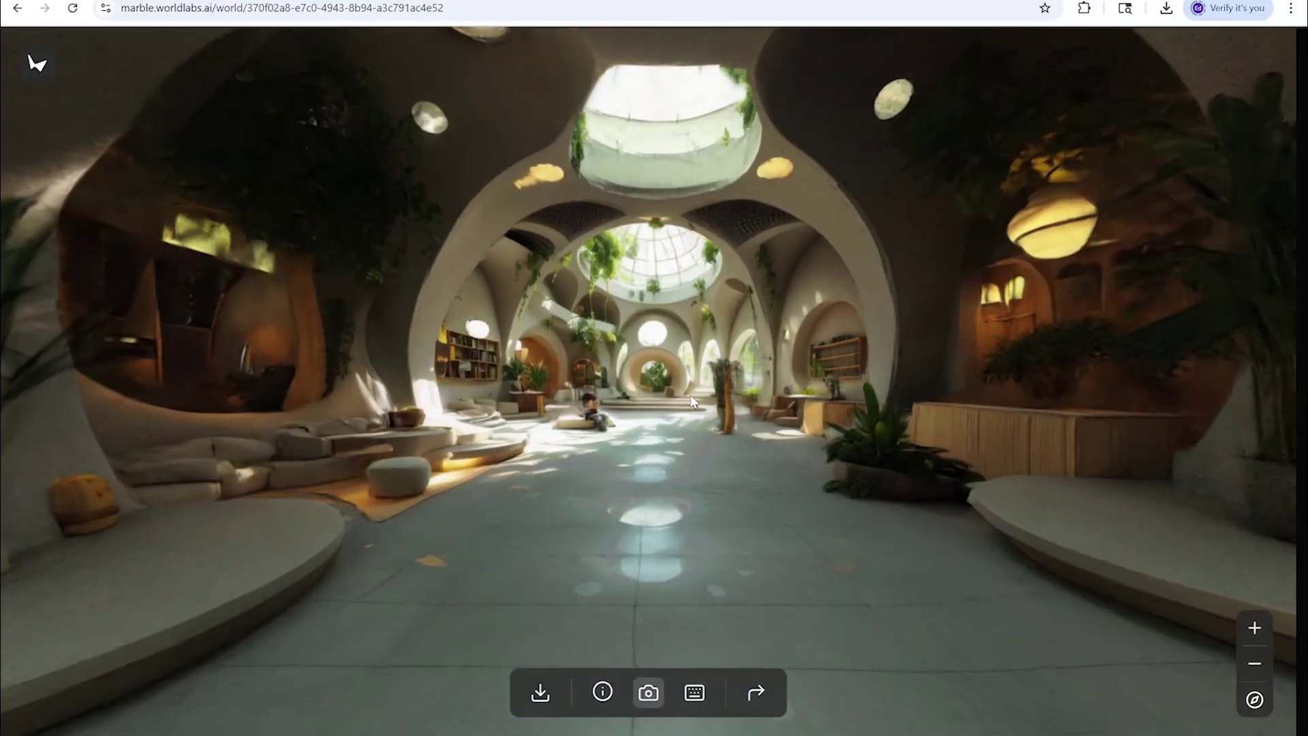